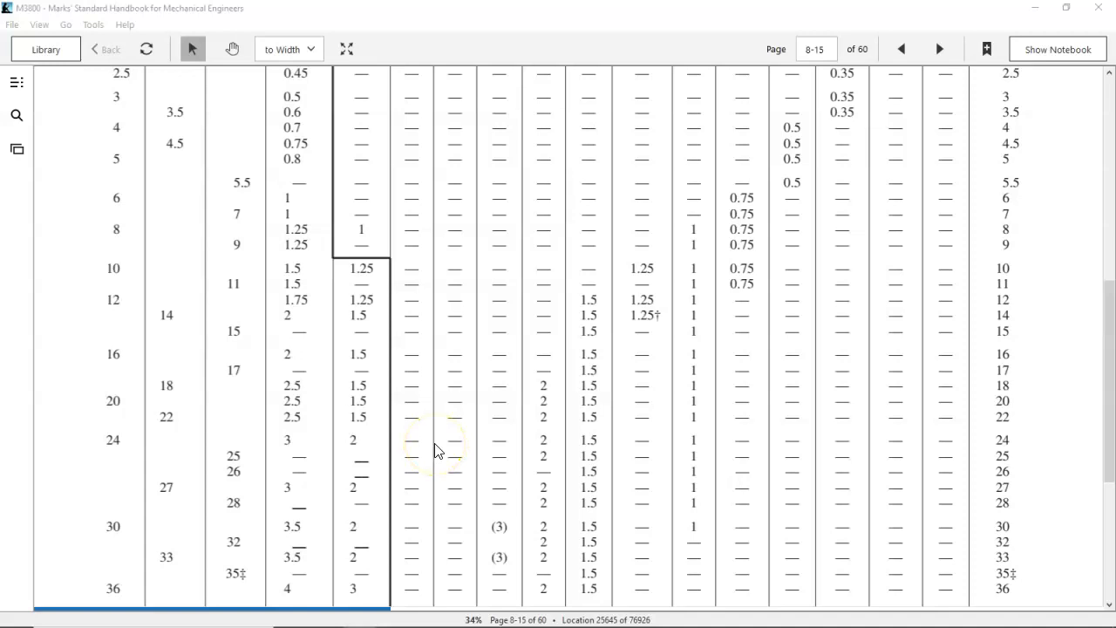
- Leave the handbook's thread table, switch to SOLIDWORKS and open Lock Pin.SLDPRT from the Assignment 6 folder
left_click(424, 433)
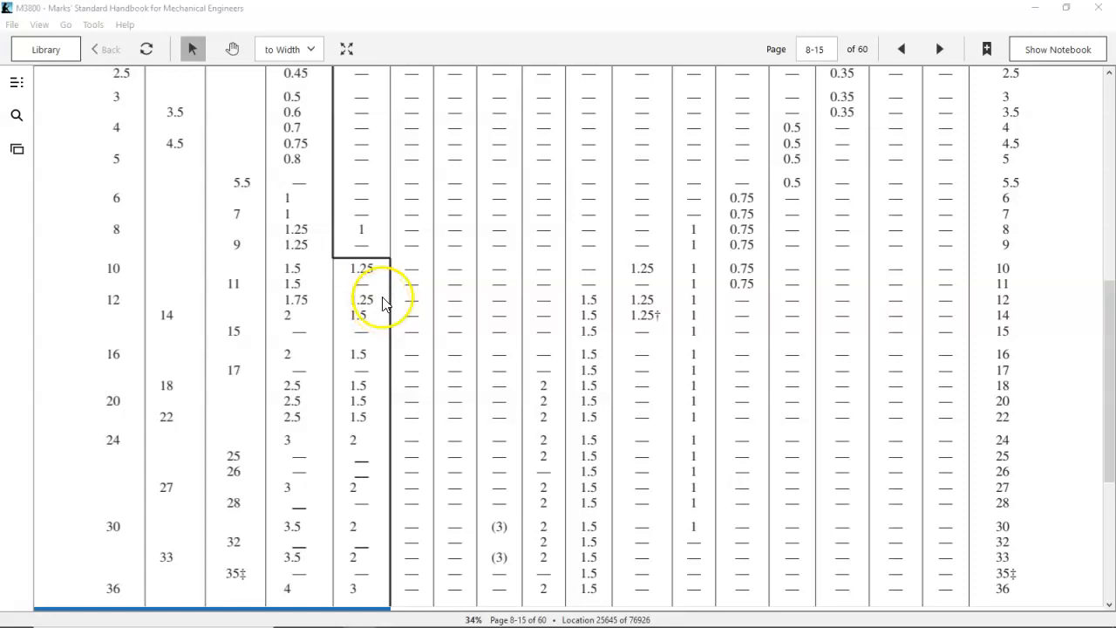
left_click(1038, 8)
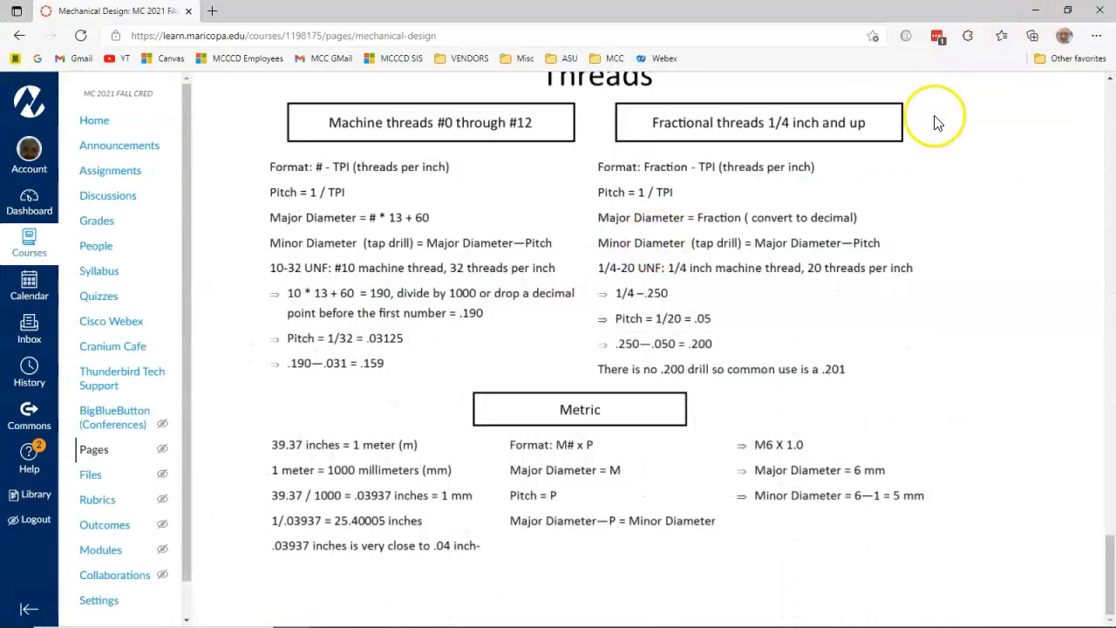
left_click(490, 616)
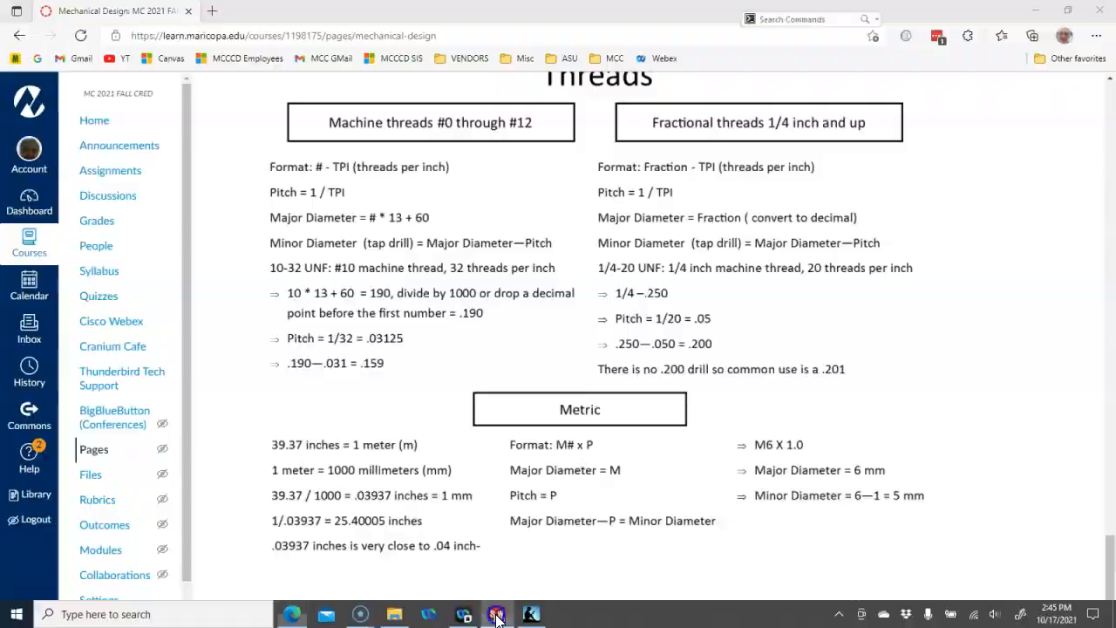
left_click(315, 33)
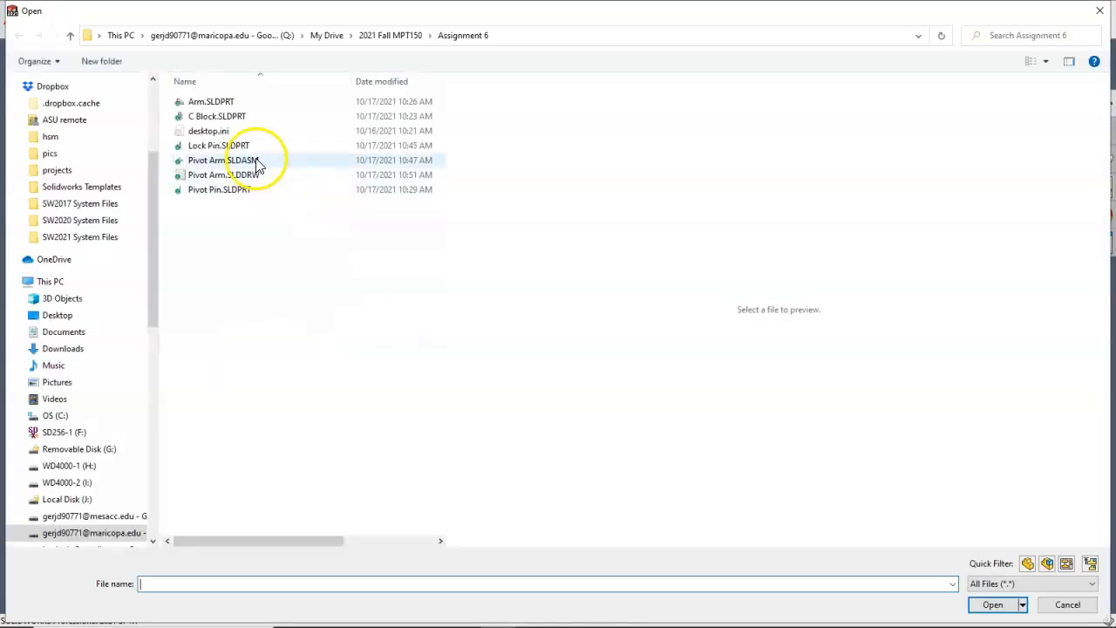
left_click(218, 145)
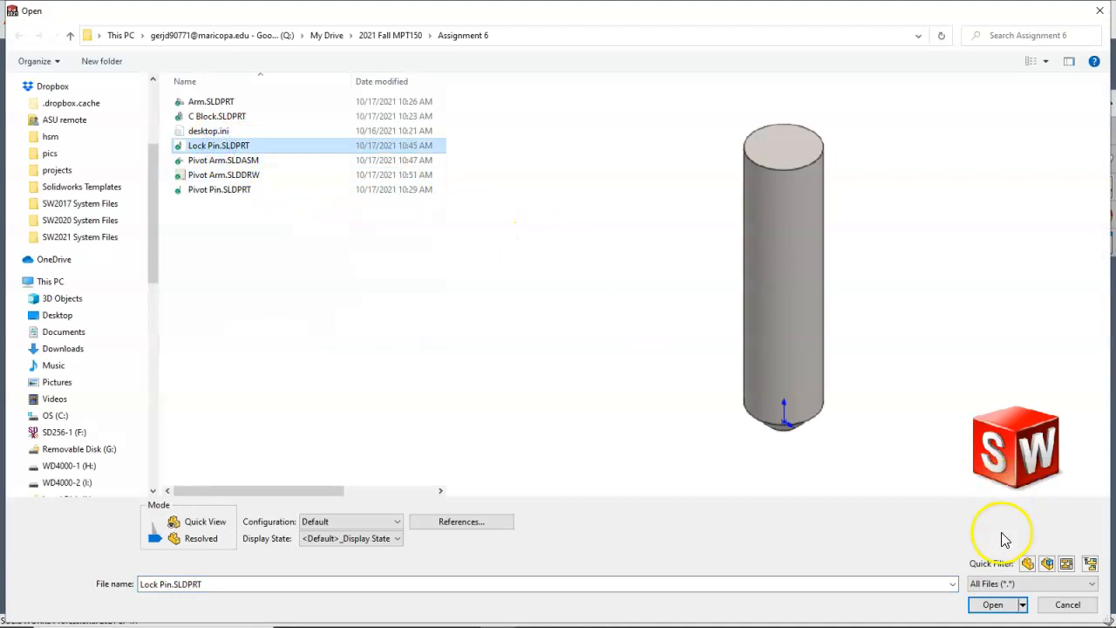
left_click(993, 604)
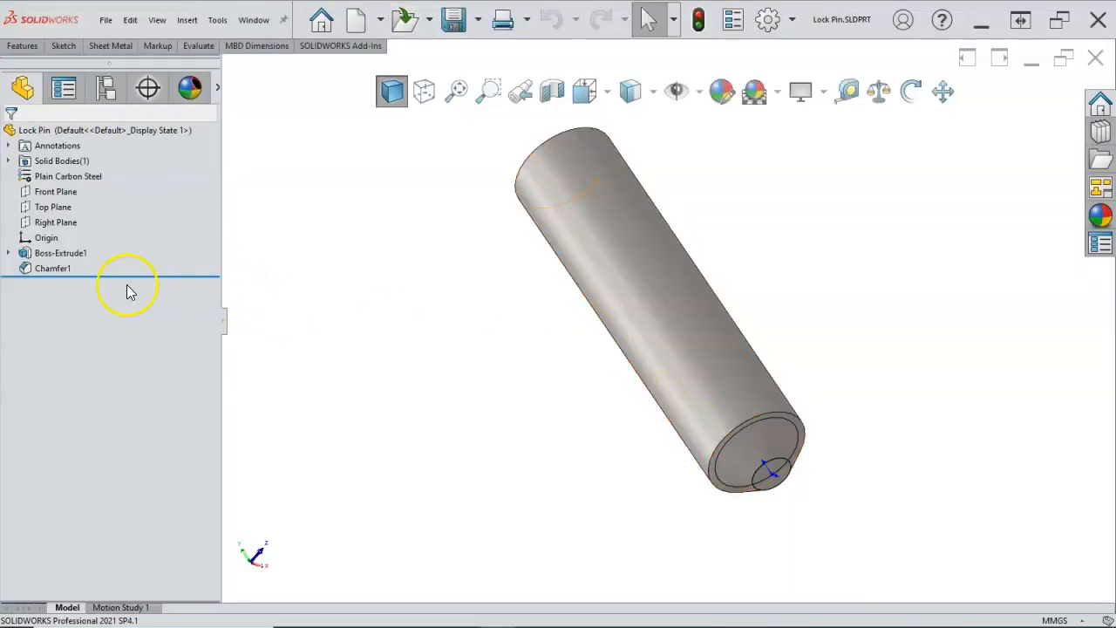
- Review the standard, type, size and depth settings of the cosmetic thread under the pin's boss extrusion
left_click(9, 254)
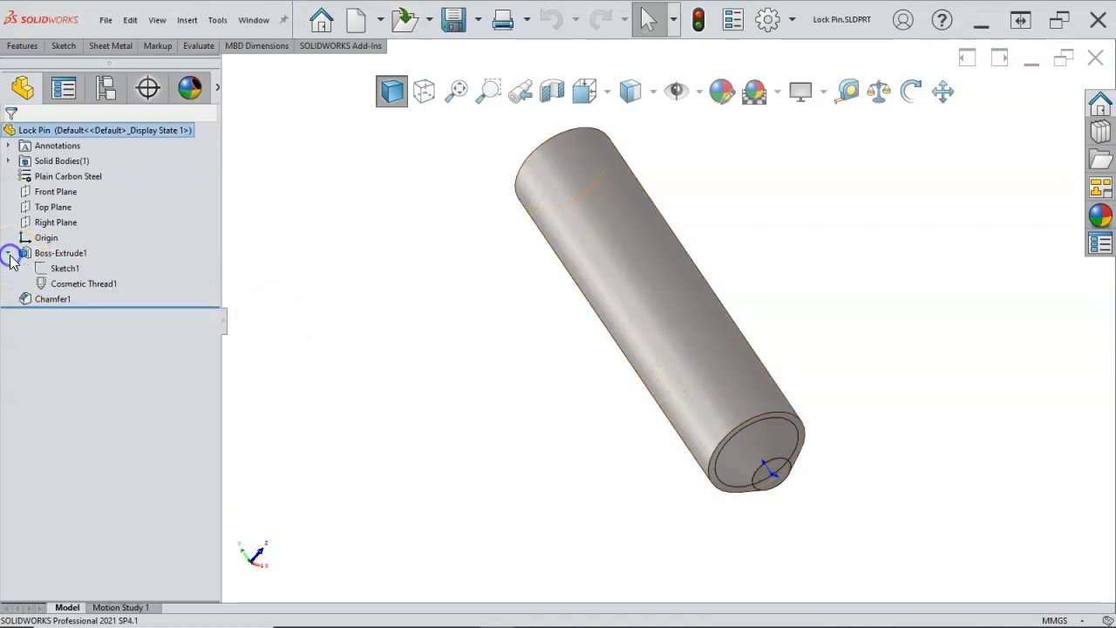
right_click(96, 286)
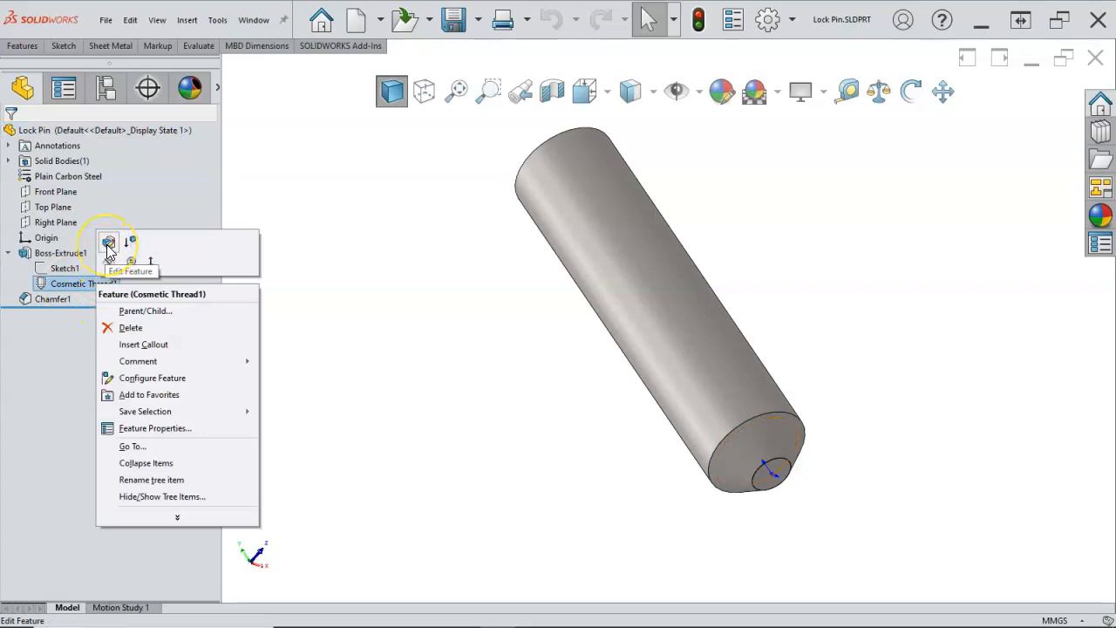
left_click(108, 244)
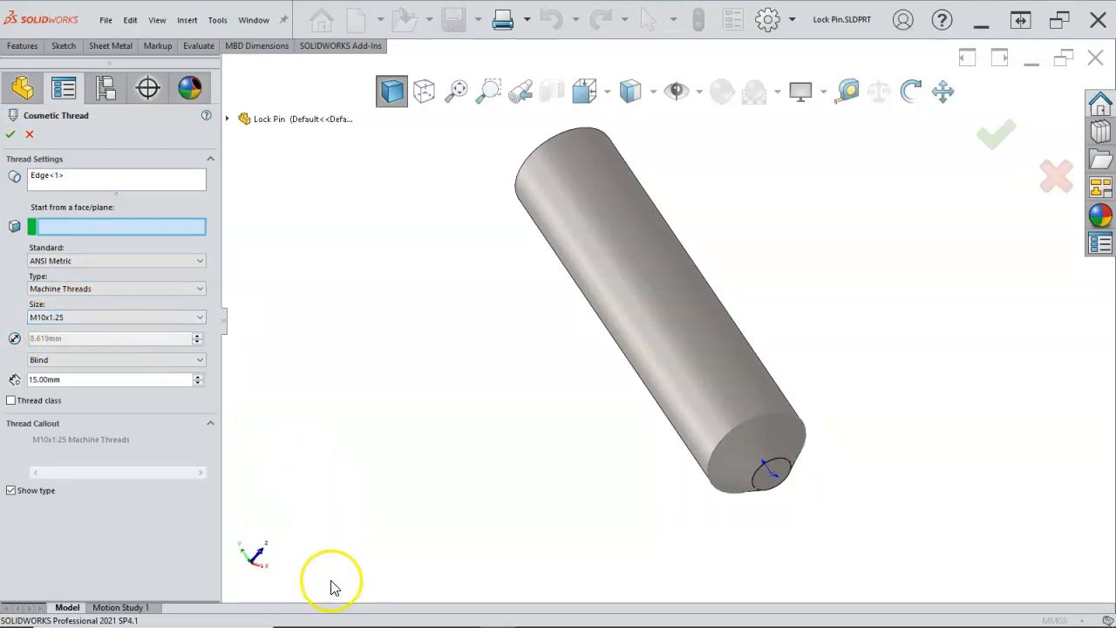
mouse_move(369, 618)
left_click(531, 614)
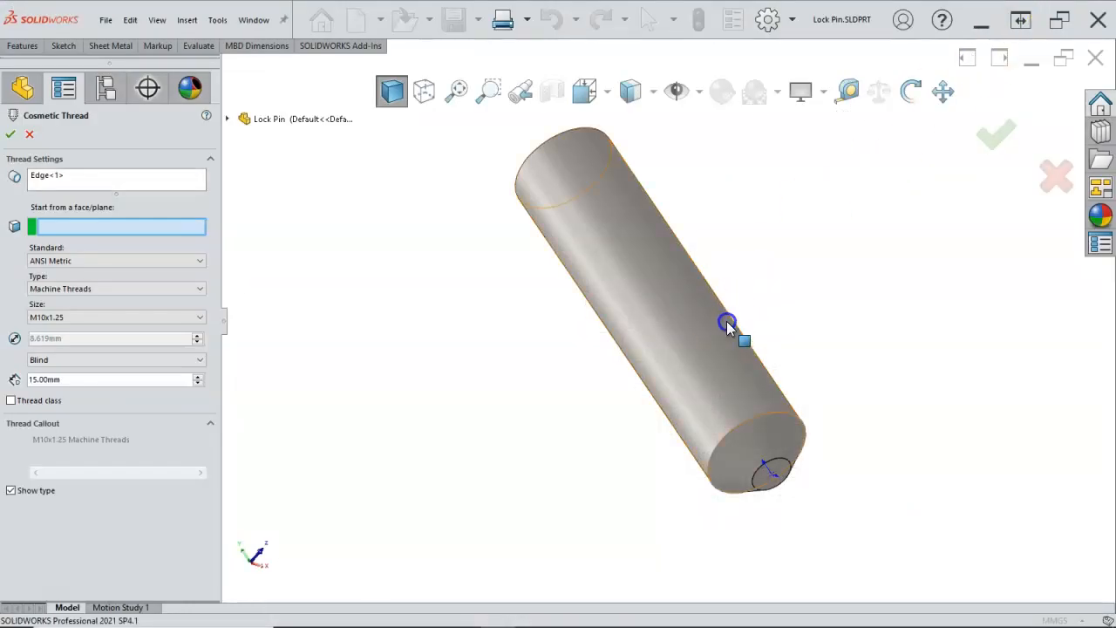
left_click(11, 133)
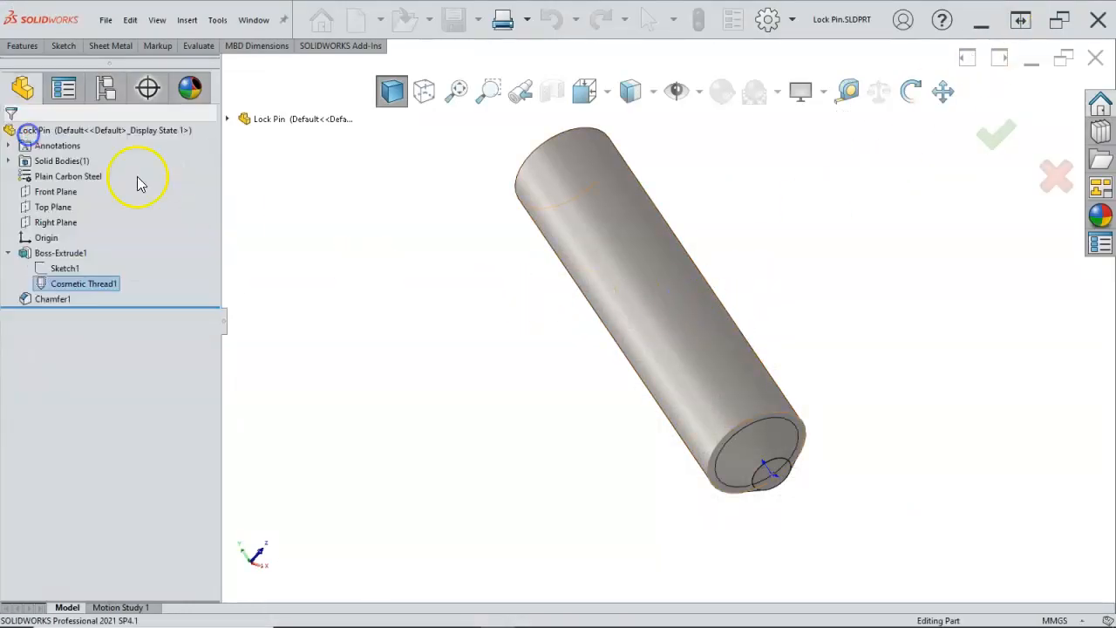
- Examine how the cosmetic thread is represented on the lock pin in the front view and at an angle
middle_click_drag(352, 182, 383, 129)
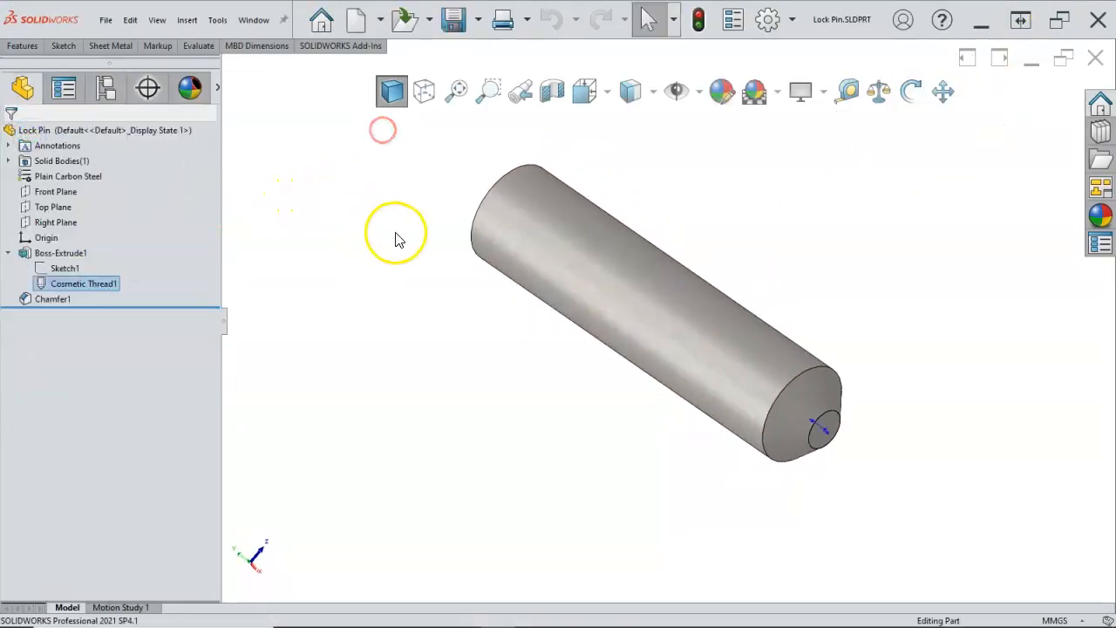
left_click(396, 238)
key("ctrl+1")
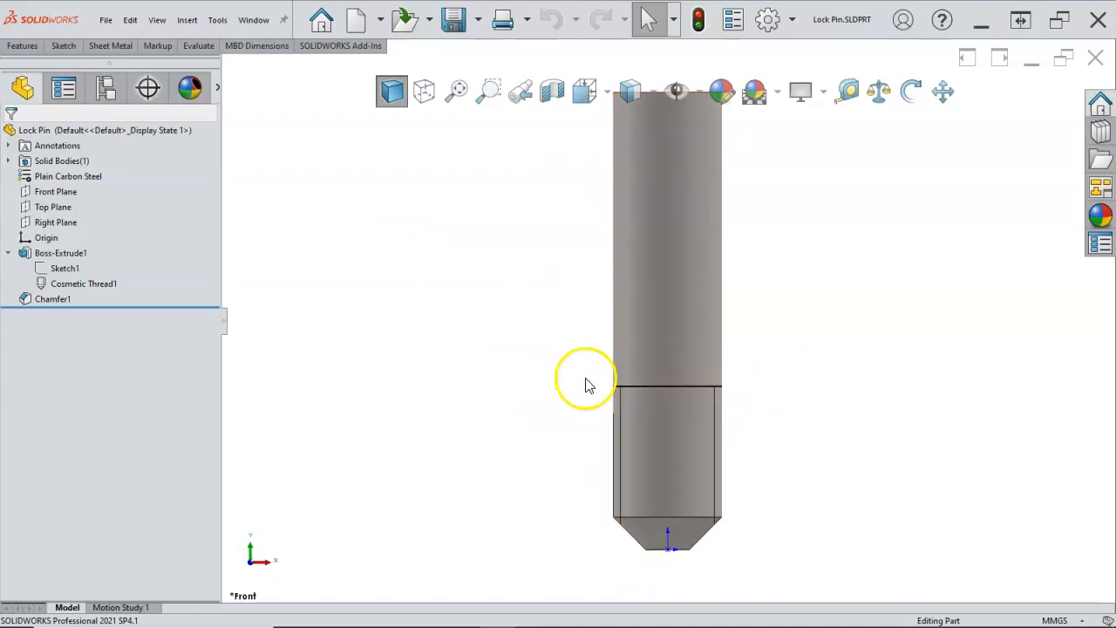
scroll(581, 455, "up", 2)
middle_click(581, 458)
middle_click(581, 457)
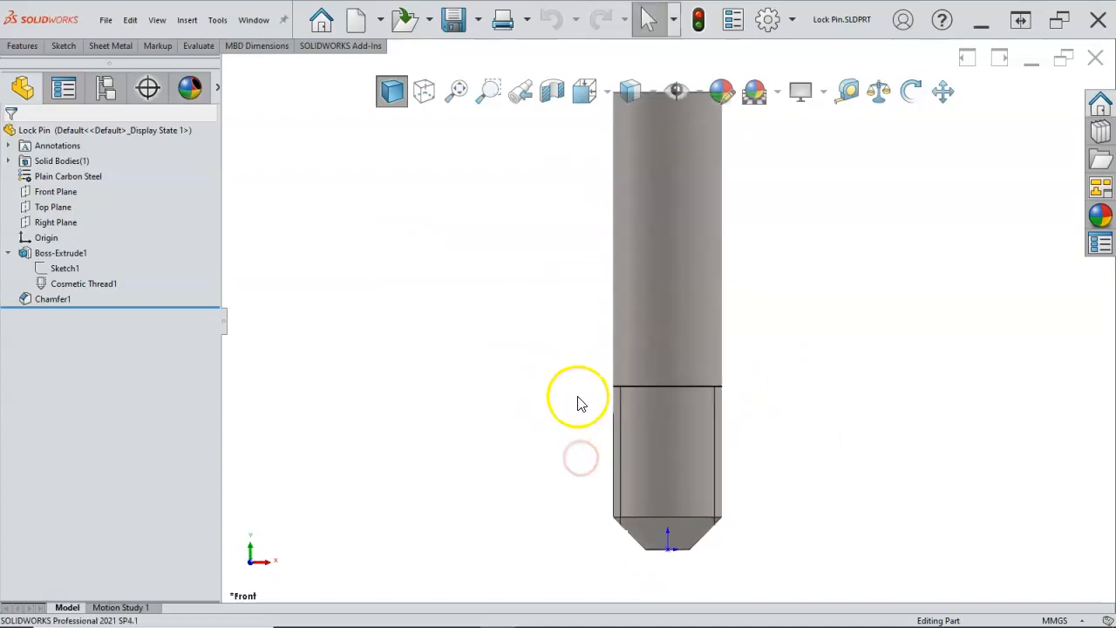
left_click(578, 406)
left_click(757, 398)
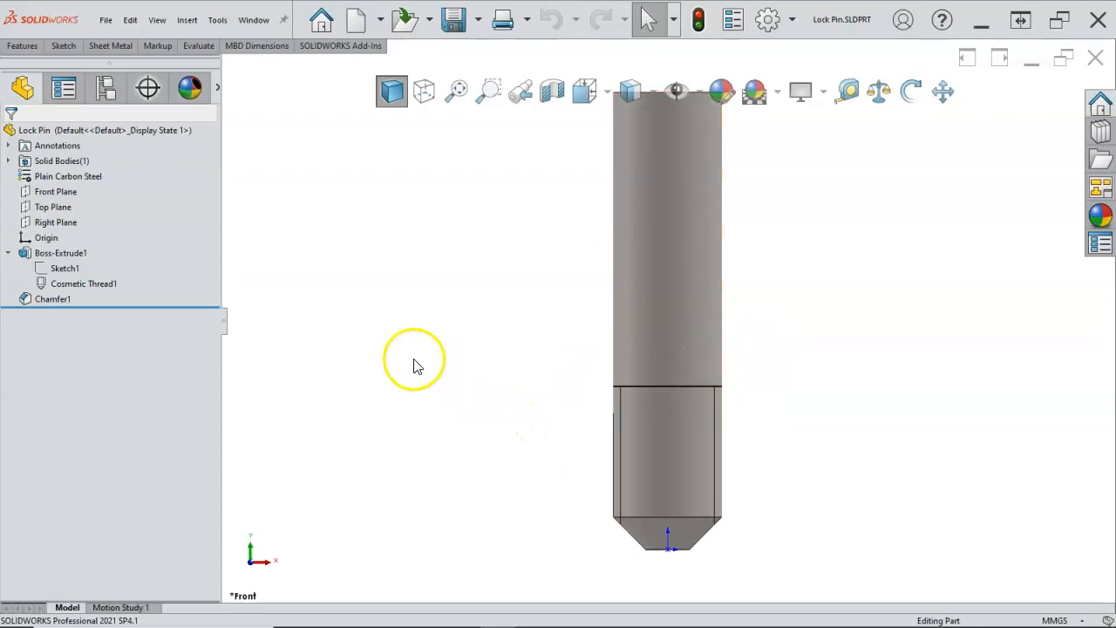
key("z")
key("z")
key("z")
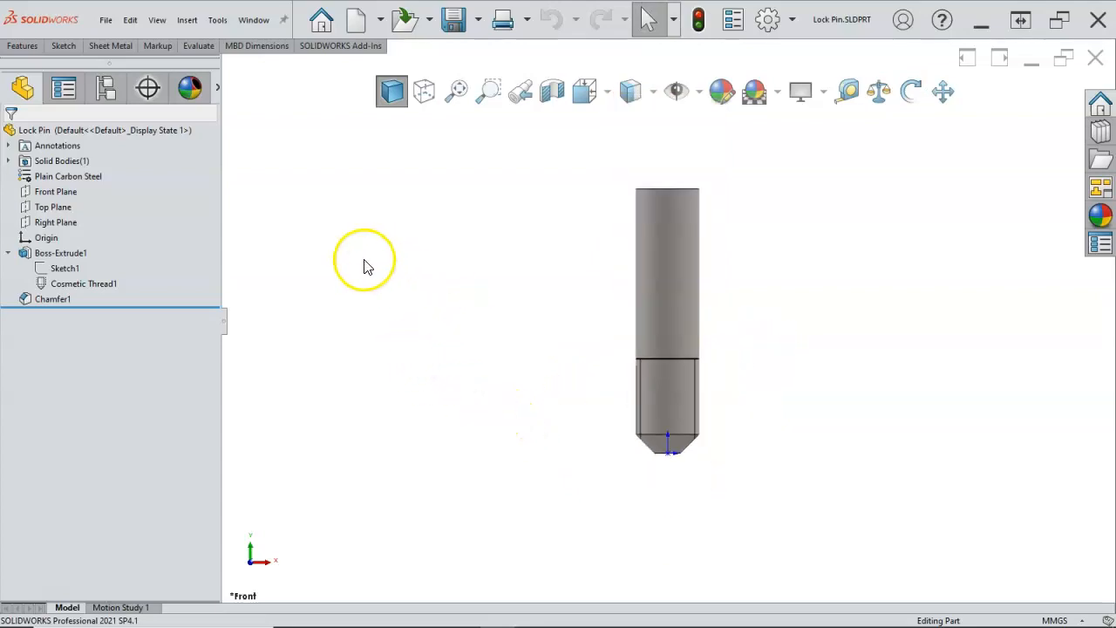
middle_click(580, 352)
middle_click(580, 352)
middle_click_drag(567, 338, 682, 178)
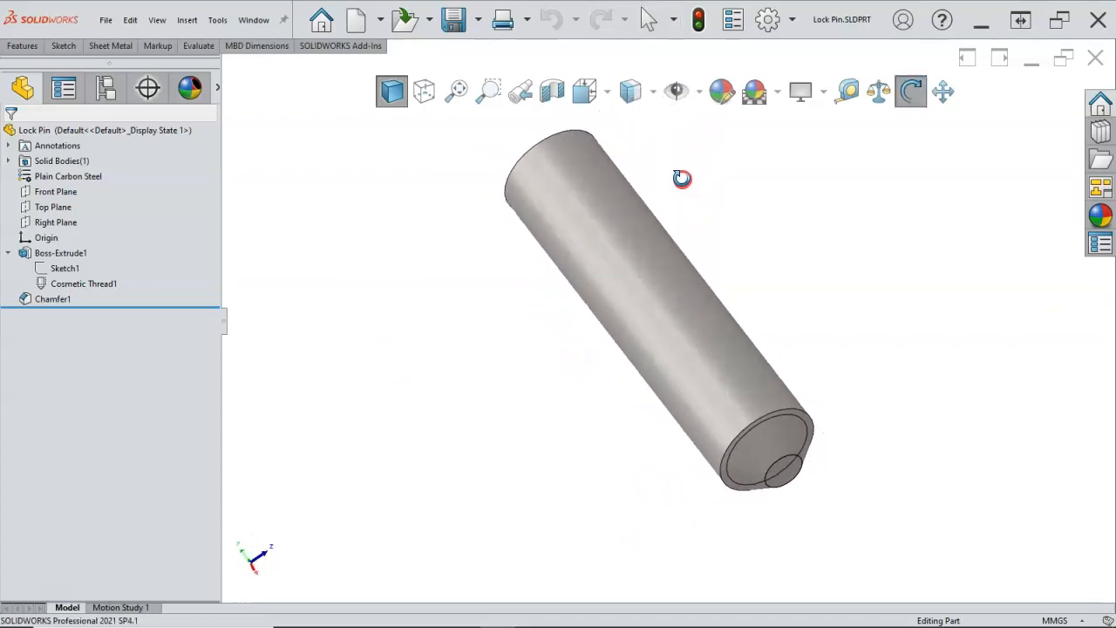
- Suppress the cosmetic thread on the lock pin's boss extrusion
left_click(388, 281)
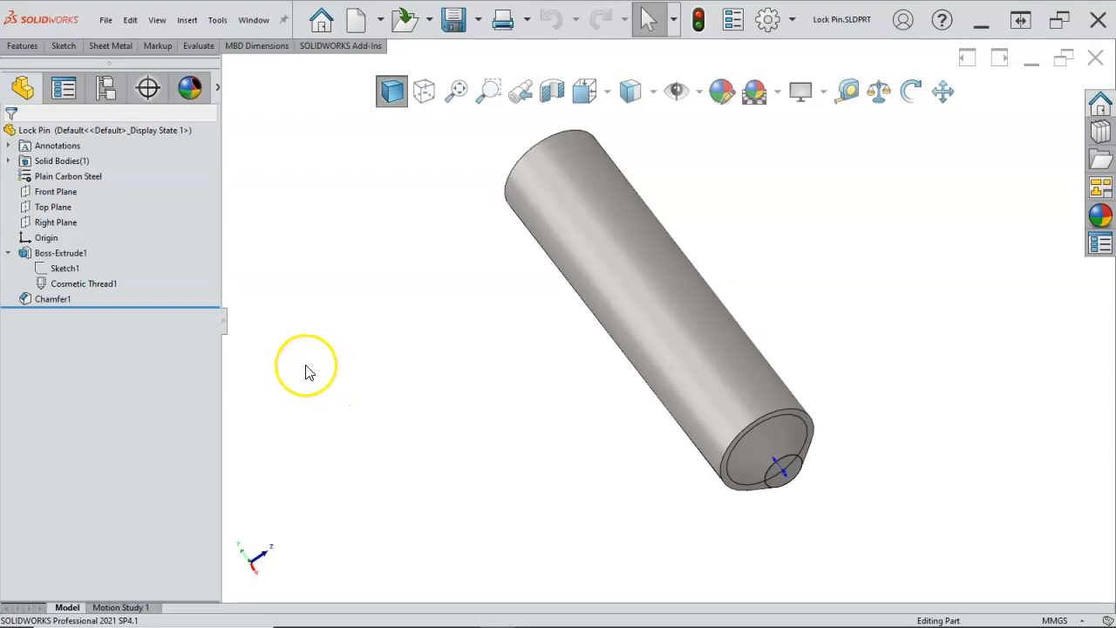
right_click(94, 288)
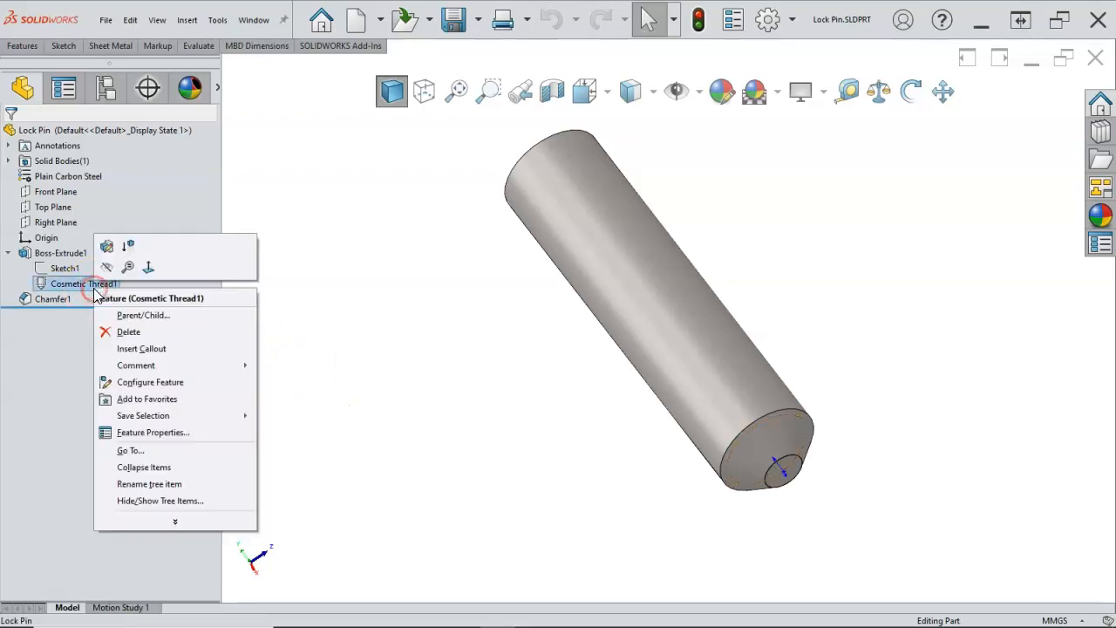
left_click(128, 245)
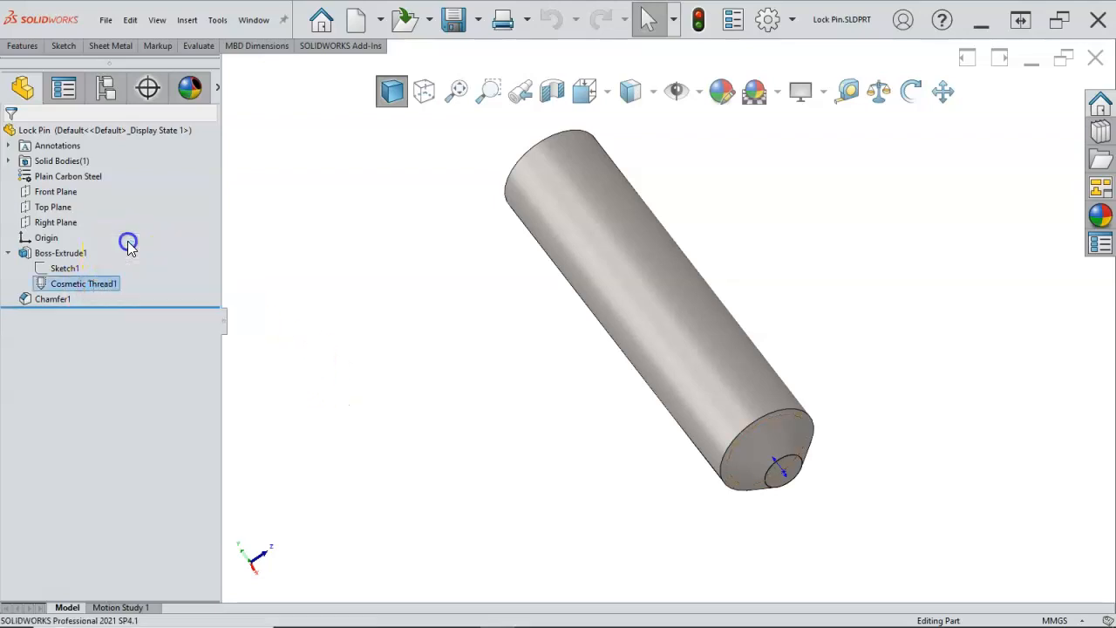
- Start a Thread feature on the circular edge where the pin's cylindrical body meets the chamfer, accepting the nominal-profile notice
left_click(769, 415)
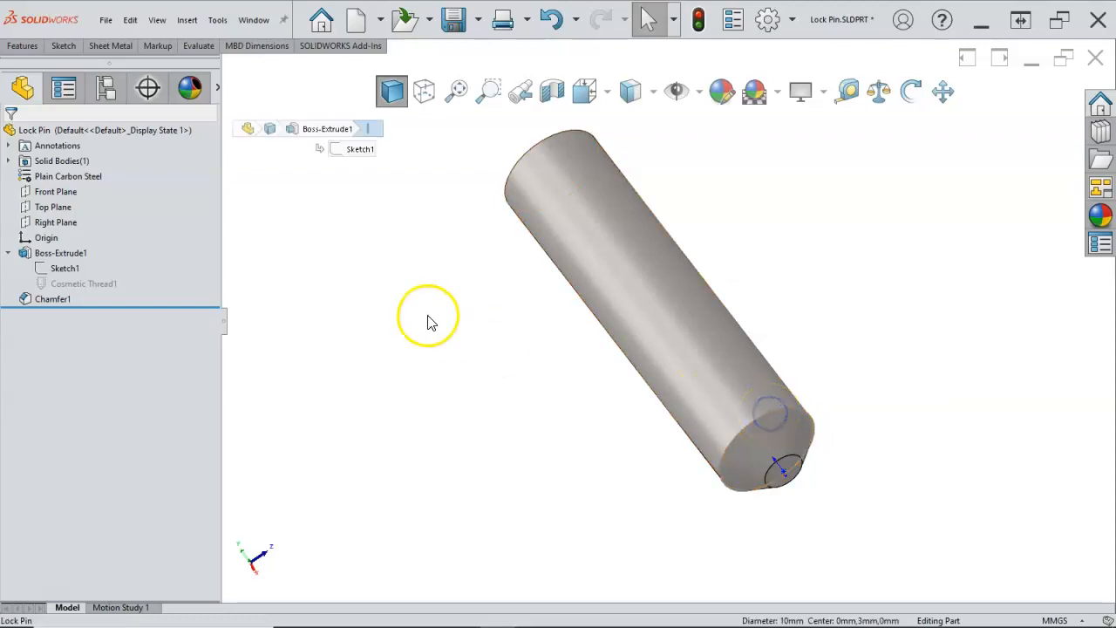
left_click(63, 46)
left_click(21, 46)
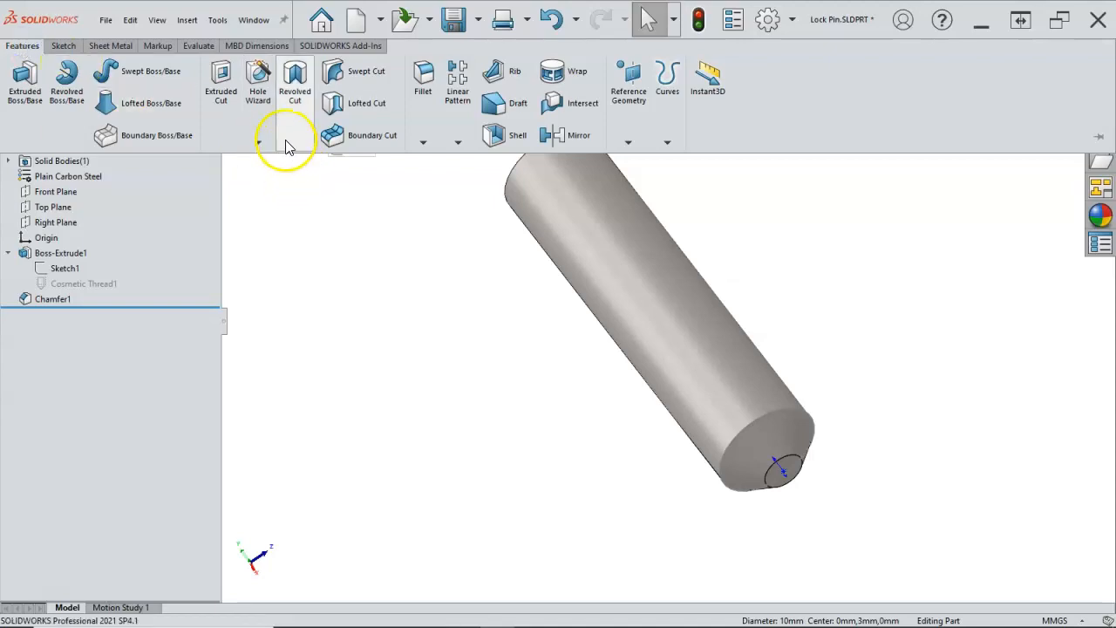
left_click(257, 142)
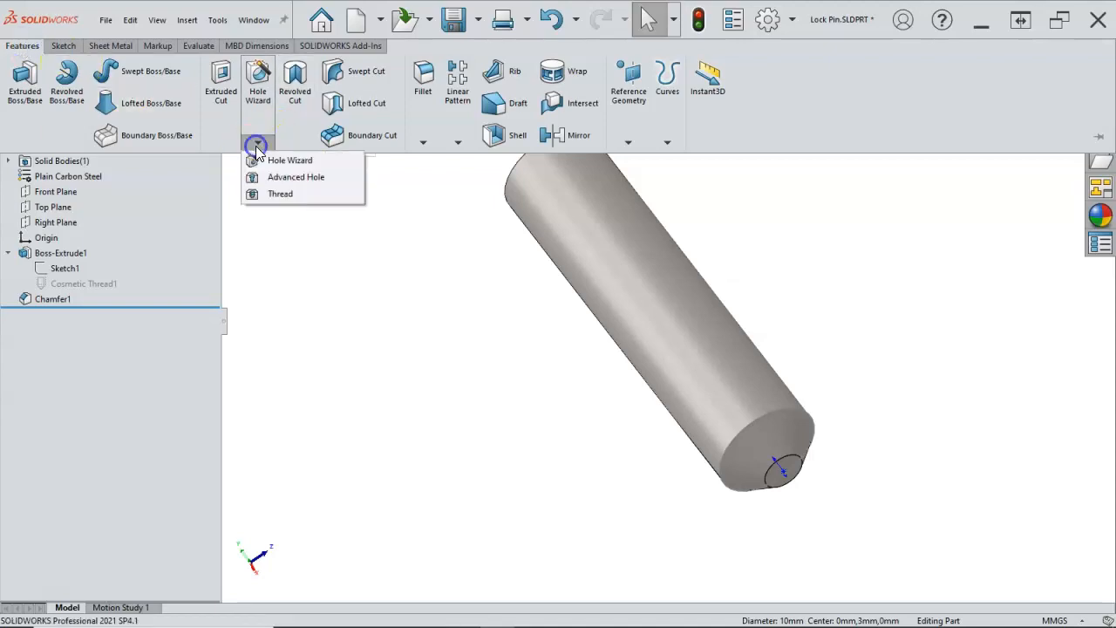
left_click(281, 193)
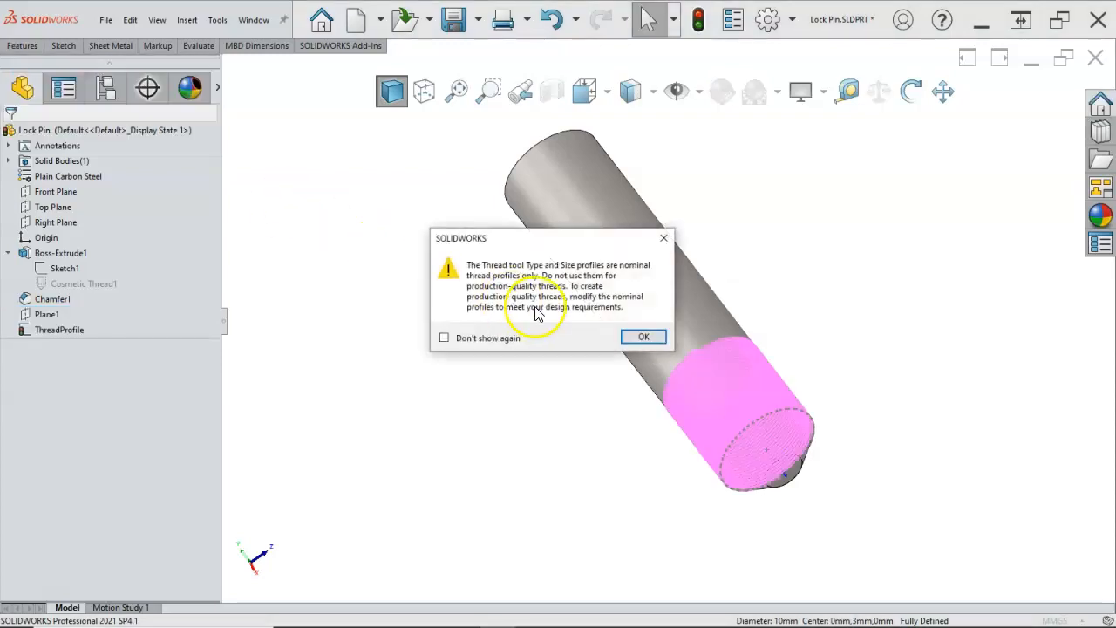
left_click(631, 338)
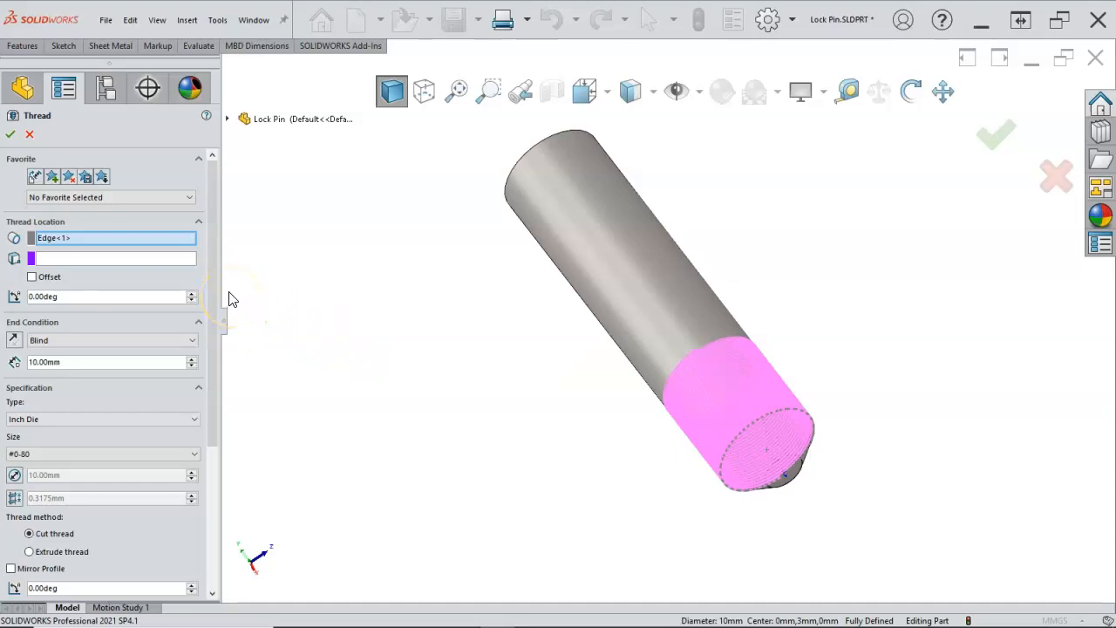
- Set the thread's blind depth to 15 mm
left_click_drag(214, 294, 214, 352)
double_click(96, 271)
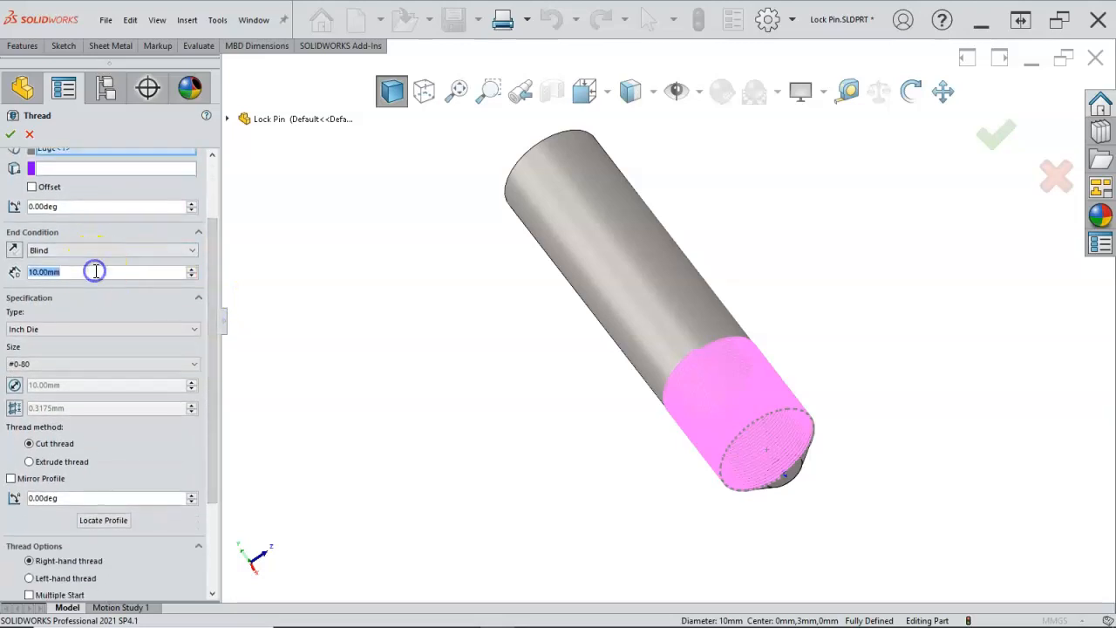
type("15")
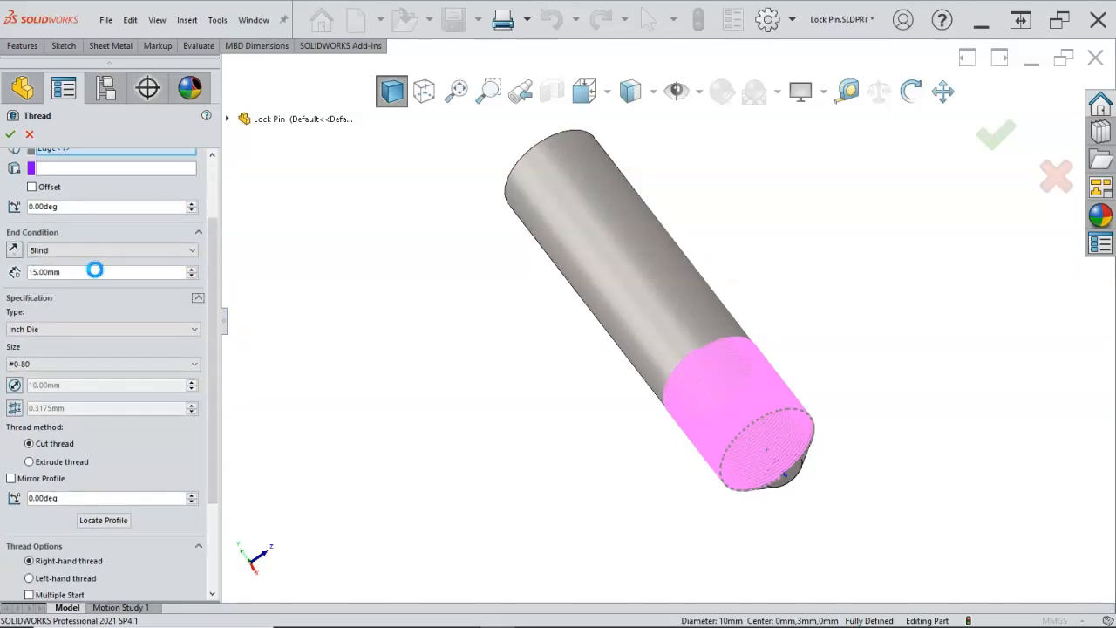
key("Return")
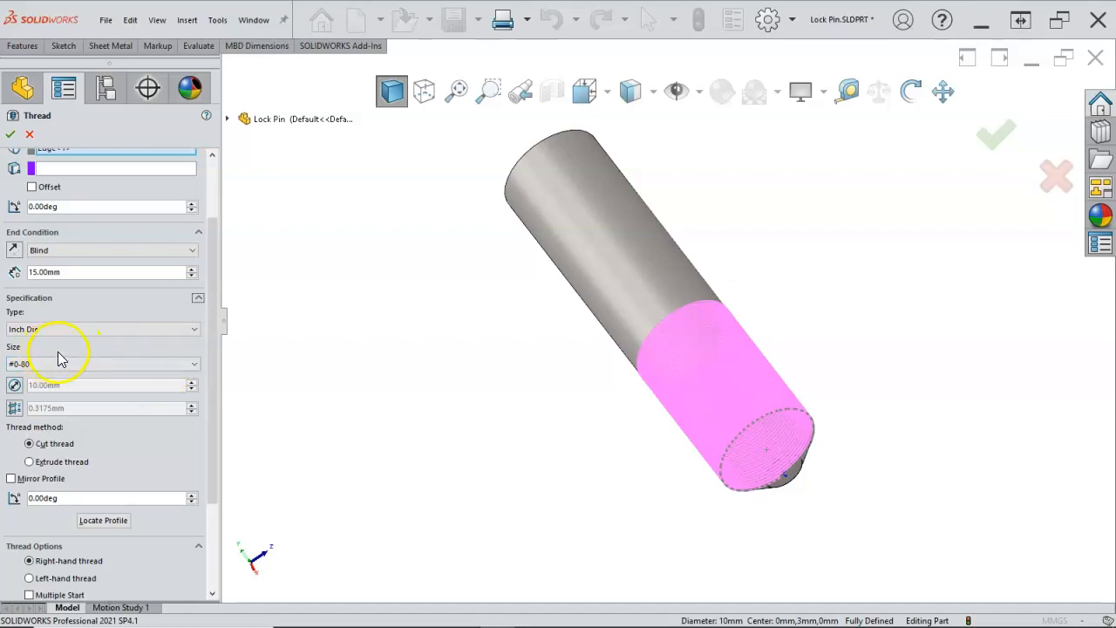
- Set the thread specification to type Metric Tap and size M10x1.25, and check the preview and remaining thread options
left_click(195, 331)
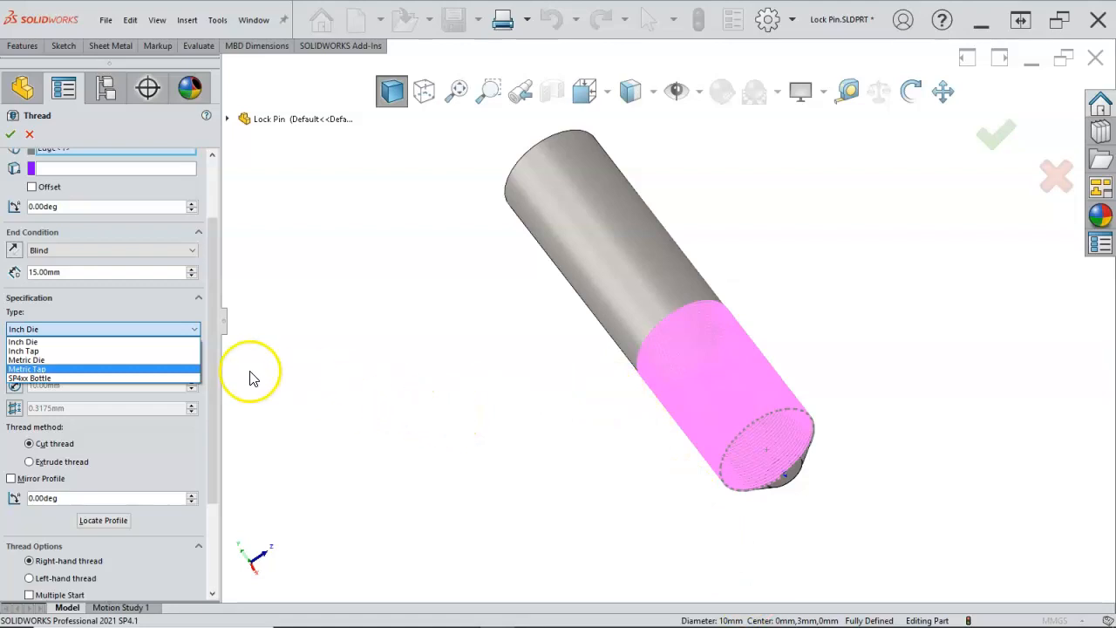
left_click(103, 353)
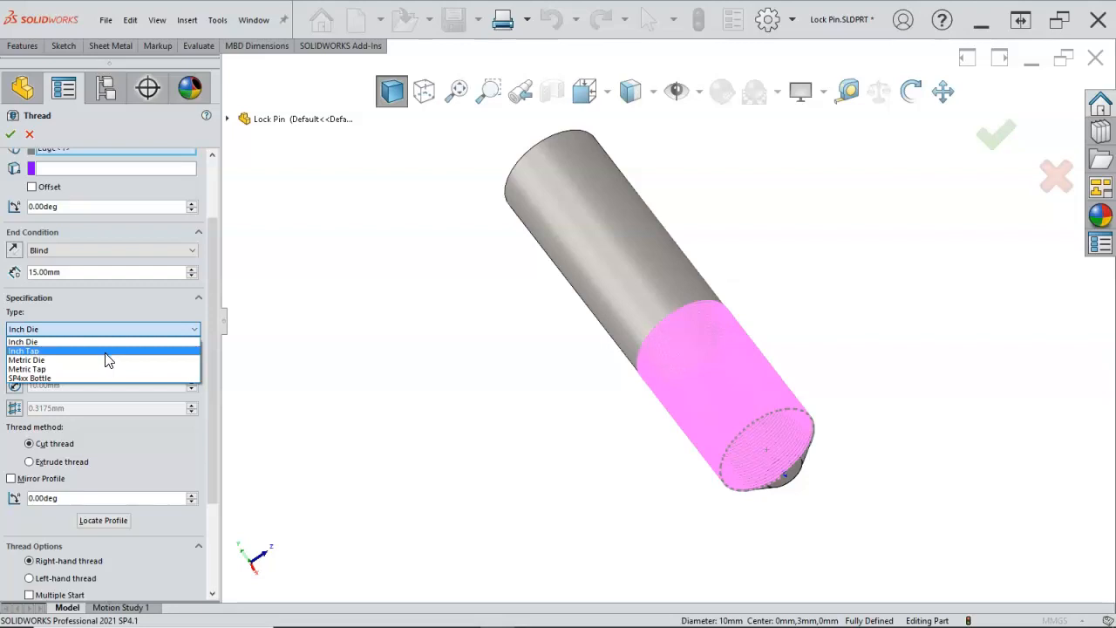
left_click(99, 368)
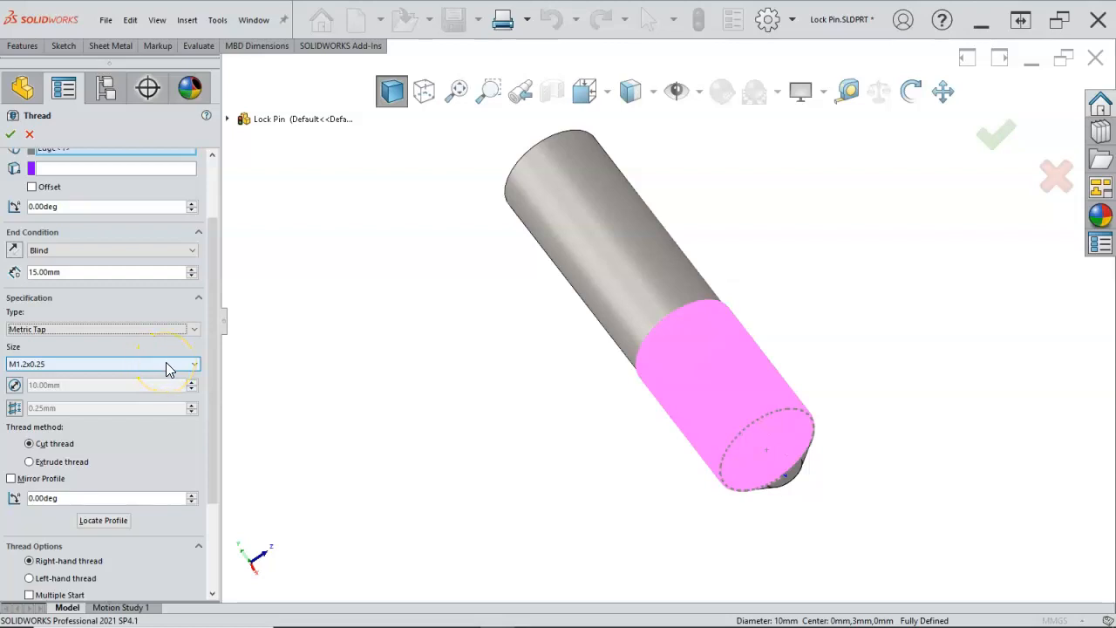
left_click(166, 362)
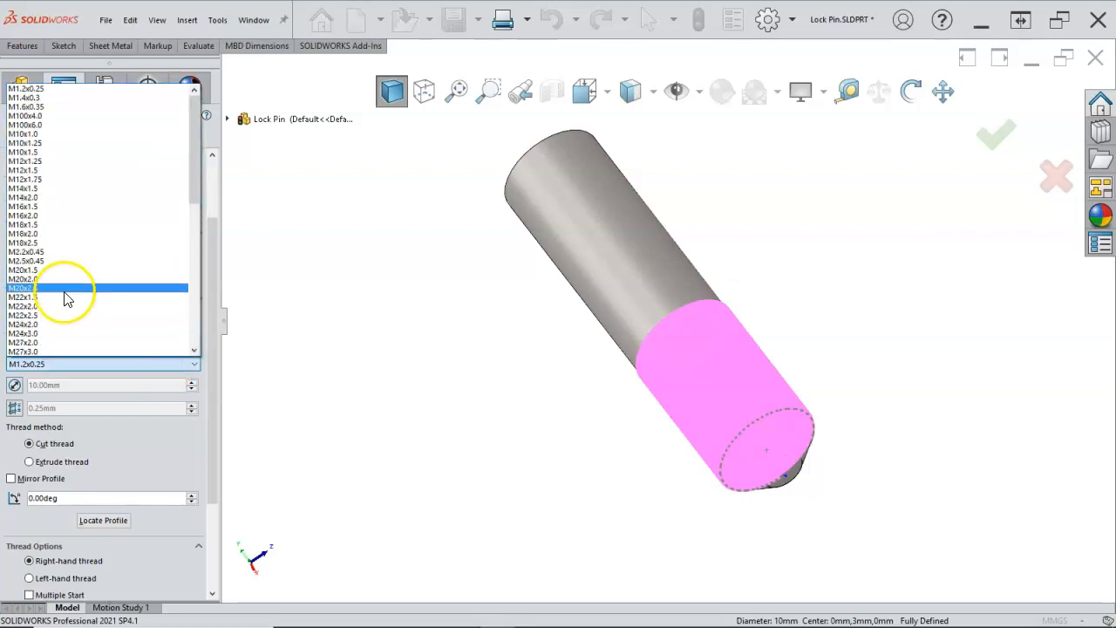
left_click(59, 144)
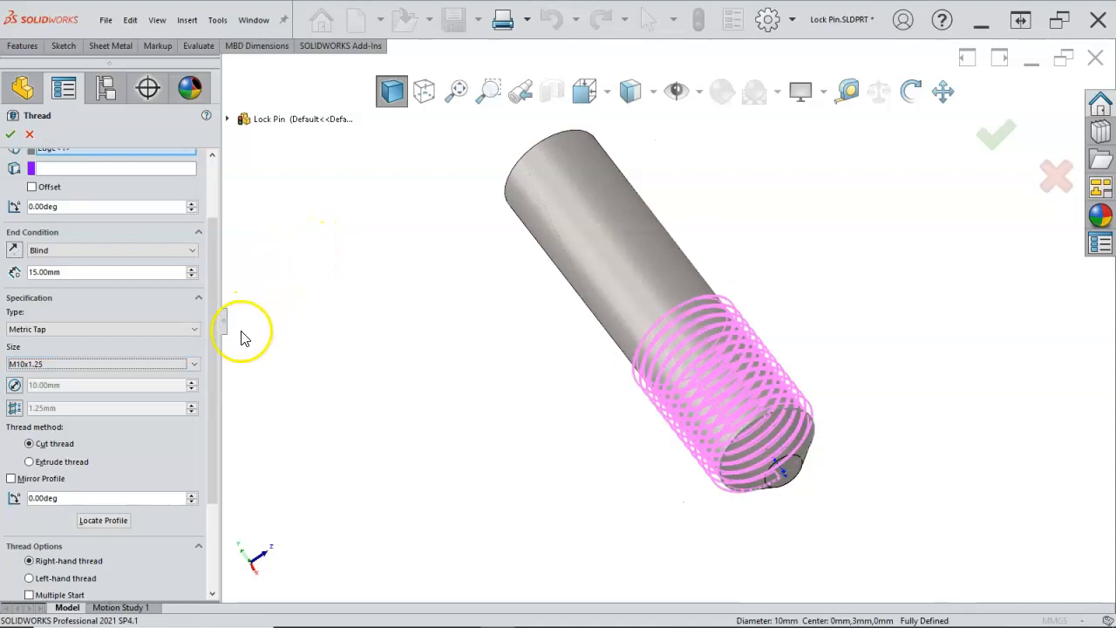
middle_click_drag(389, 426, 436, 356)
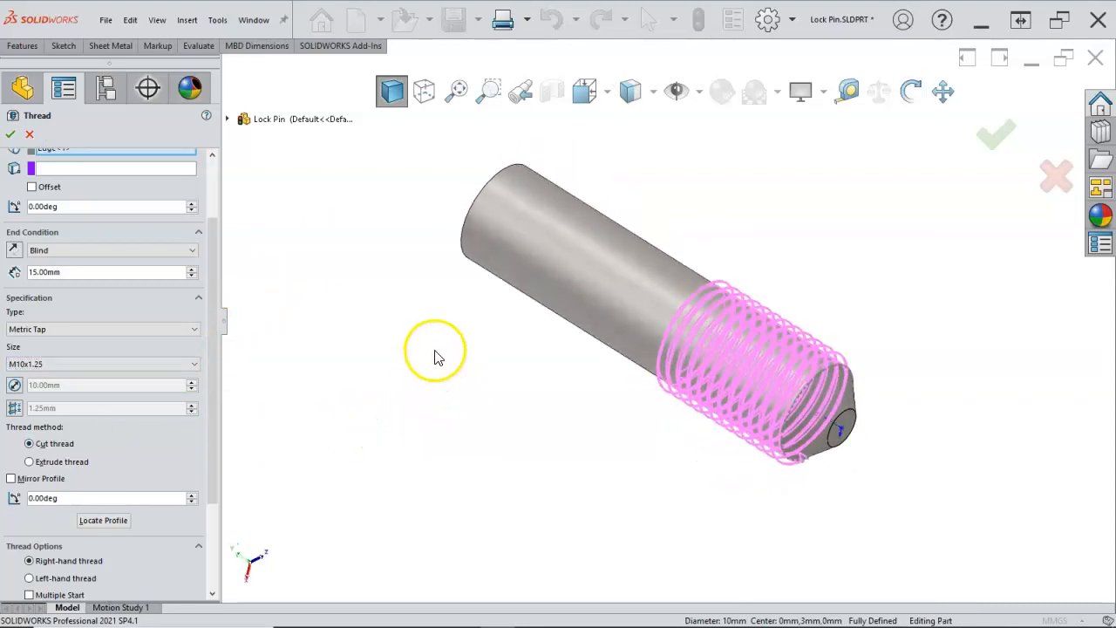
left_click_drag(214, 428, 220, 522)
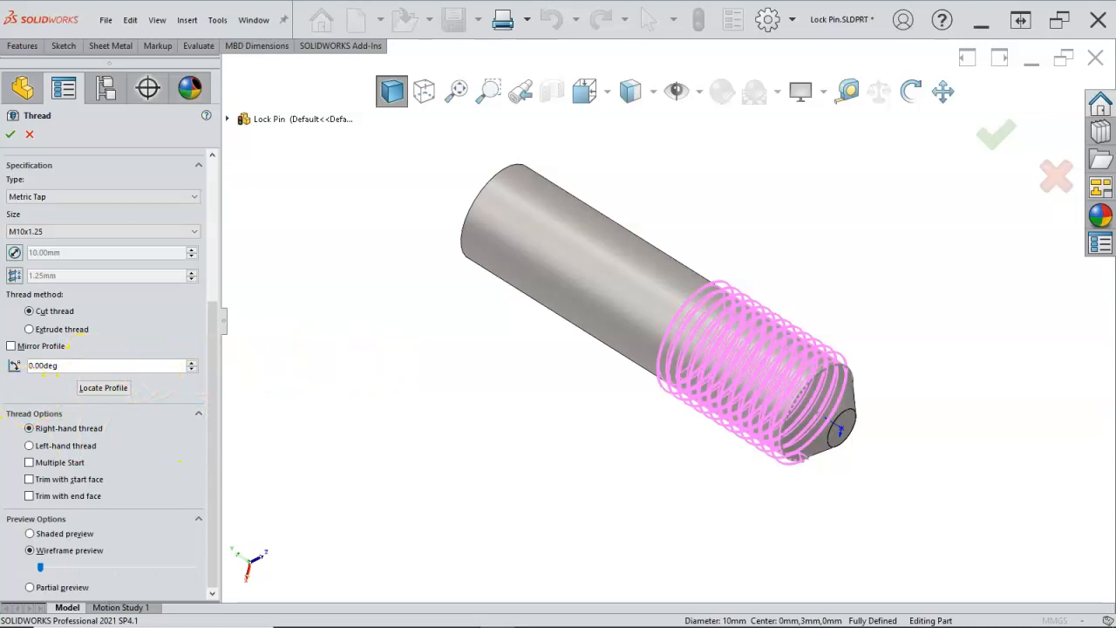
- Offset the thread's start location by 2 mm and reverse the offset direction so it starts beyond the chamfer edge
left_click_drag(215, 354, 242, 216)
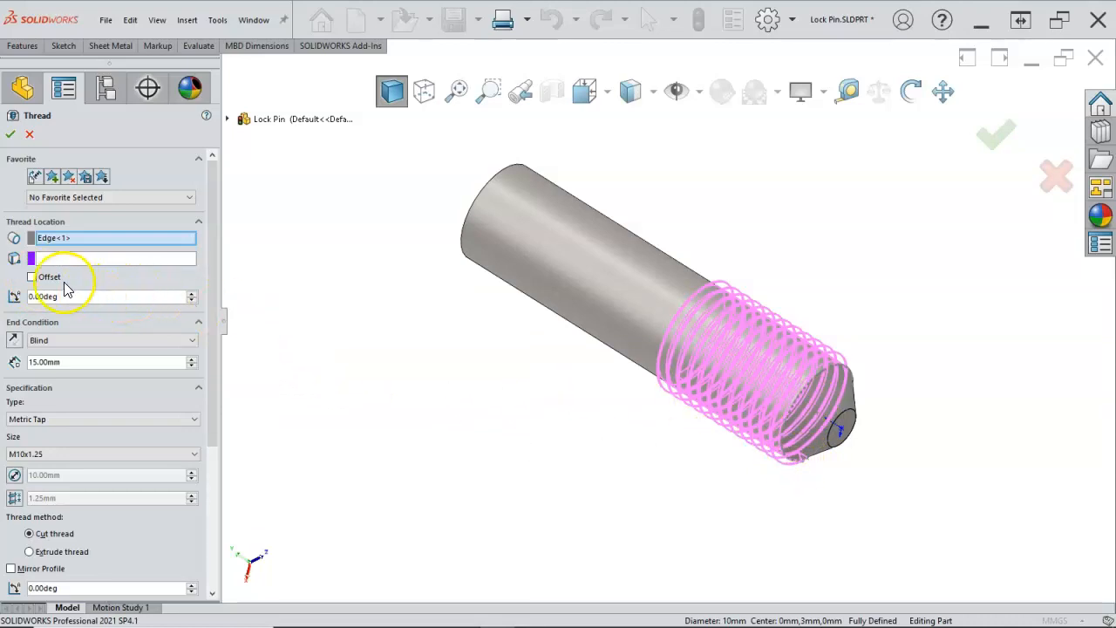
left_click(31, 276)
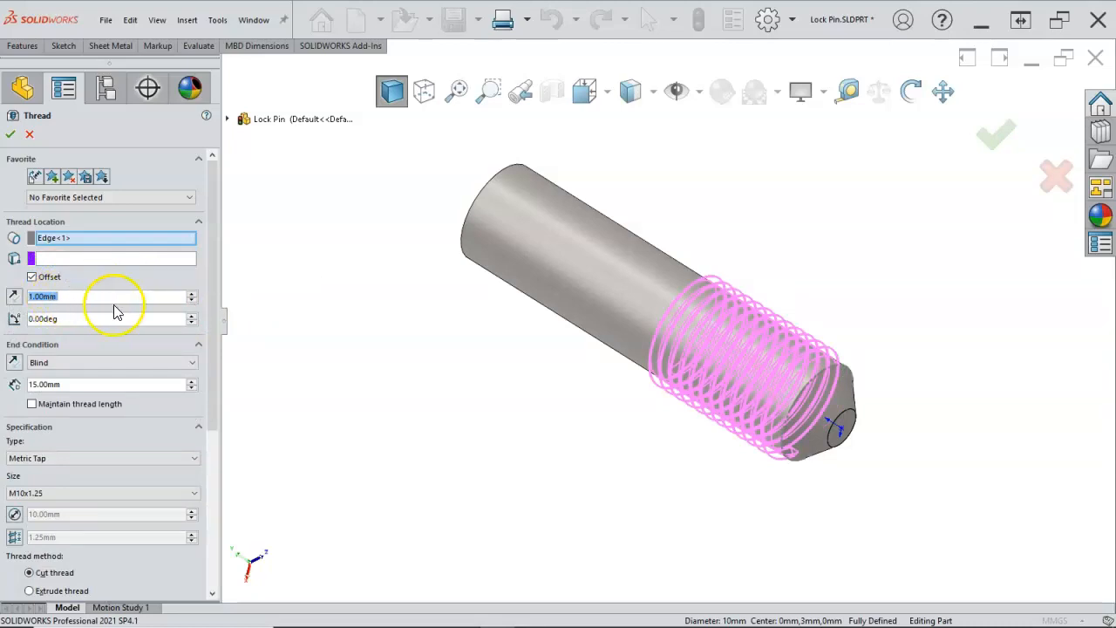
type("2")
key("Tab")
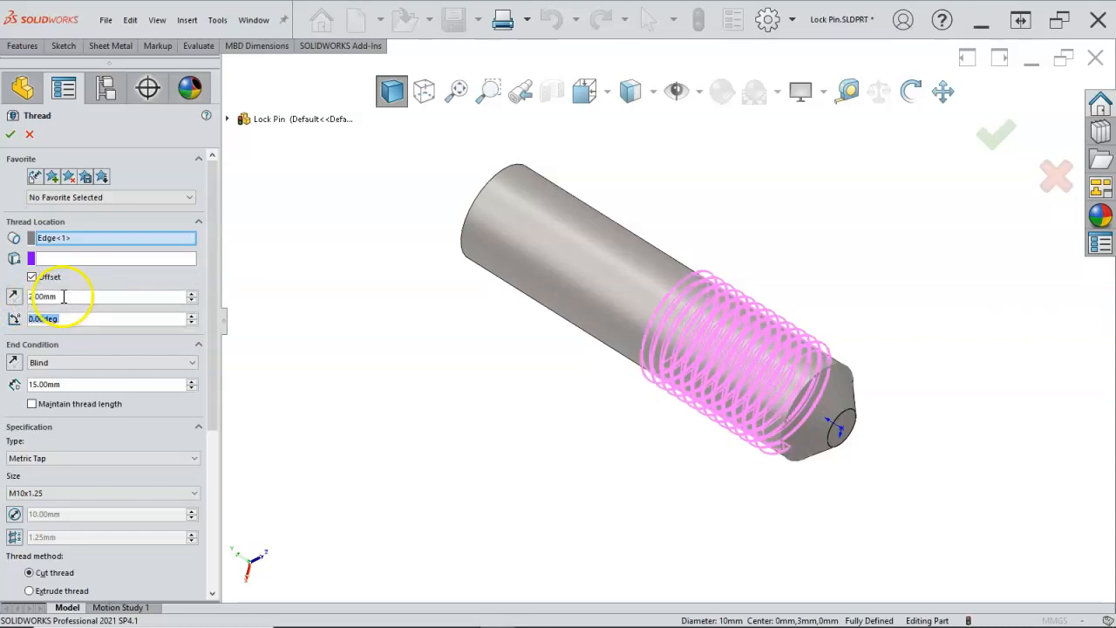
left_click(15, 297)
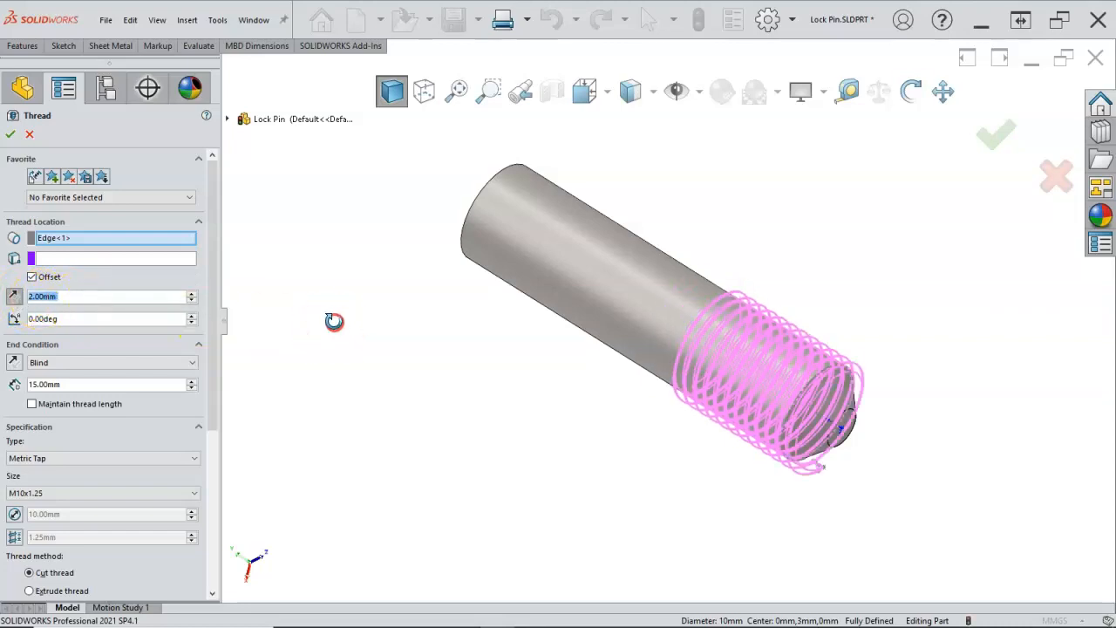
middle_click_drag(330, 320, 374, 298)
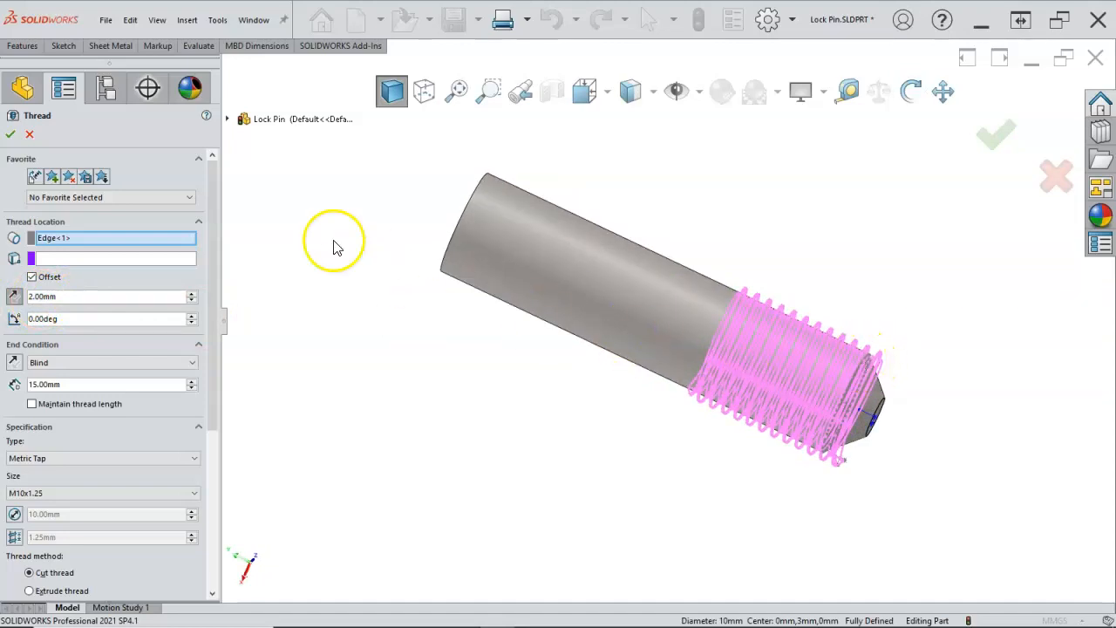
- Try to create the thread as a cut, switch the thread method to Extrude thread, and create the feature
left_click(10, 135)
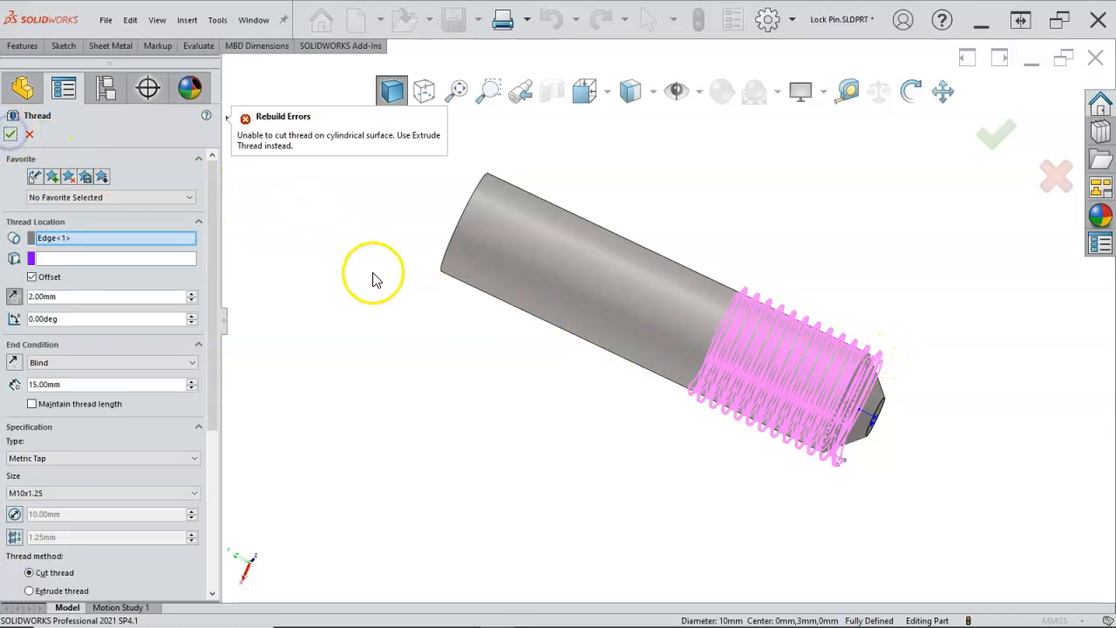
middle_click_drag(373, 194, 341, 221)
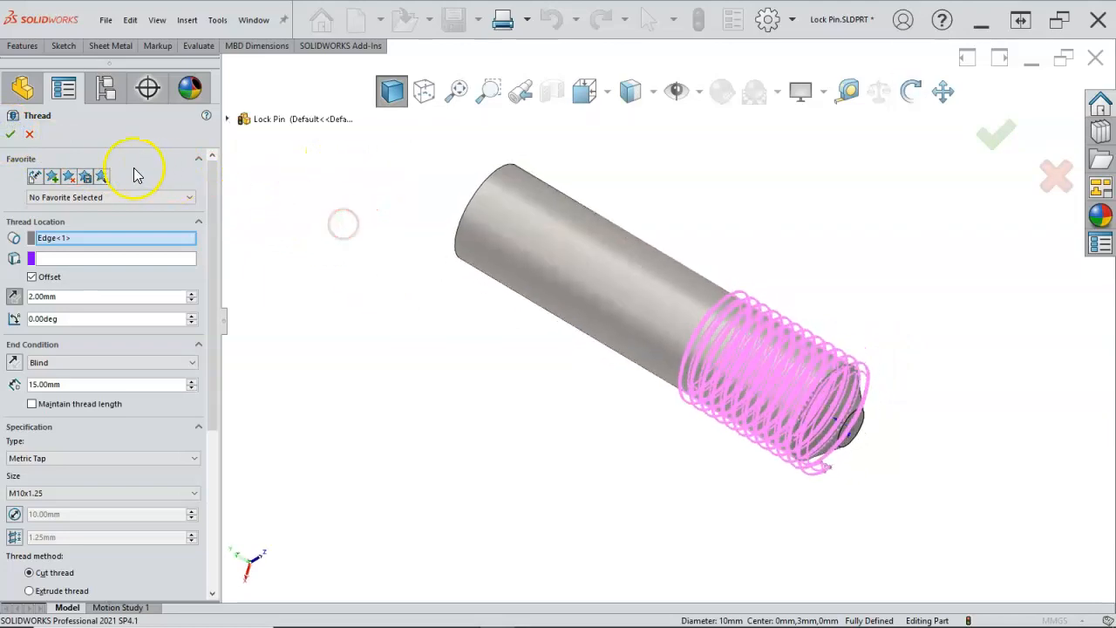
left_click_drag(211, 222, 215, 340)
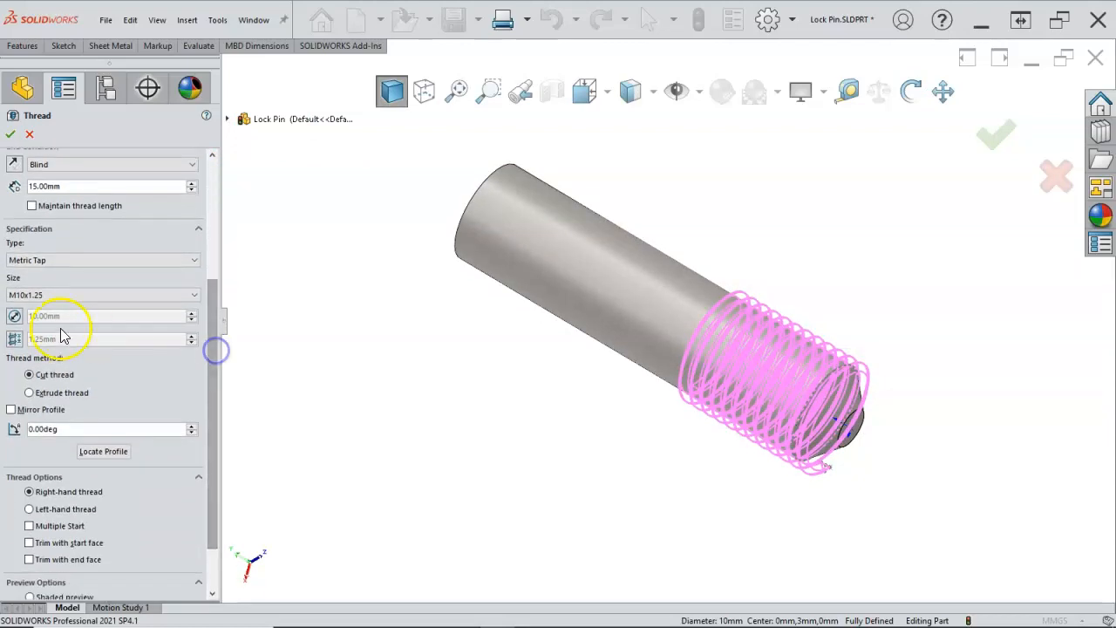
left_click(29, 393)
left_click(11, 135)
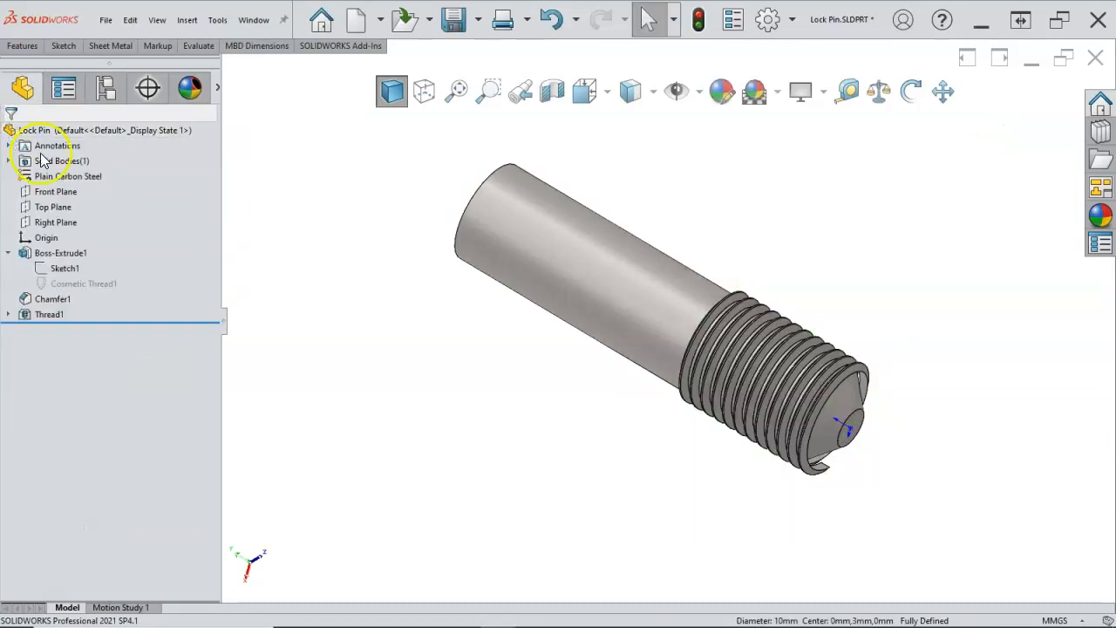
mouse_move(391, 269)
middle_mouse_down()
mouse_move(411, 304)
mouse_move(511, 294)
mouse_move(532, 256)
mouse_move(476, 314)
mouse_move(402, 264)
middle_mouse_up()
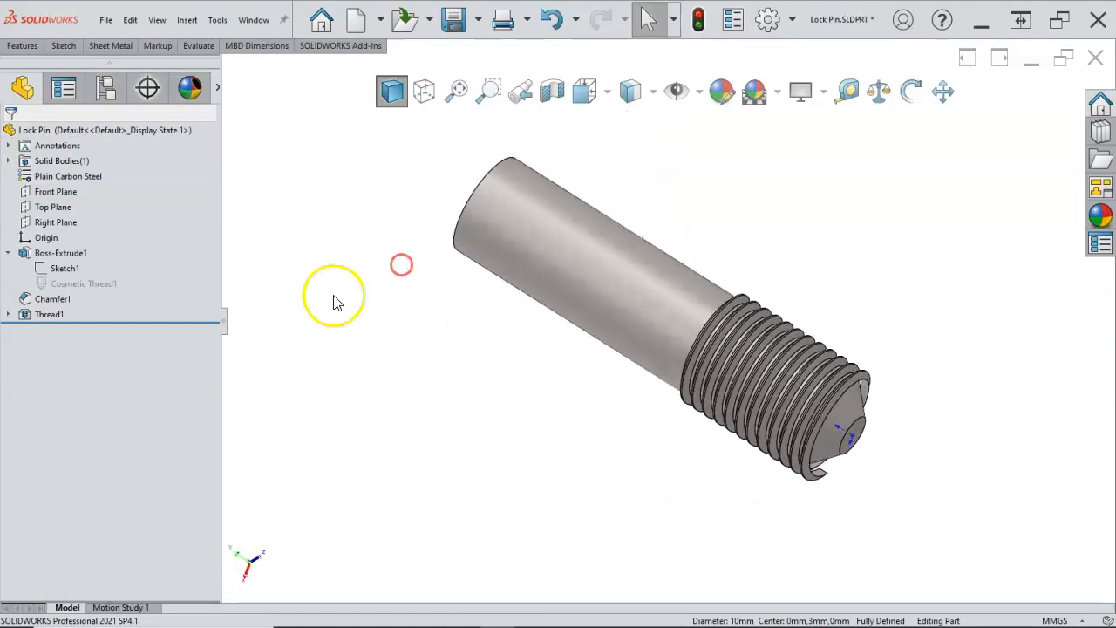
- Edit the thread feature to use the Cut thread method and the Metric Die type, and apply the changes
right_click(26, 314)
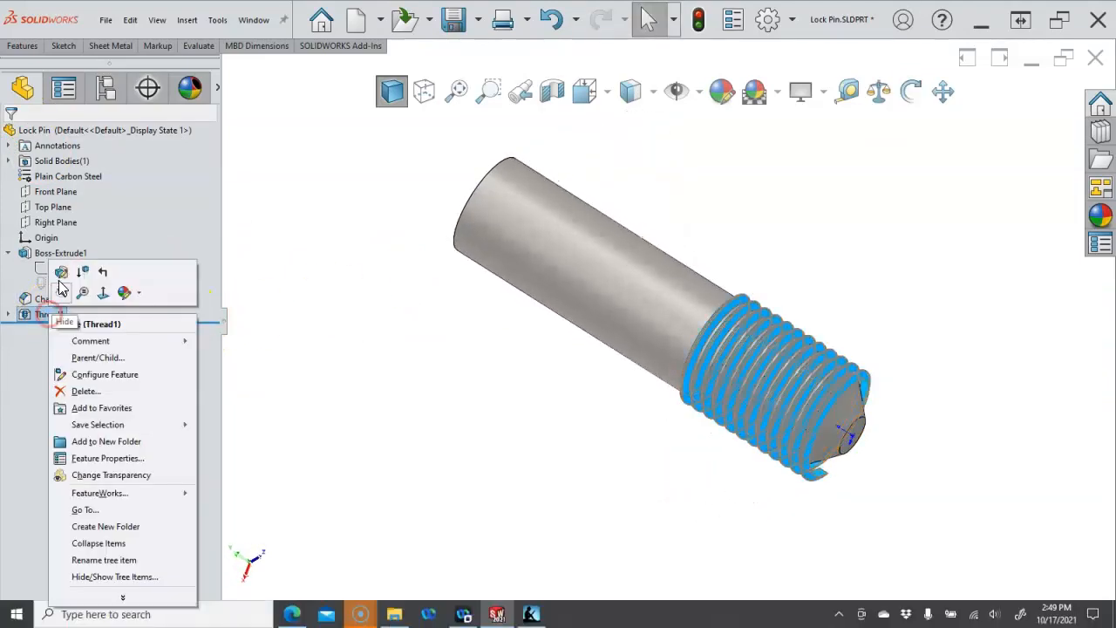
left_click(61, 273)
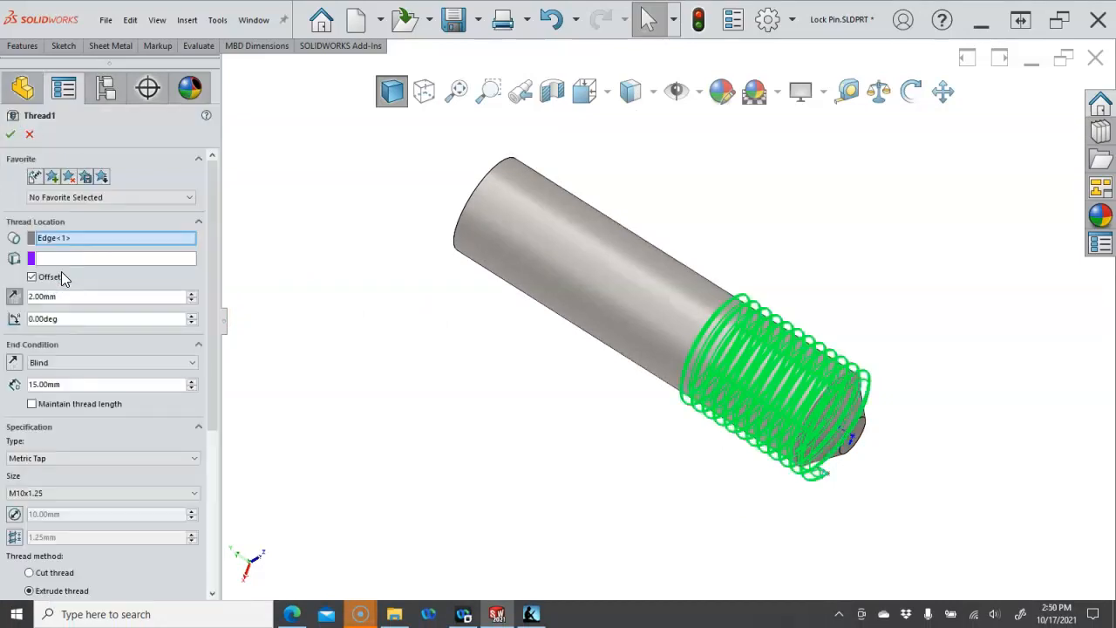
left_click_drag(219, 348, 217, 481)
left_click(29, 354)
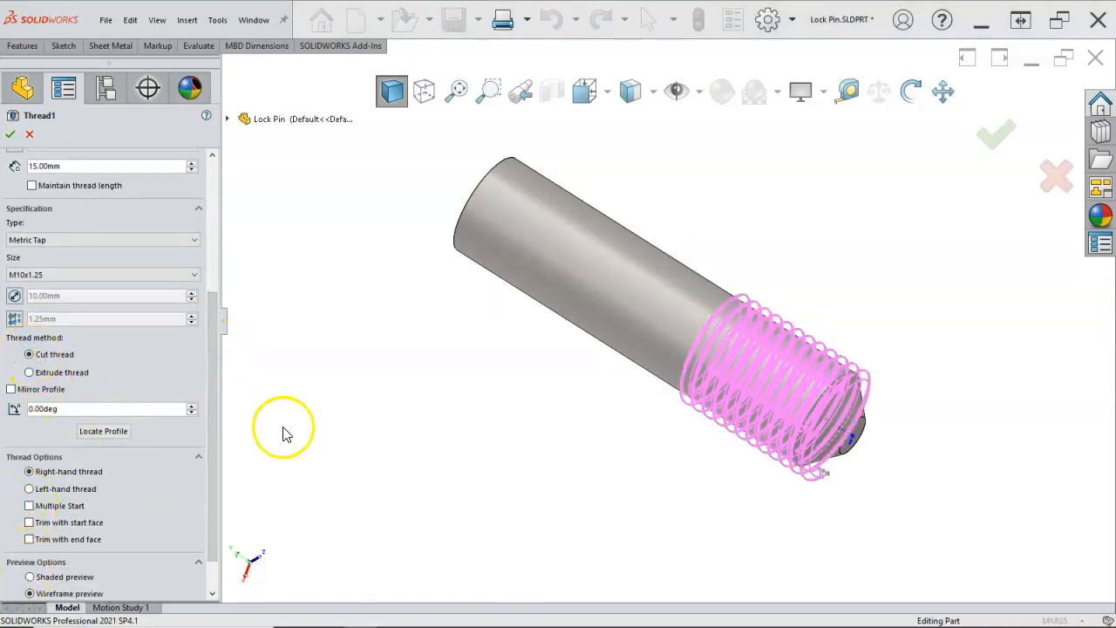
left_click(192, 240)
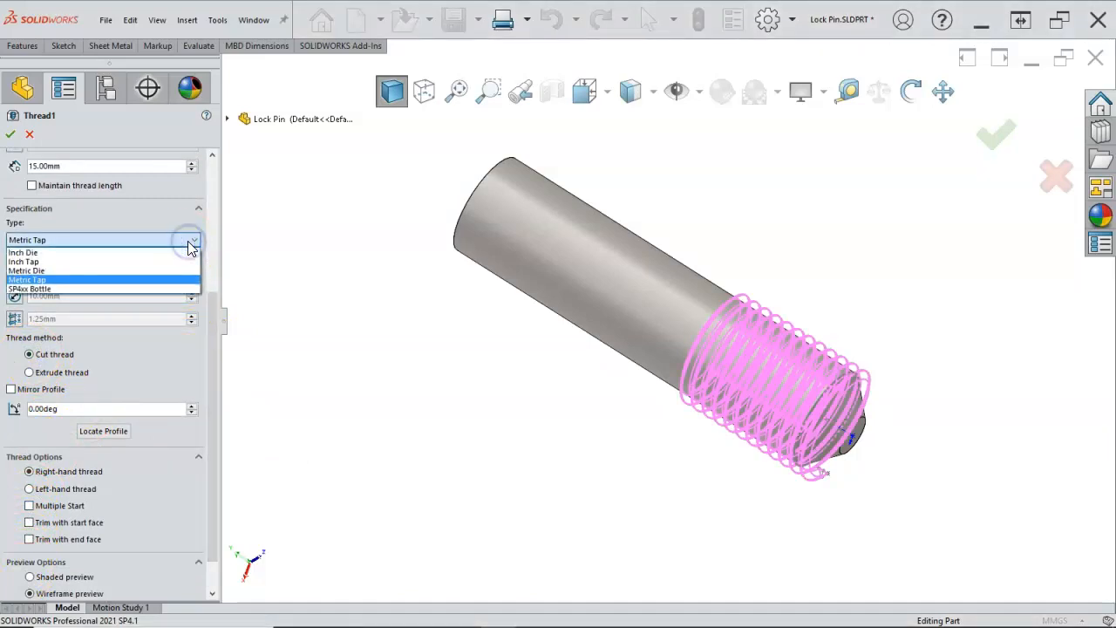
left_click(77, 270)
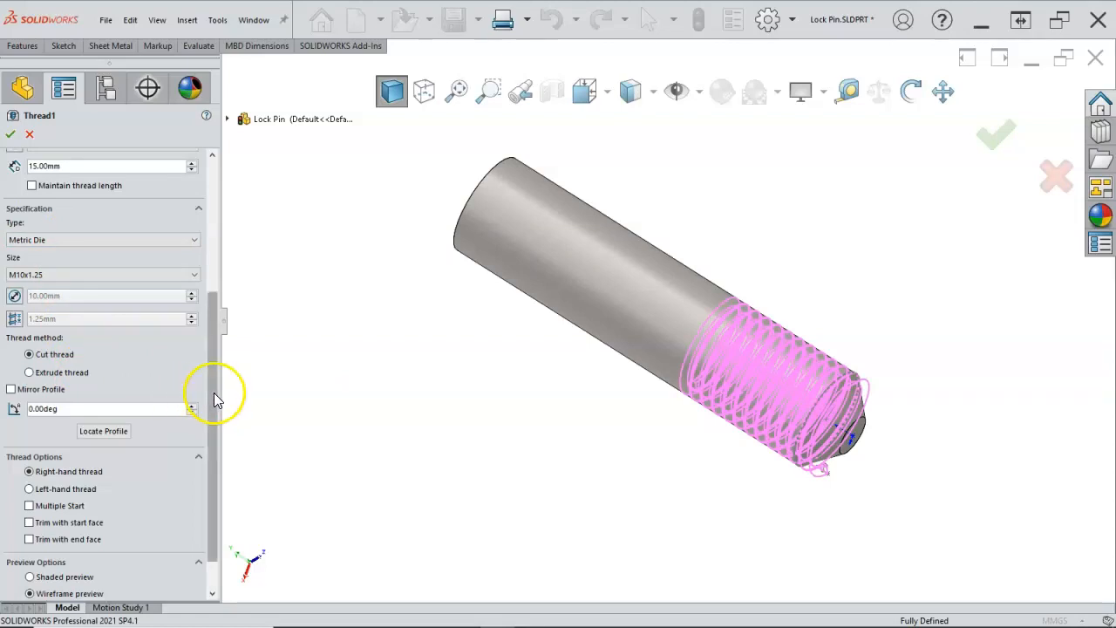
scroll(212, 394, "down", 2)
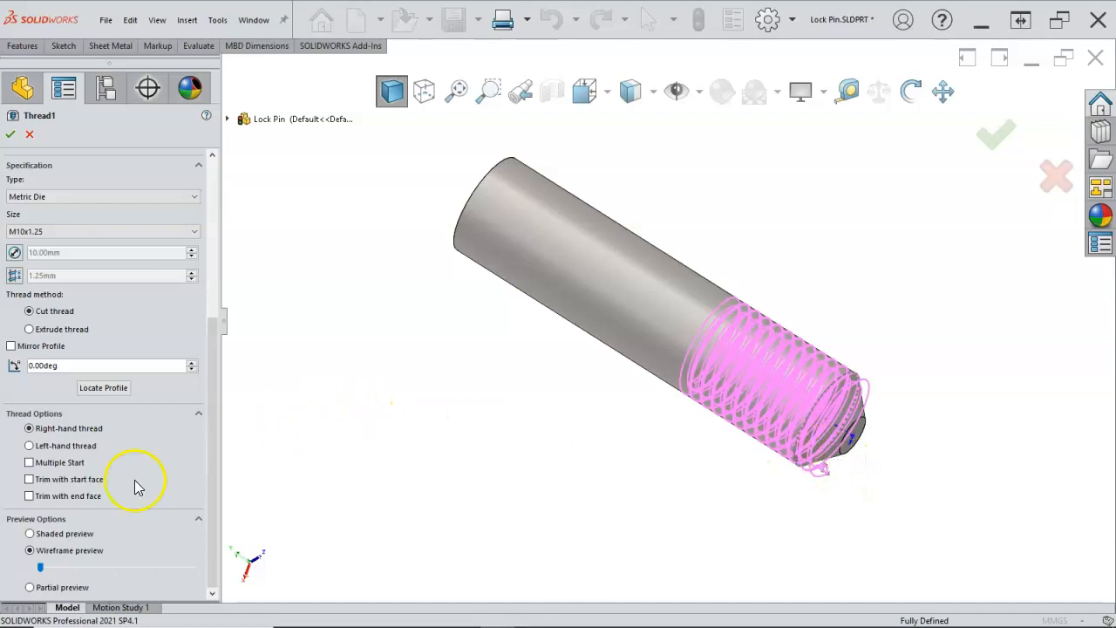
left_click(216, 462)
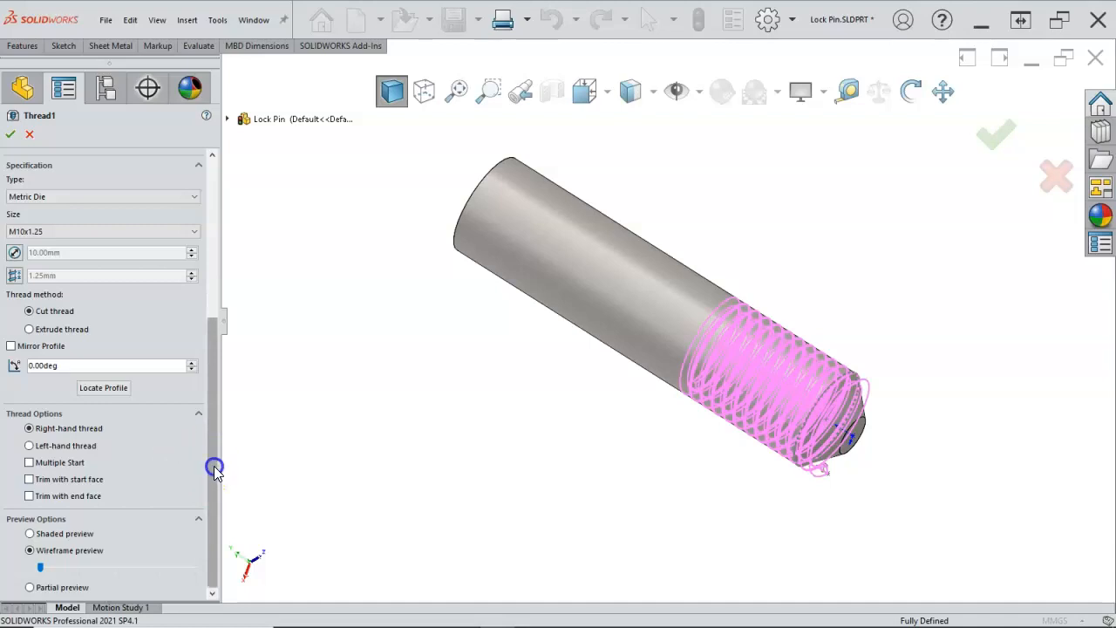
mouse_move(215, 468)
left_mouse_down()
mouse_move(215, 281)
mouse_move(214, 469)
left_mouse_up()
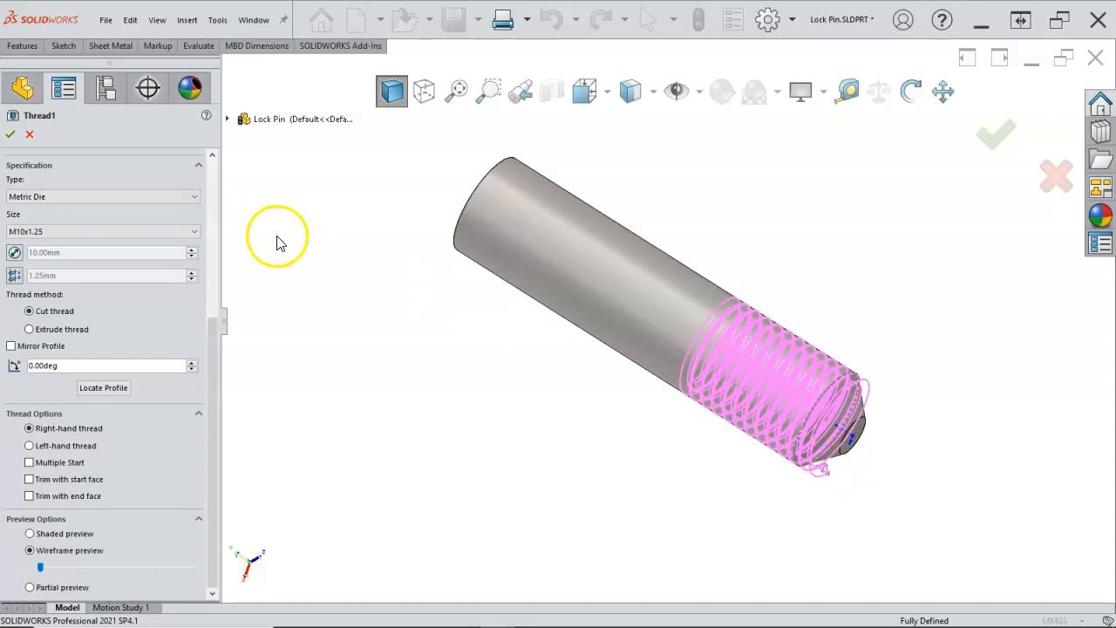
left_click(13, 136)
- Examine the cut thread's profile and its run-out where it meets the plain cylindrical shank from several angles
middle_click_drag(311, 287, 464, 171)
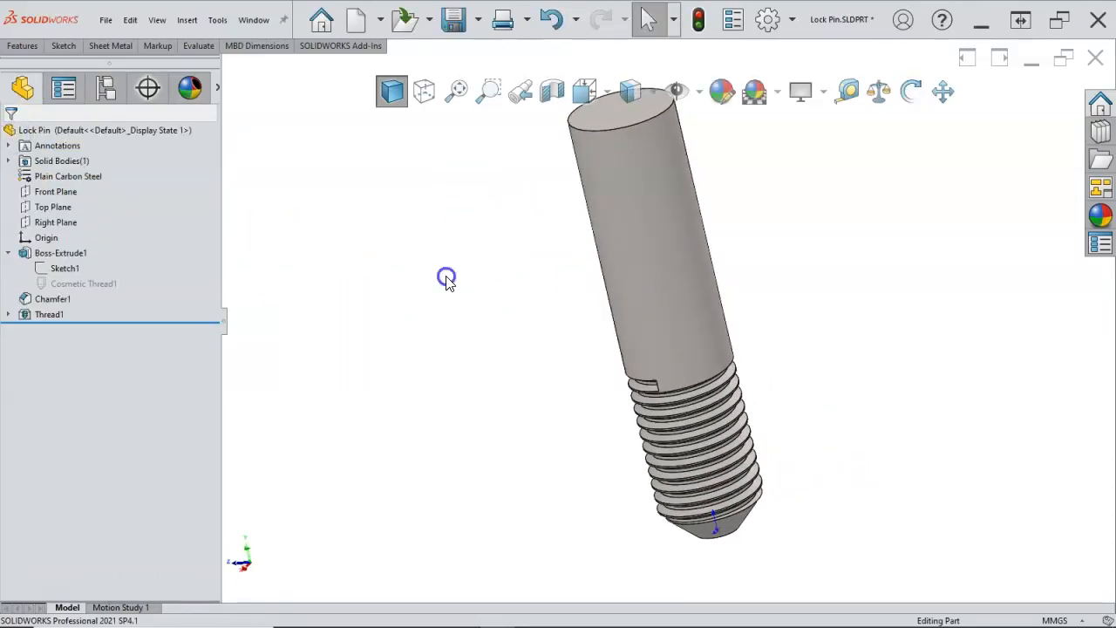
middle_click_drag(447, 278, 497, 295)
scroll(702, 381, "down", 5)
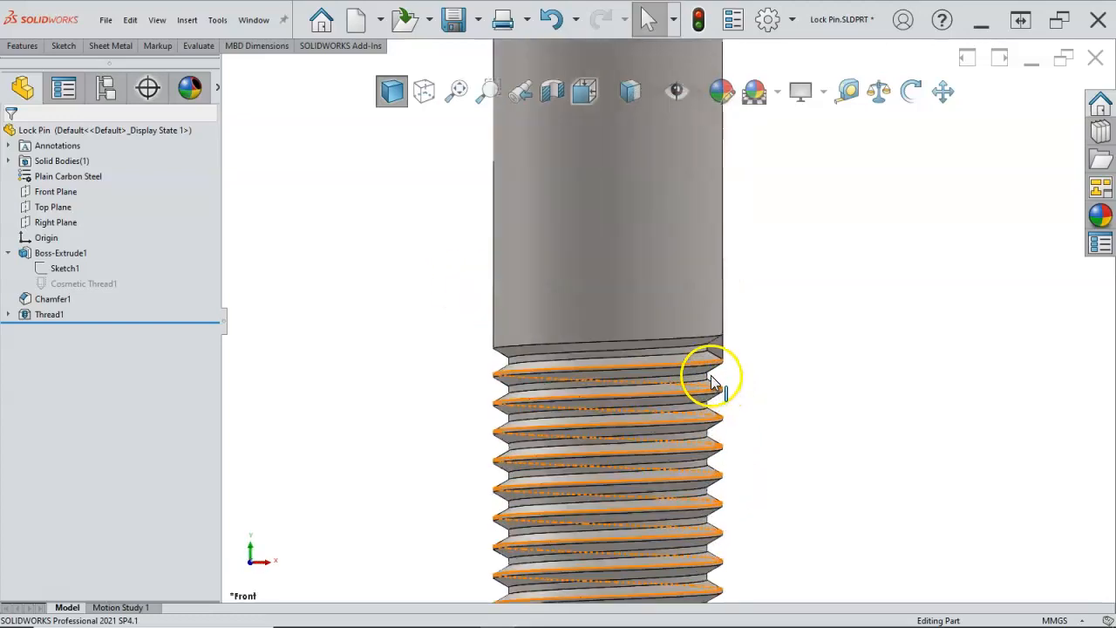
scroll(728, 357, "up", 2)
middle_click_drag(742, 349, 828, 319)
scroll(824, 316, "down", 3)
middle_click_drag(745, 322, 672, 304)
middle_click_drag(764, 341, 770, 367)
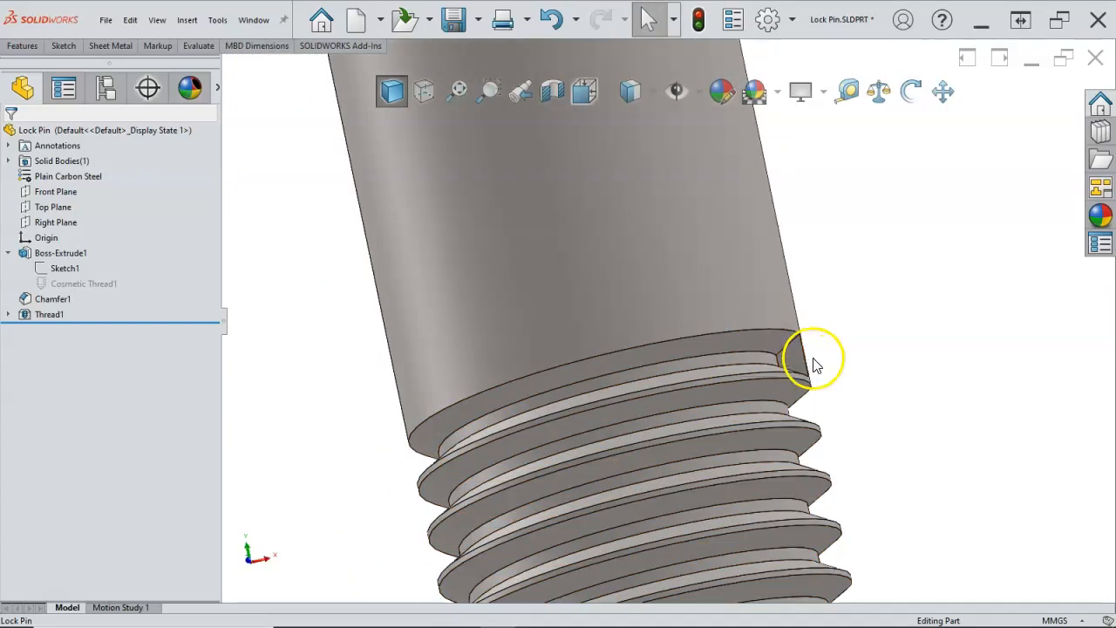
middle_click_drag(879, 312, 890, 356)
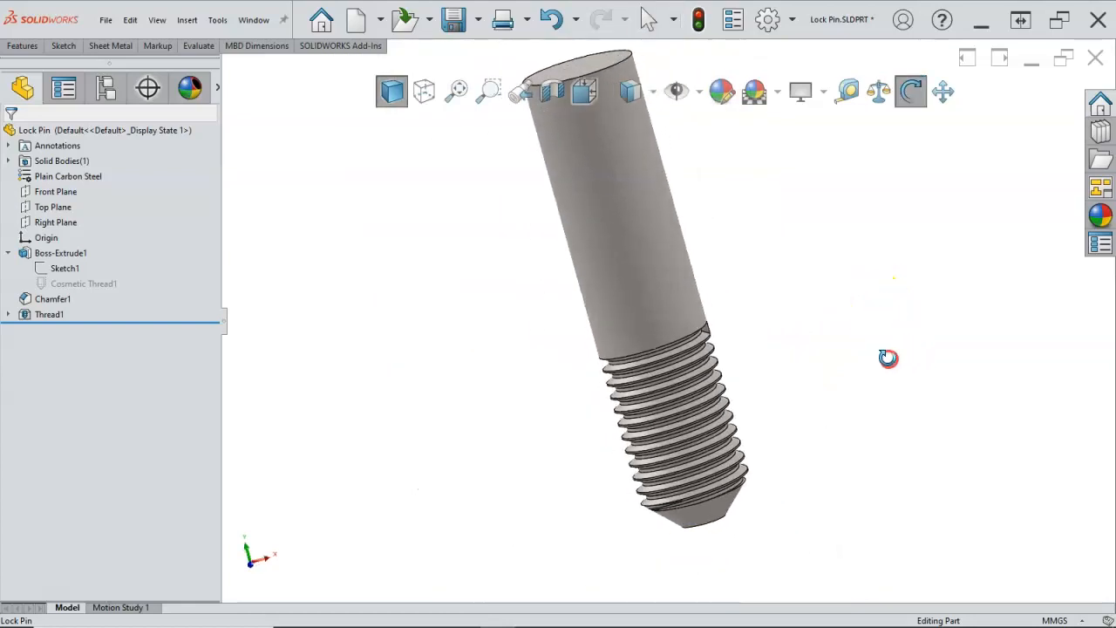
- Suppress the thread feature on the lock pin
right_click(45, 315)
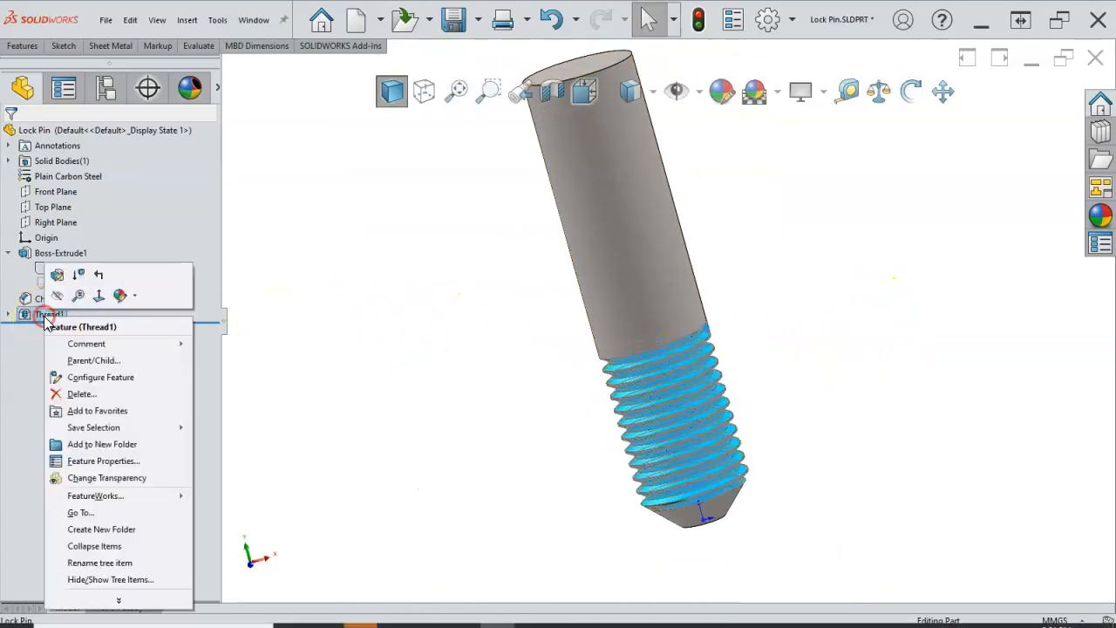
left_click(77, 274)
left_click(371, 390)
- Start a new sketch on the small flat circular face at the chamfered end of the pin
middle_click_drag(496, 406, 476, 279)
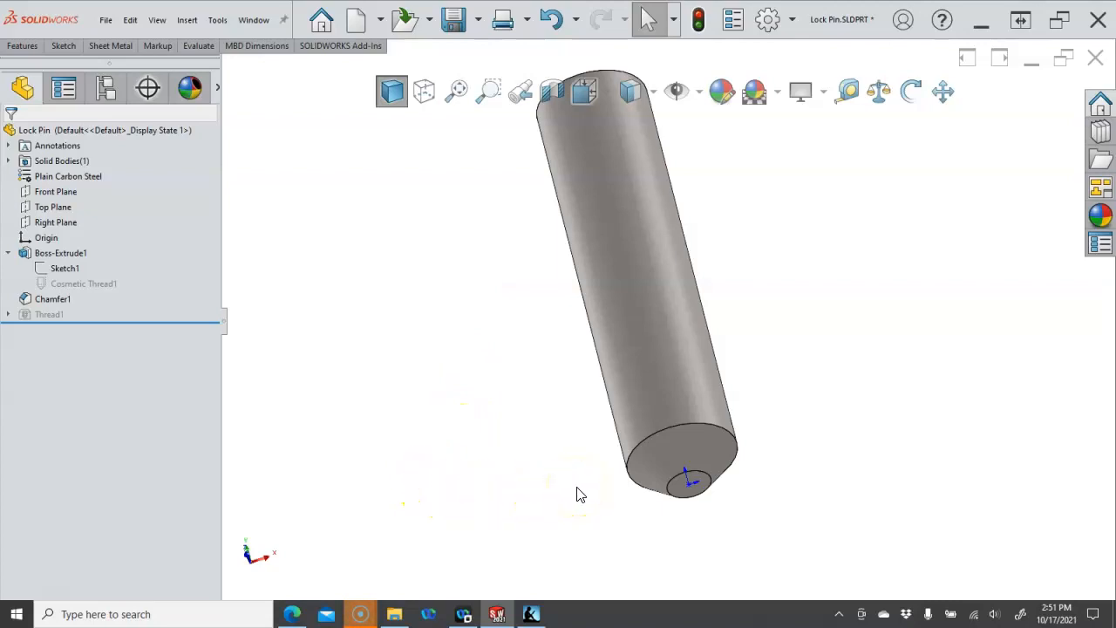
scroll(680, 493, "down", 3)
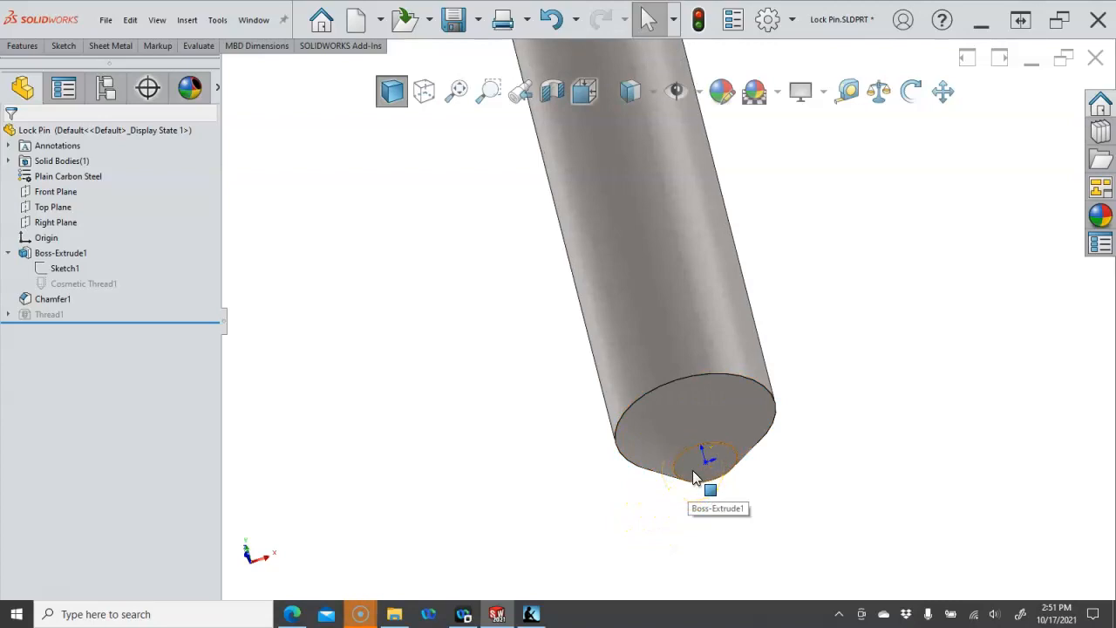
left_click(695, 478)
left_click(755, 431)
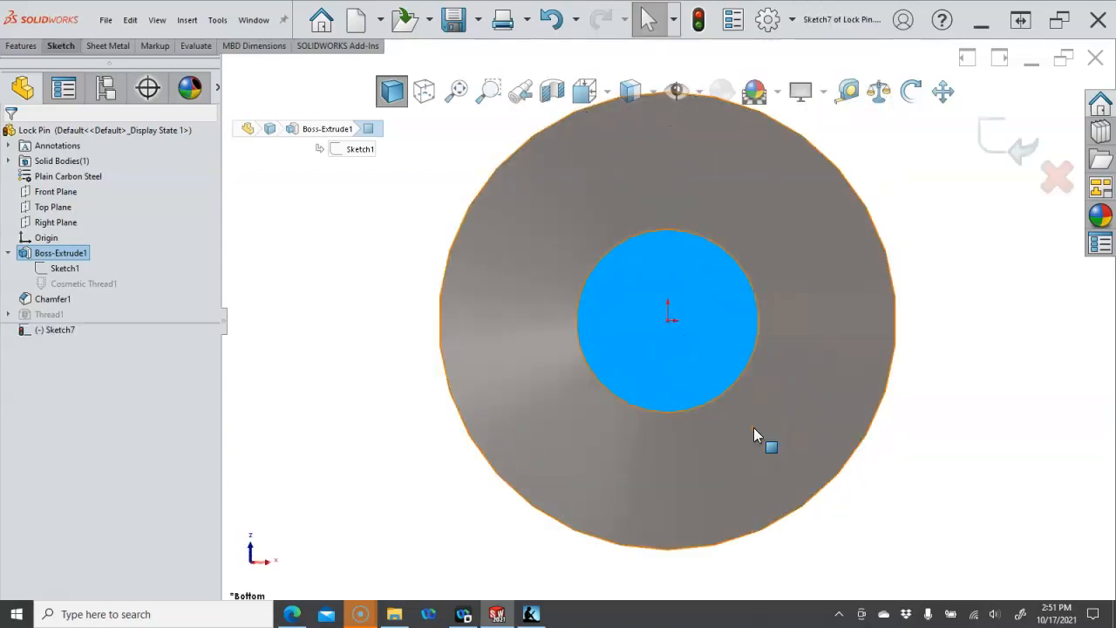
left_click(823, 343)
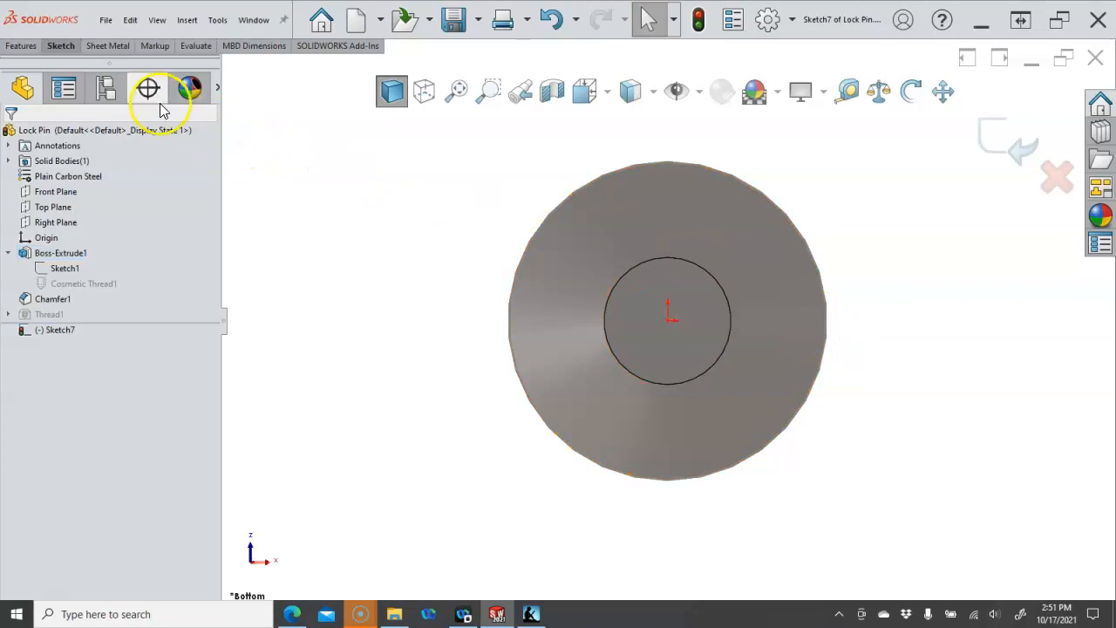
left_click(32, 50)
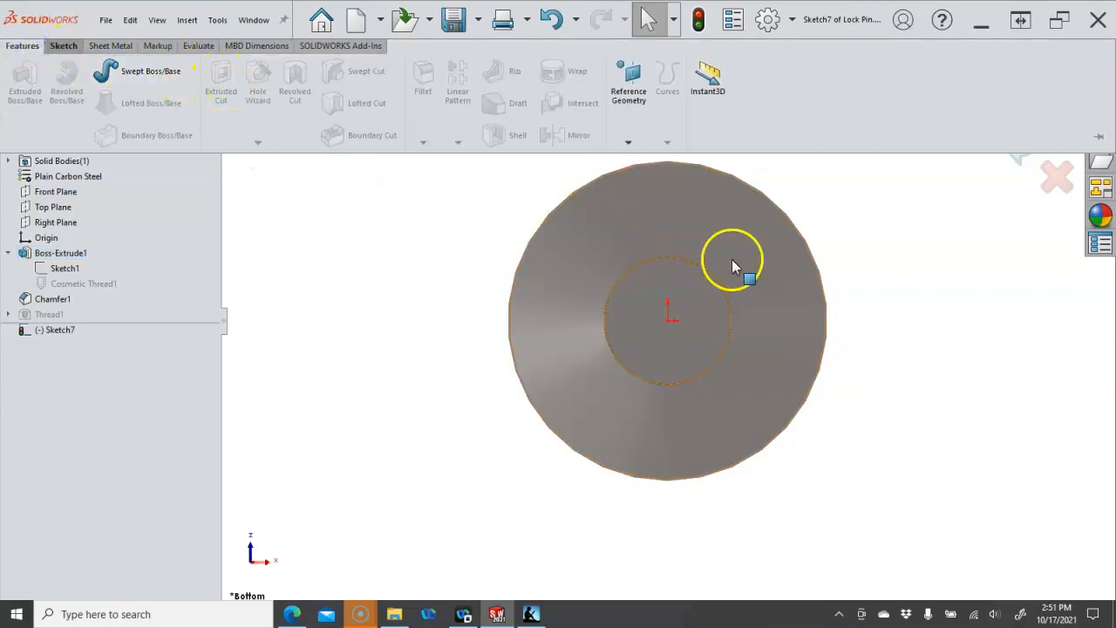
left_click(935, 272)
- Convert the outer circular edge of the chamfer into a sketch circle and exit the sketch
middle_click_drag(848, 247, 897, 299)
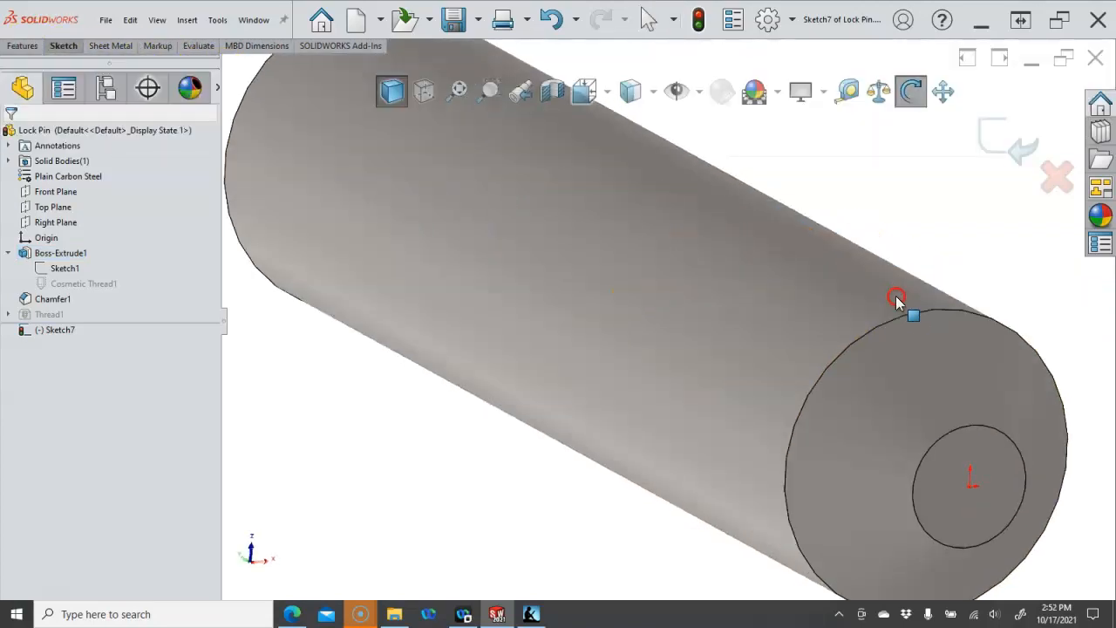
scroll(896, 301, "up", 3)
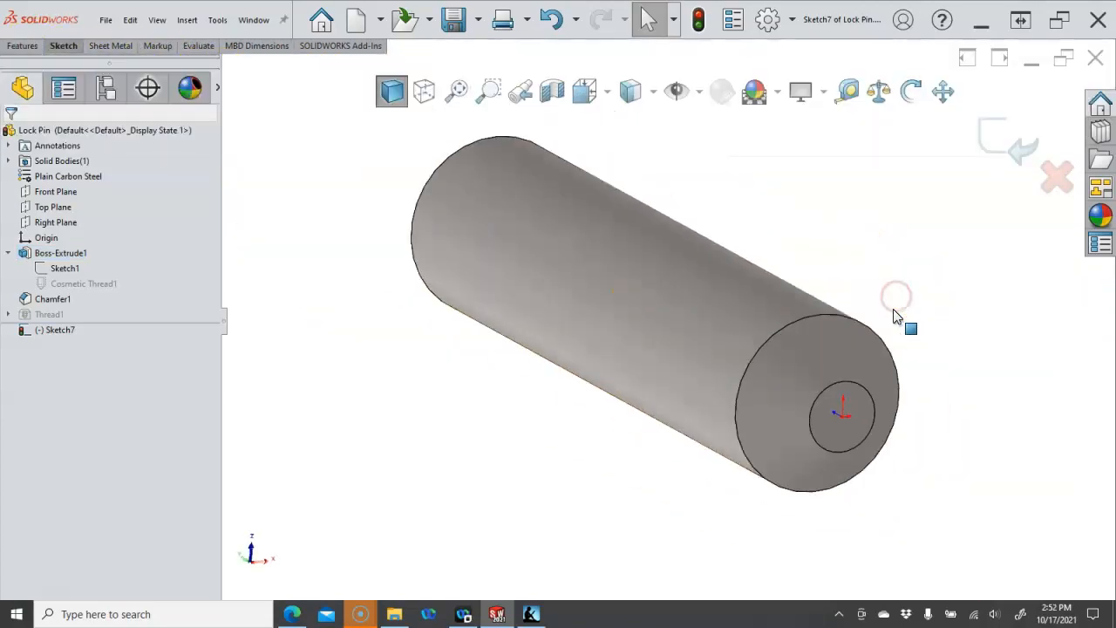
right_click(830, 320)
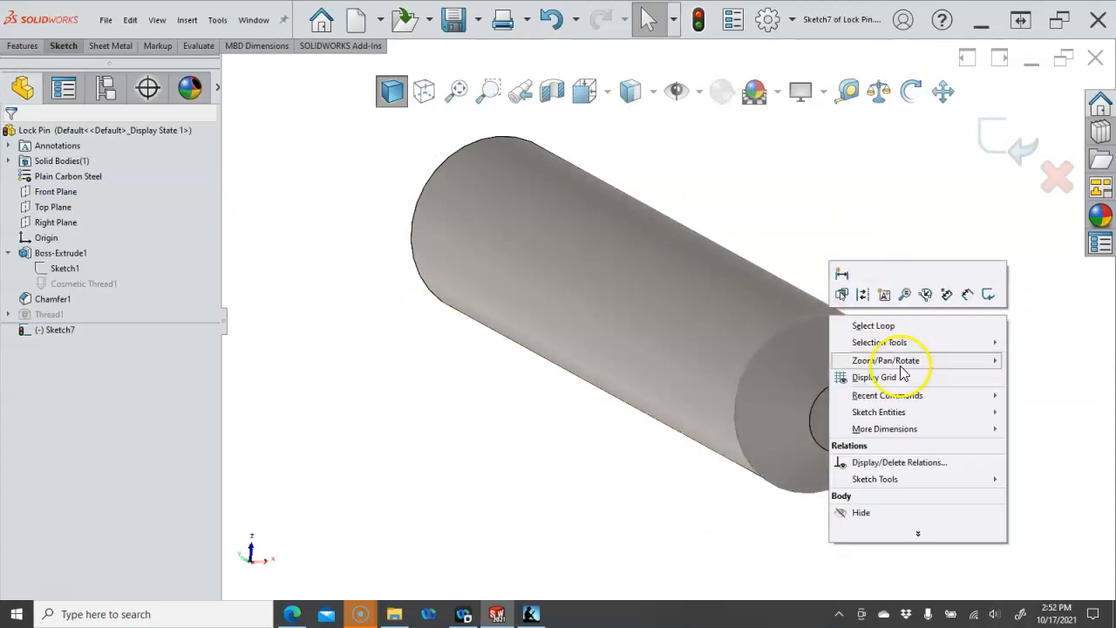
mouse_move(924, 361)
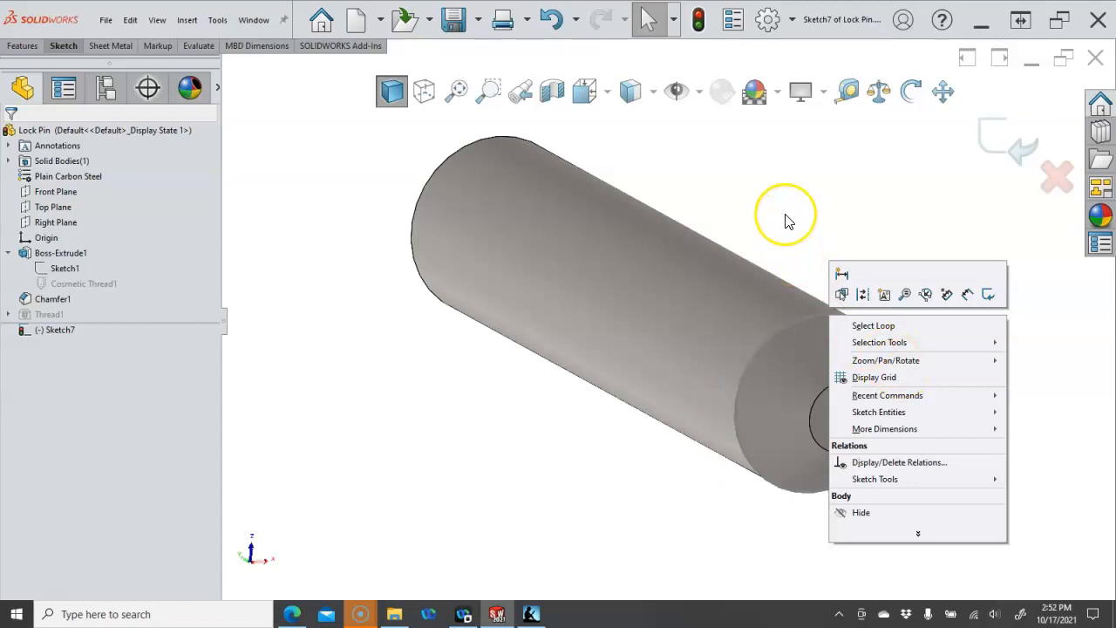
left_click(880, 479)
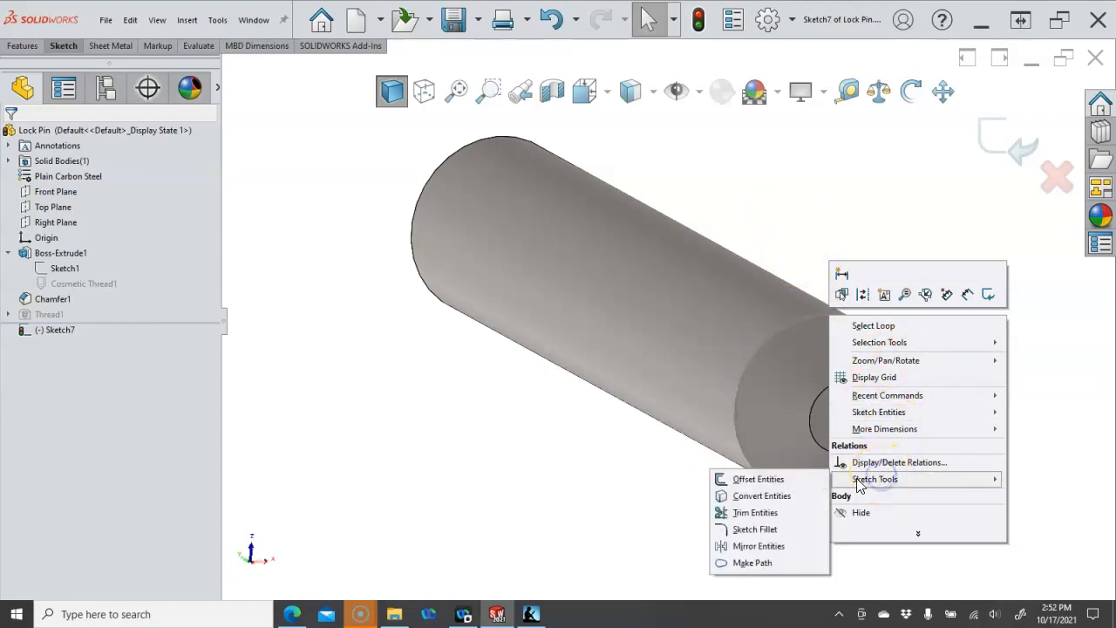
left_click(755, 495)
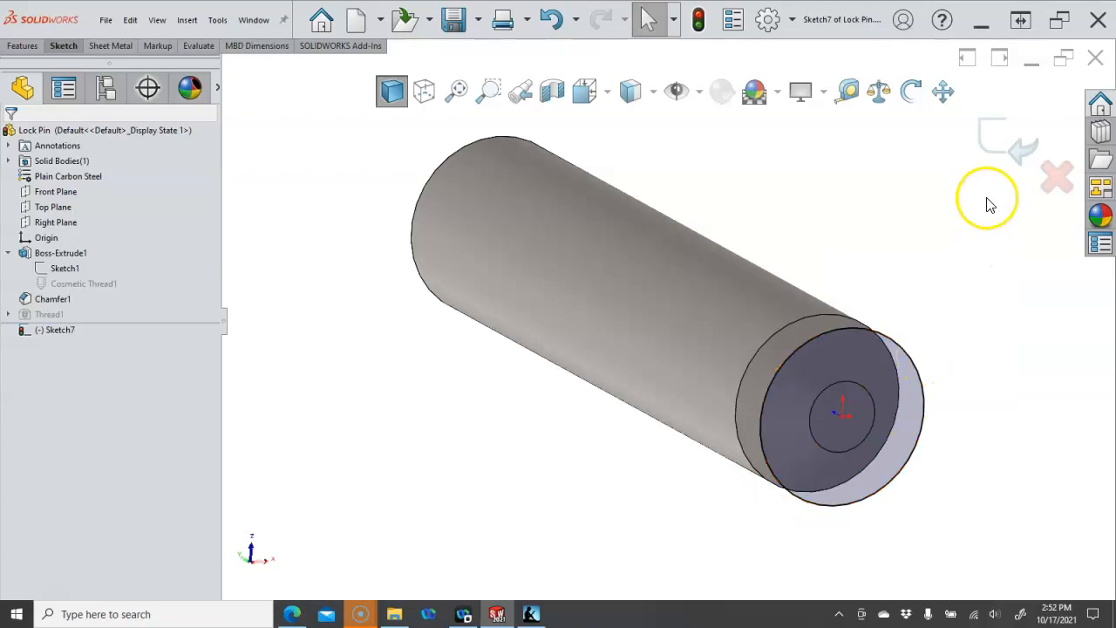
left_click(1000, 150)
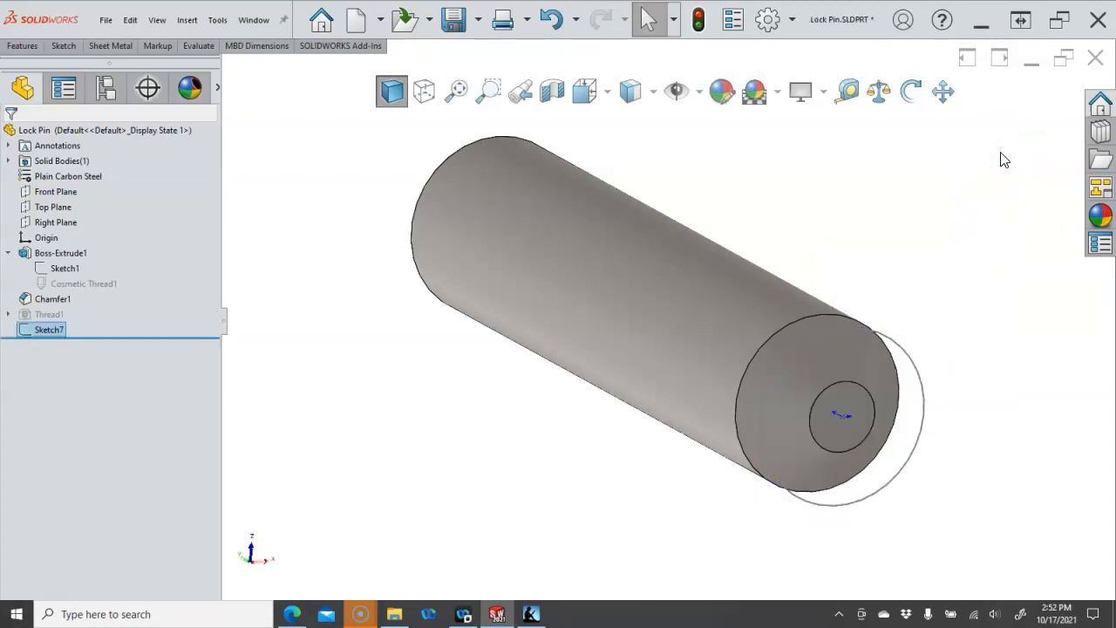
- Start a helix from the sketch circle at the pin's chamfered end, reversed to run along the pin, with a constant pitch of 1.25 mm
middle_click_drag(981, 168, 974, 232)
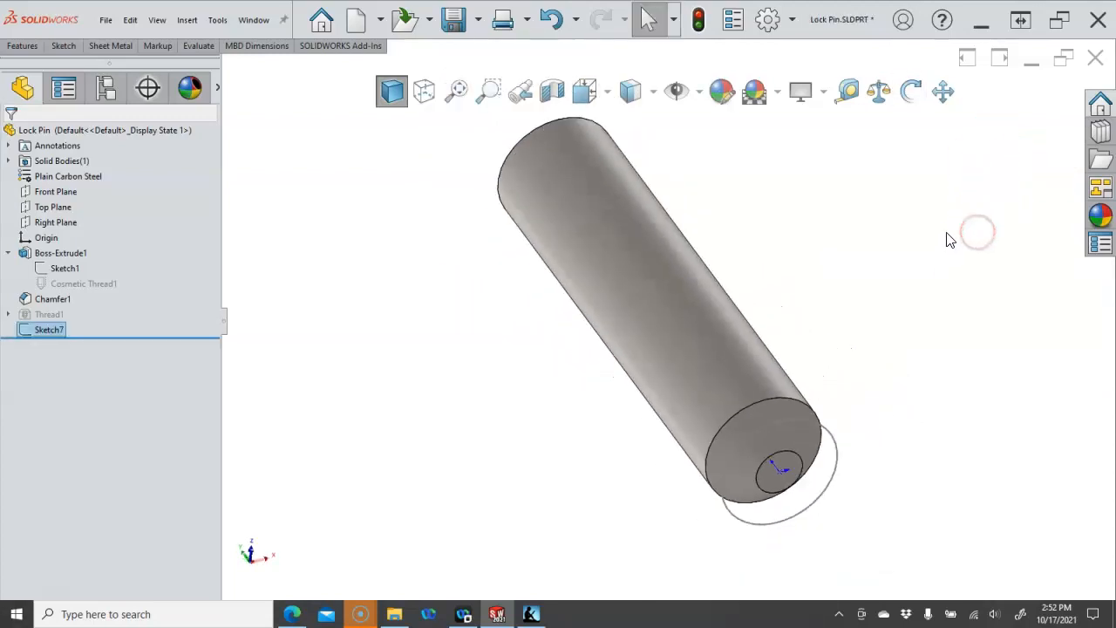
middle_click_drag(838, 275, 854, 274)
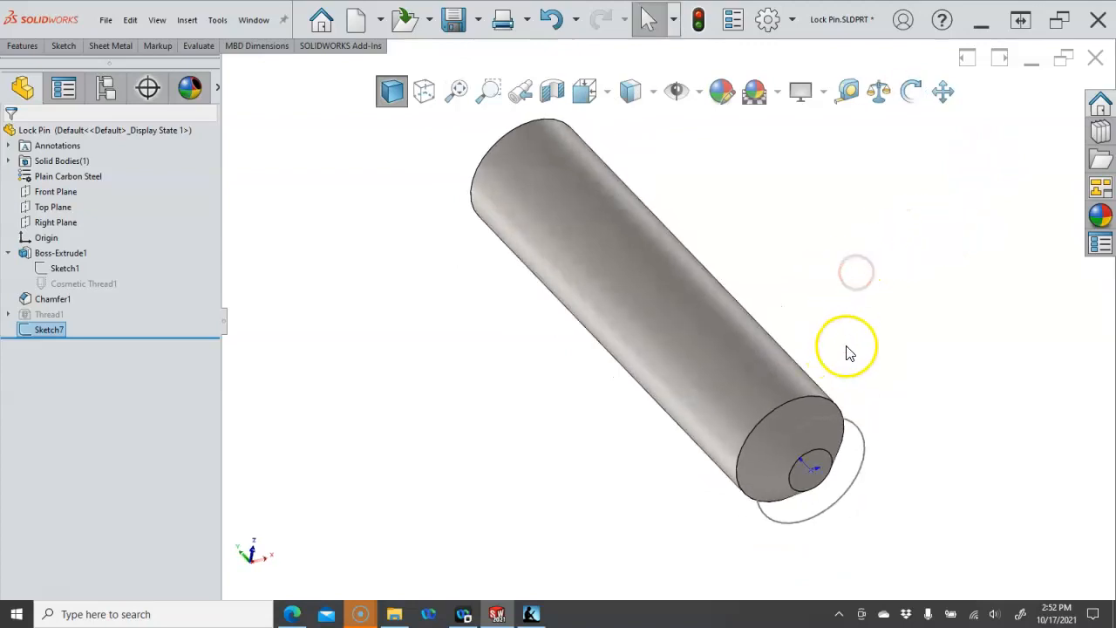
left_click(855, 424)
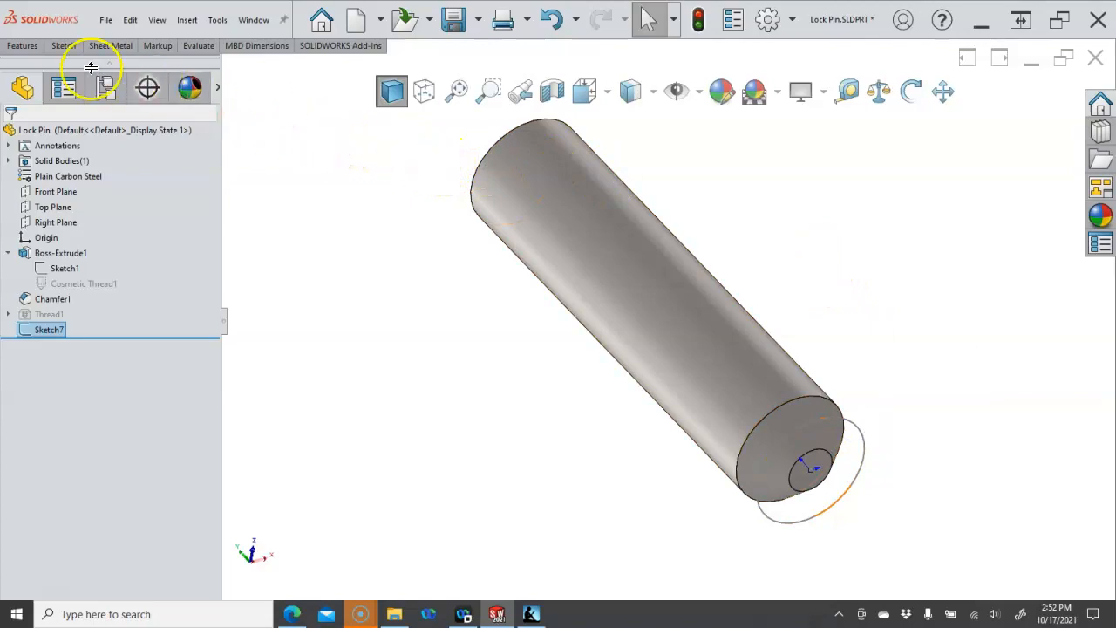
left_click(22, 45)
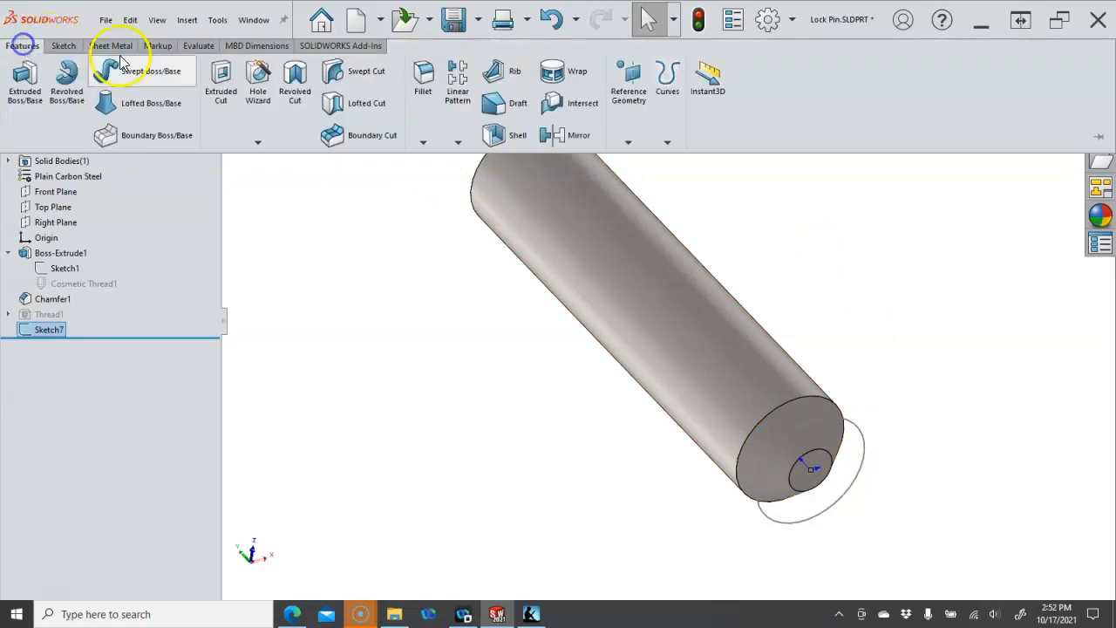
left_click(667, 142)
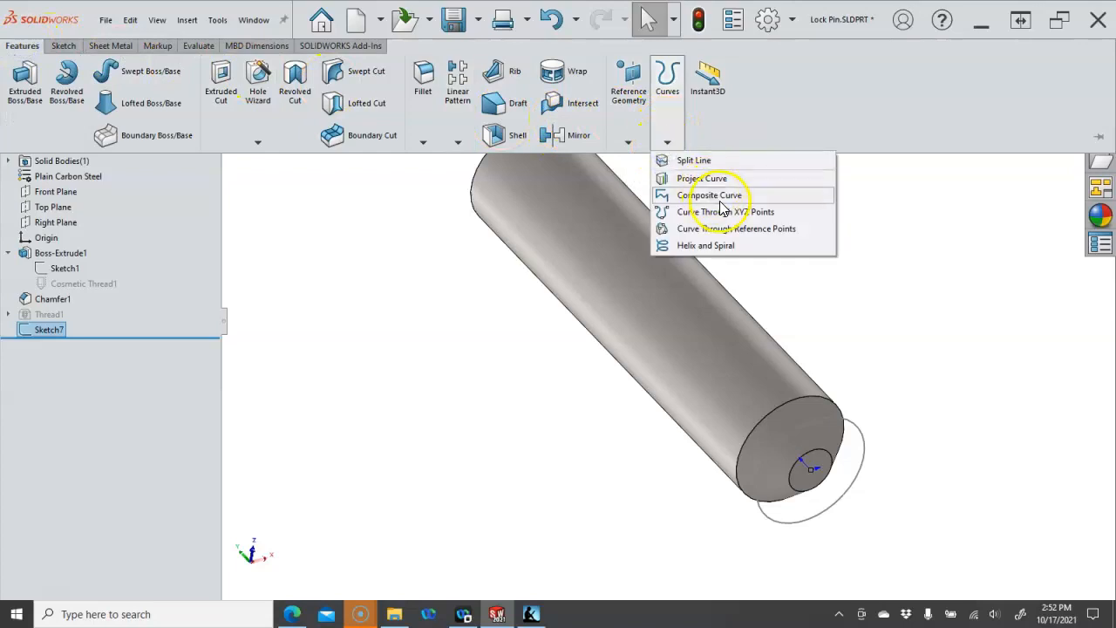
left_click(710, 245)
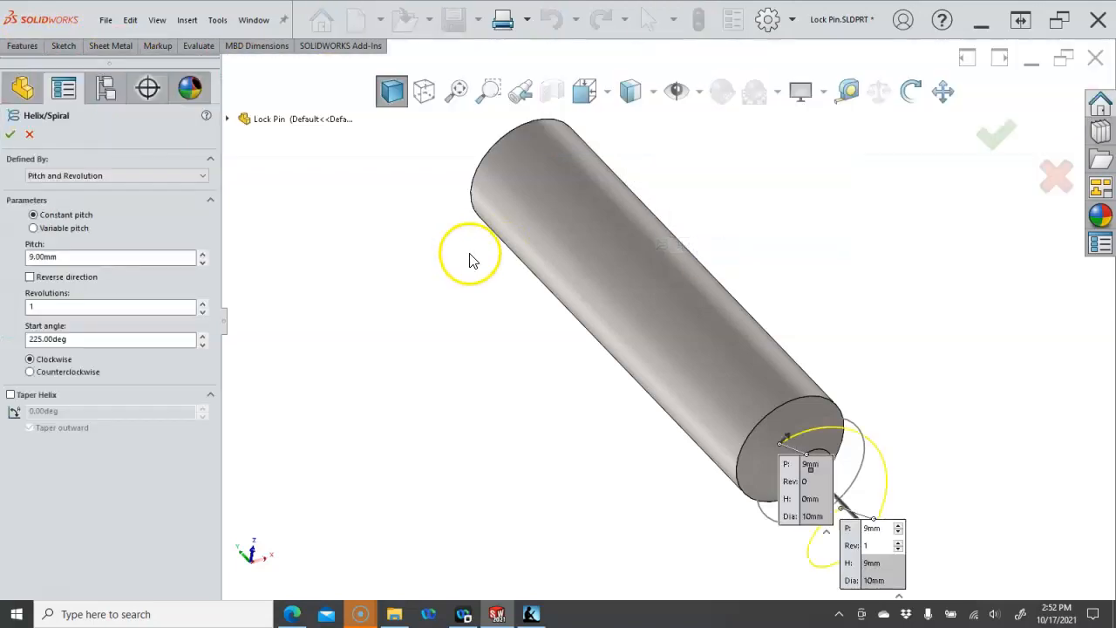
left_click(31, 277)
double_click(91, 257)
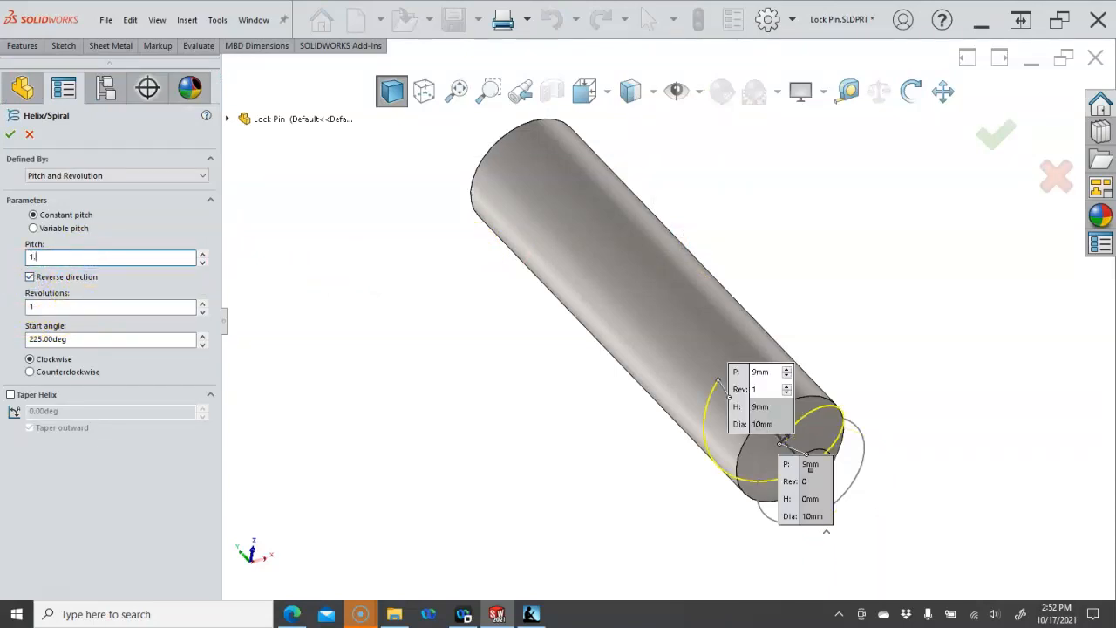
key("Tab")
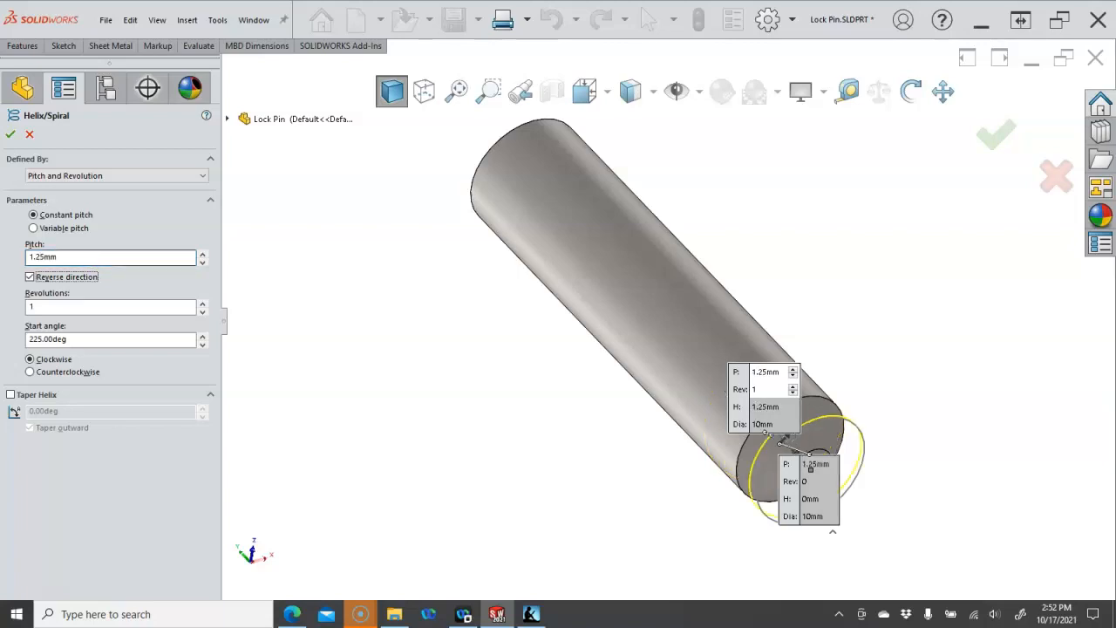
- Define the helix by Height and Pitch with a height of 15 mm and a start angle of 0°, and create it
left_click(82, 175)
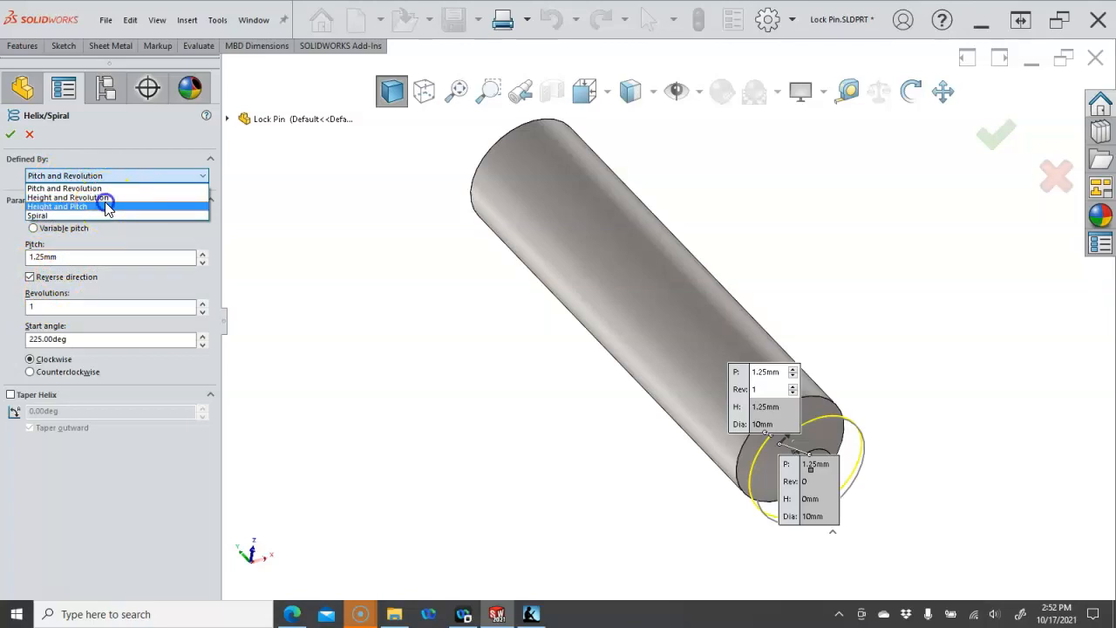
left_click(106, 206)
left_click(81, 261)
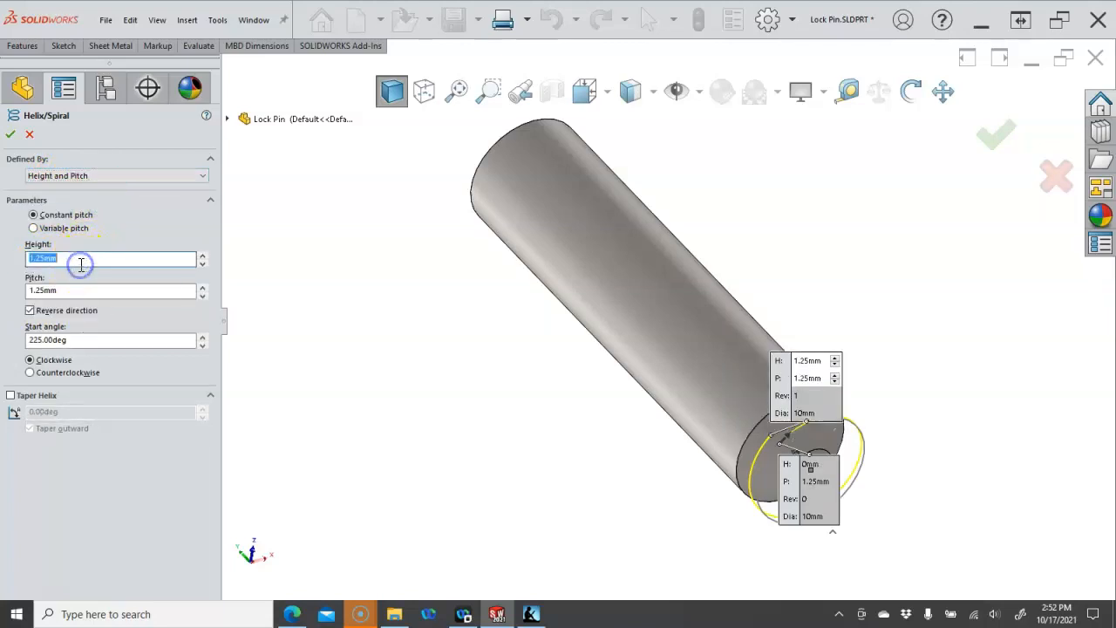
type("15")
key("Tab")
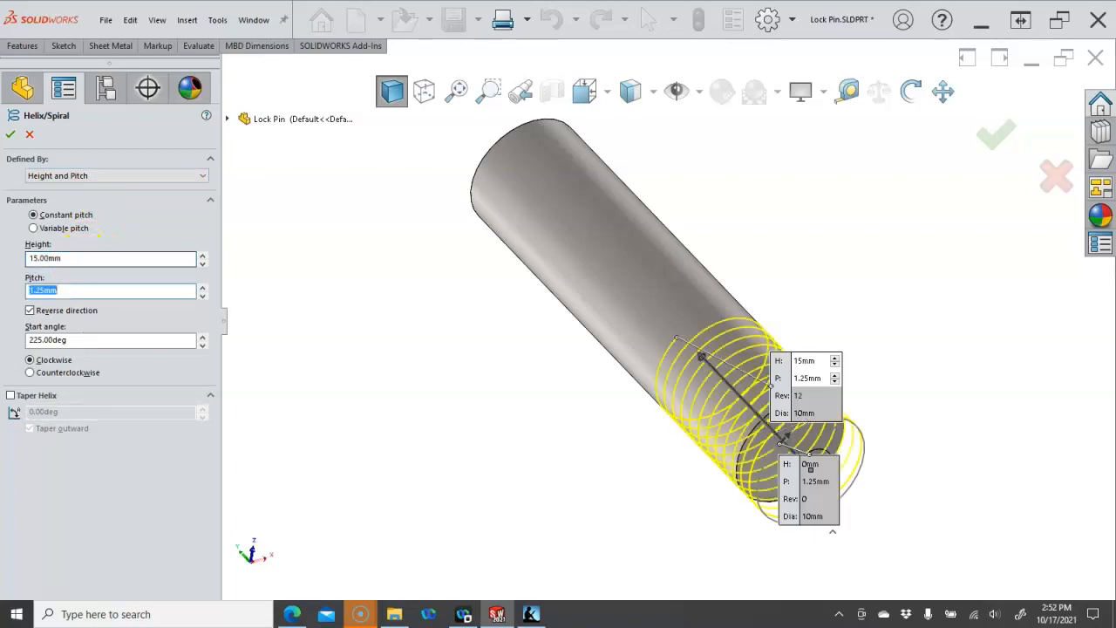
left_click(72, 340)
key("Tab")
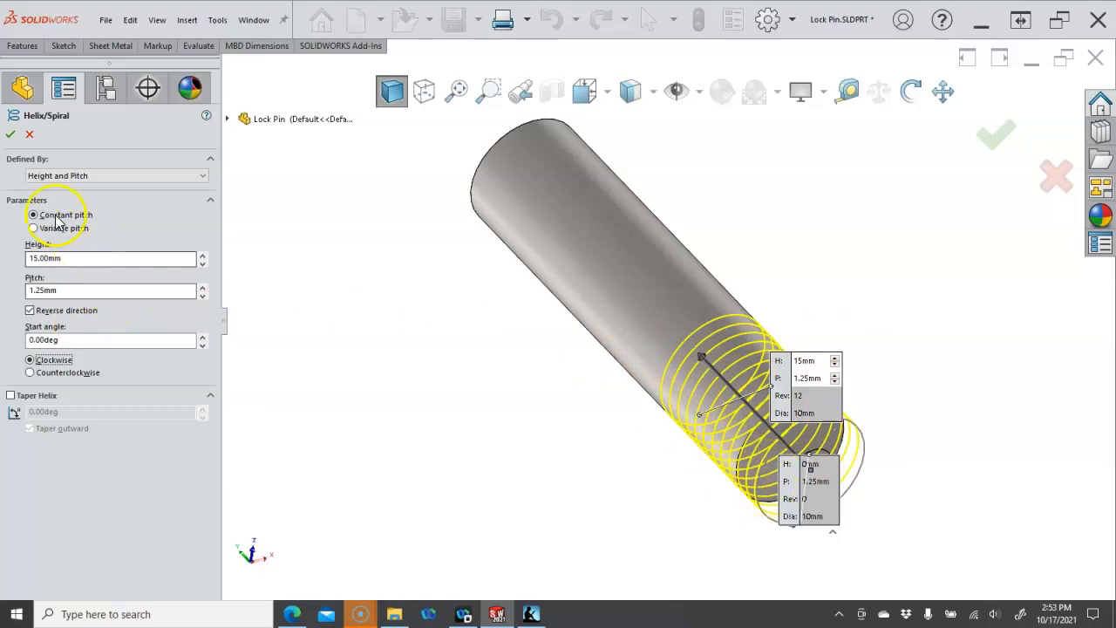
left_click(11, 134)
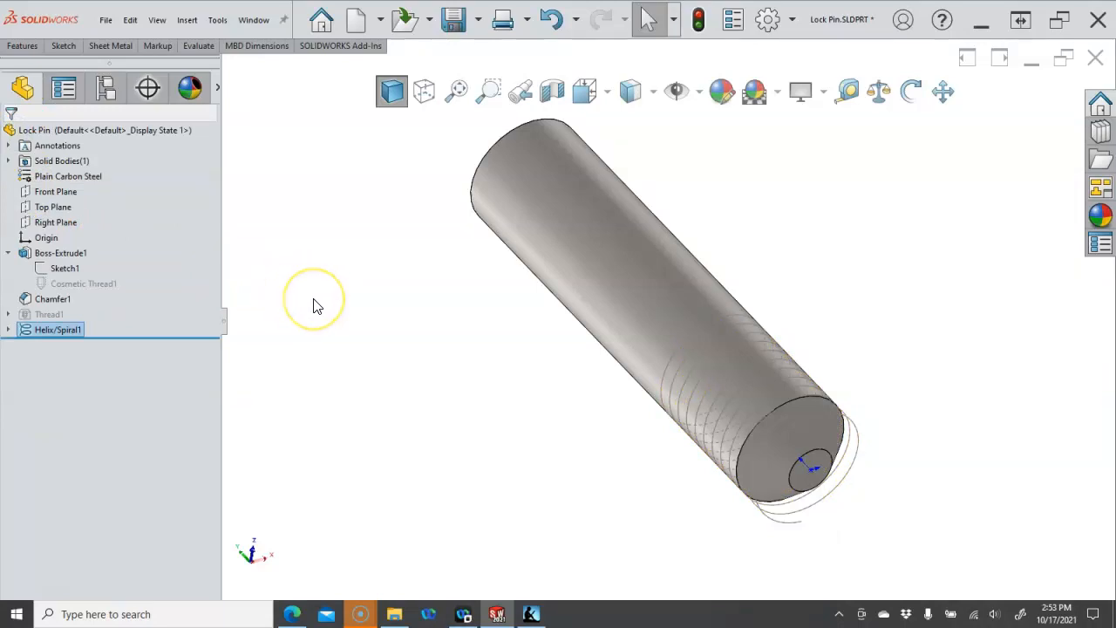
- Start a new sketch on the Right Plane for the thread profile
key("ctrl+1")
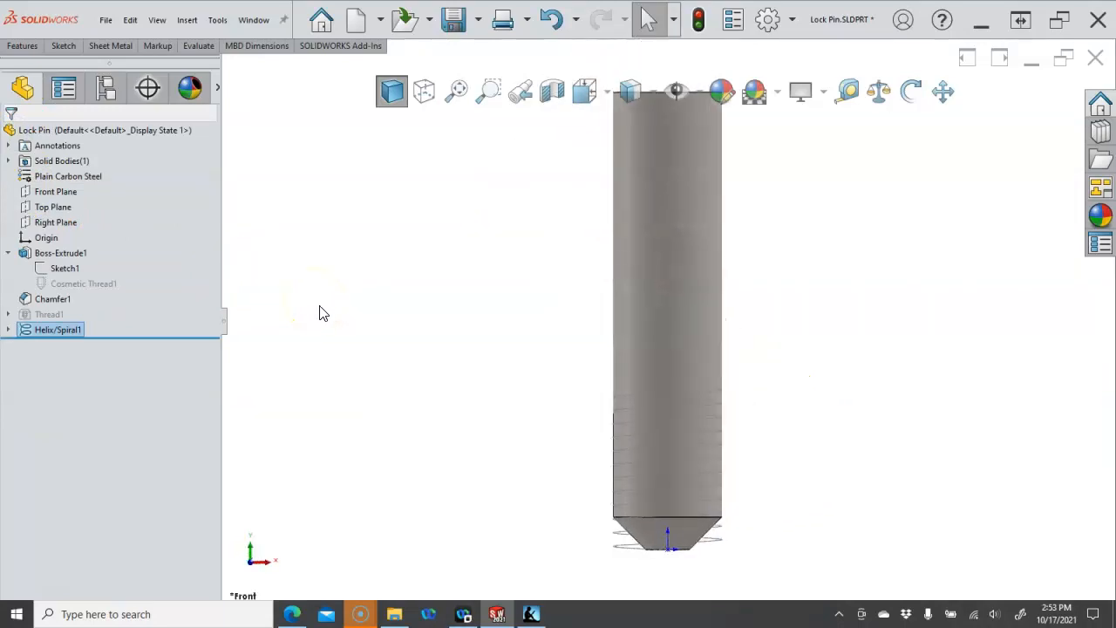
key("ctrl+3")
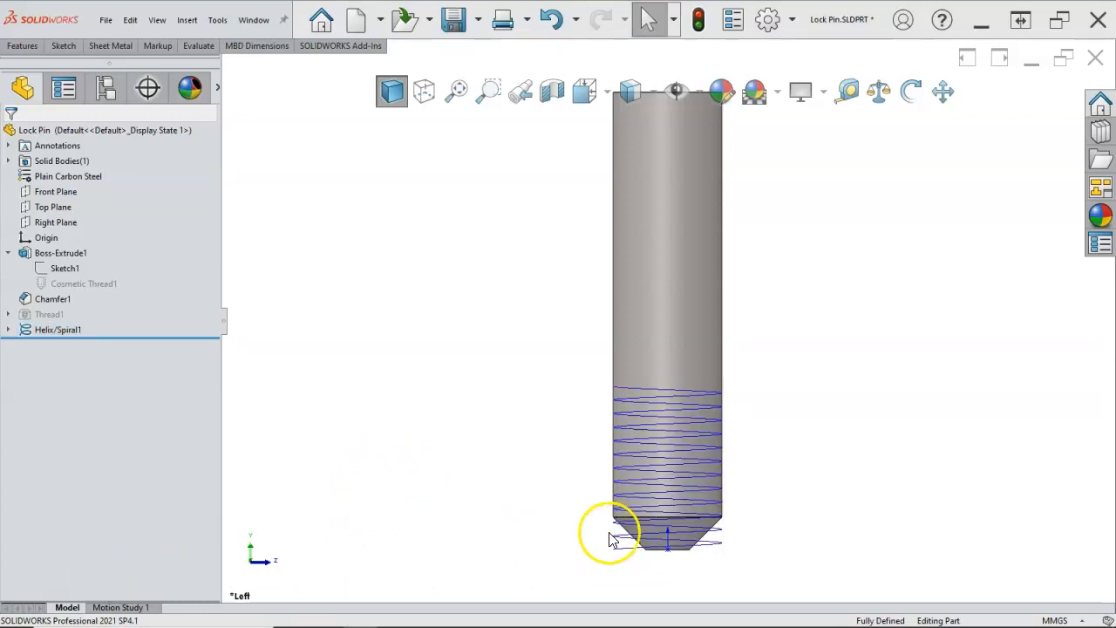
scroll(615, 541, "down", 3)
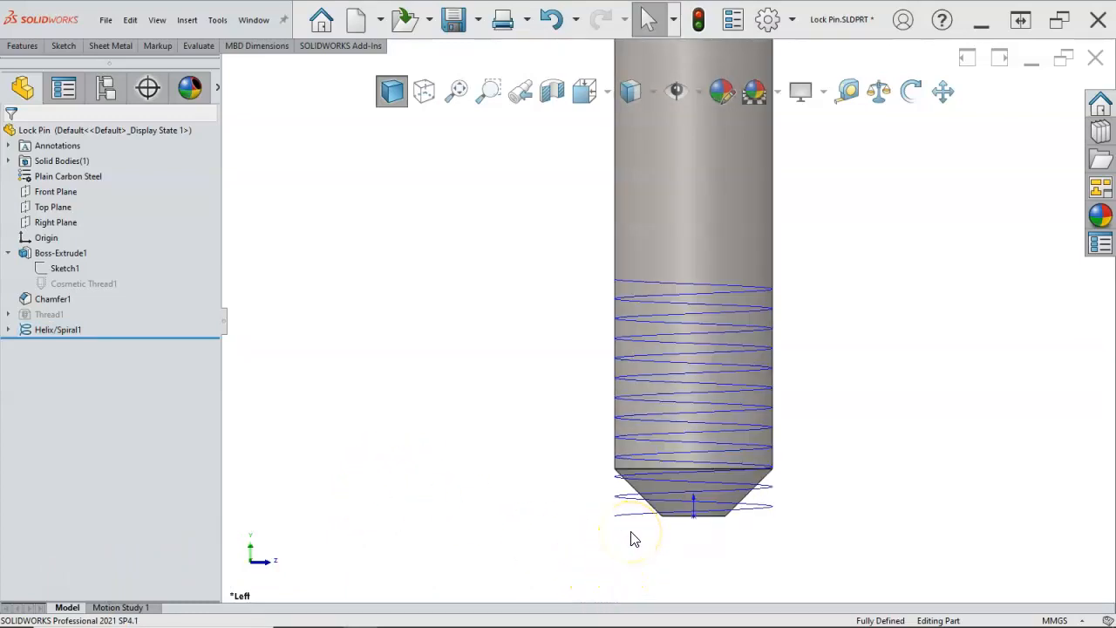
scroll(646, 541, "down", 2)
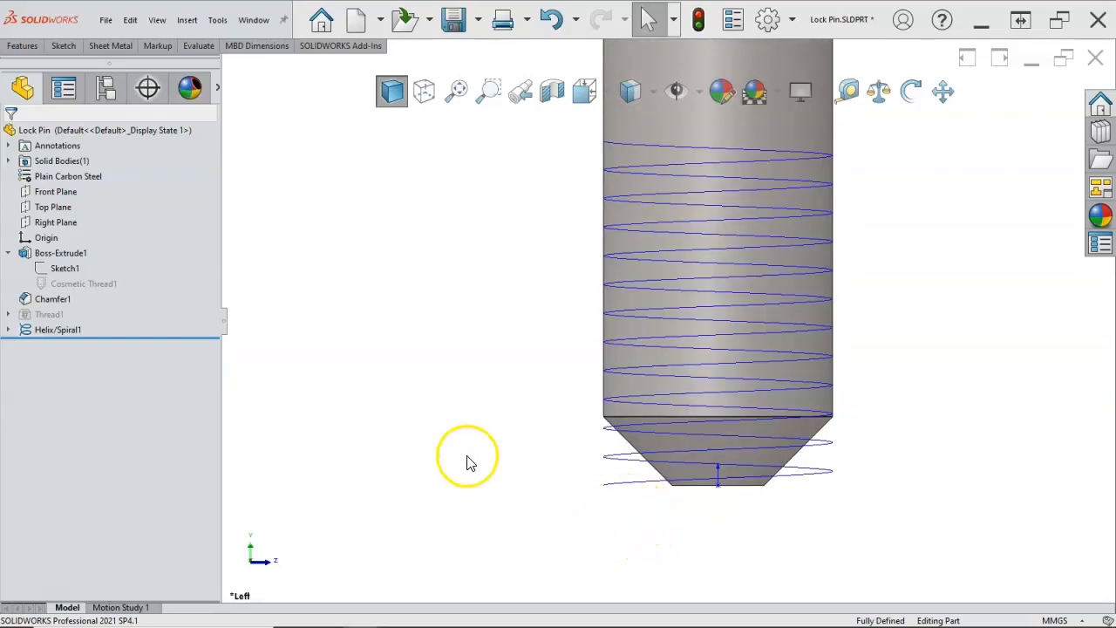
left_click(43, 226)
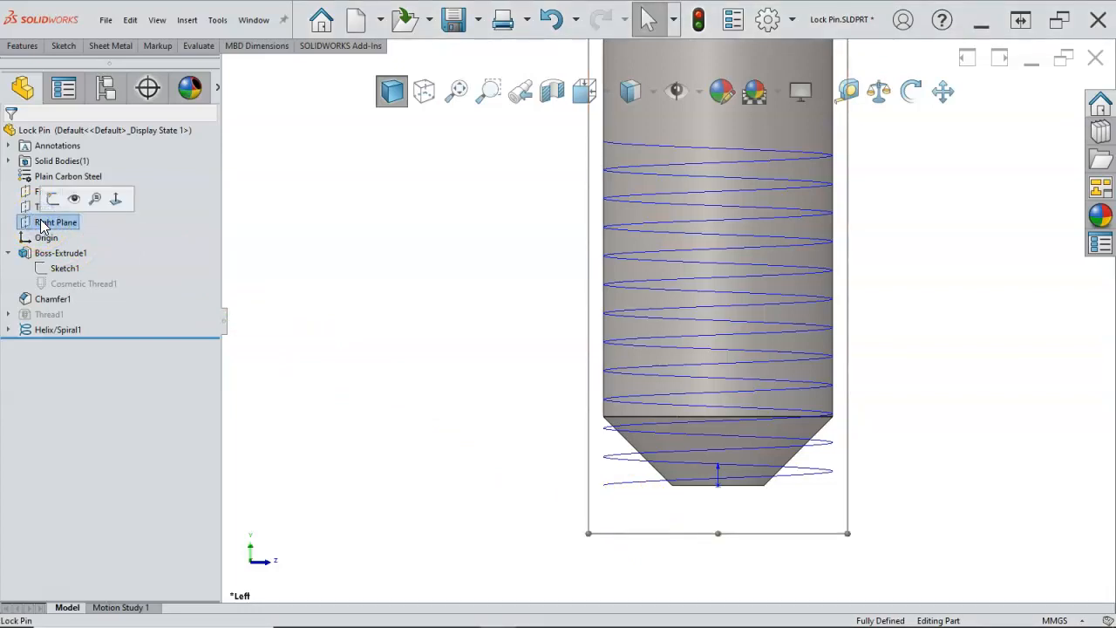
left_click(53, 199)
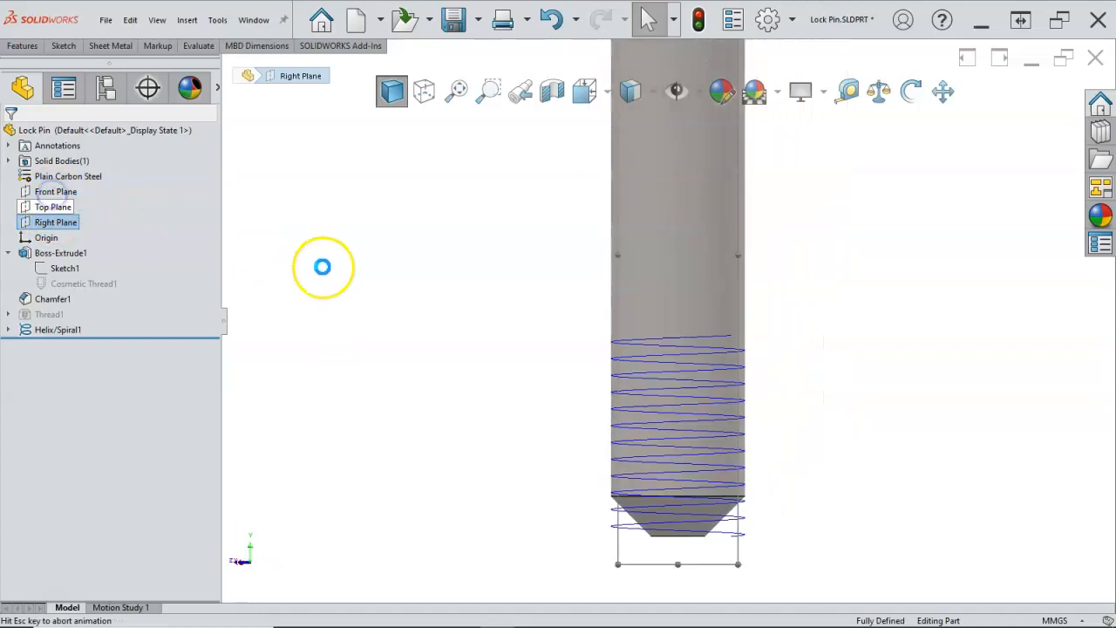
- Sketch a closed triangle just below the helix's start point, with a vertical outer side about 0.93 mm long and its apex towards the pin axis
scroll(671, 508, "down", 5)
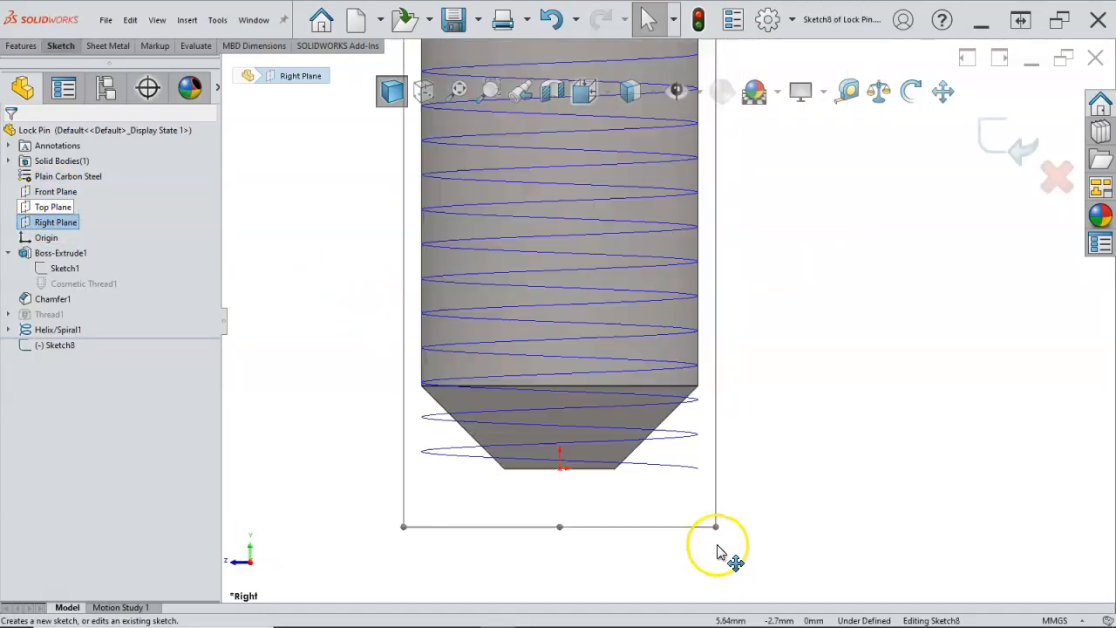
scroll(668, 458, "down", 3)
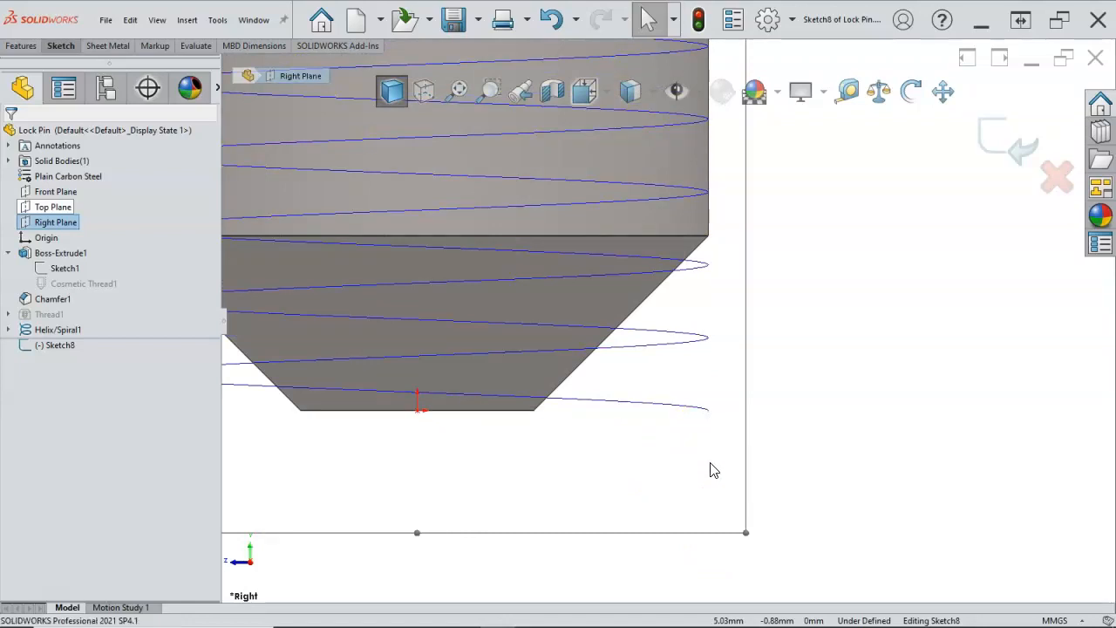
key("l")
left_click(717, 422)
left_click(718, 467)
left_click(670, 445)
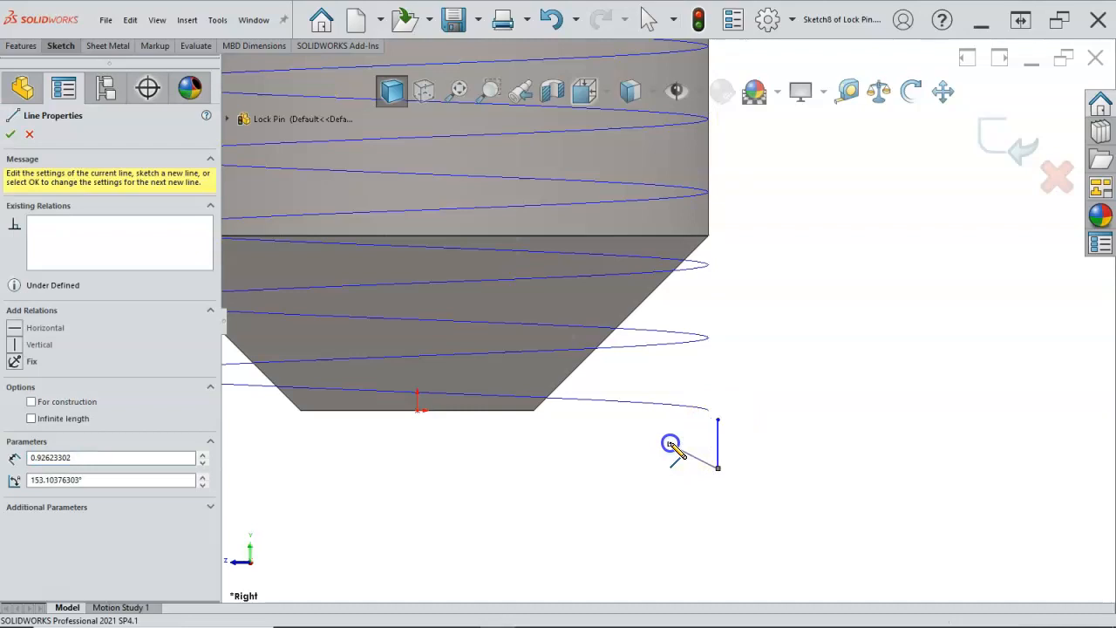
left_click(718, 422)
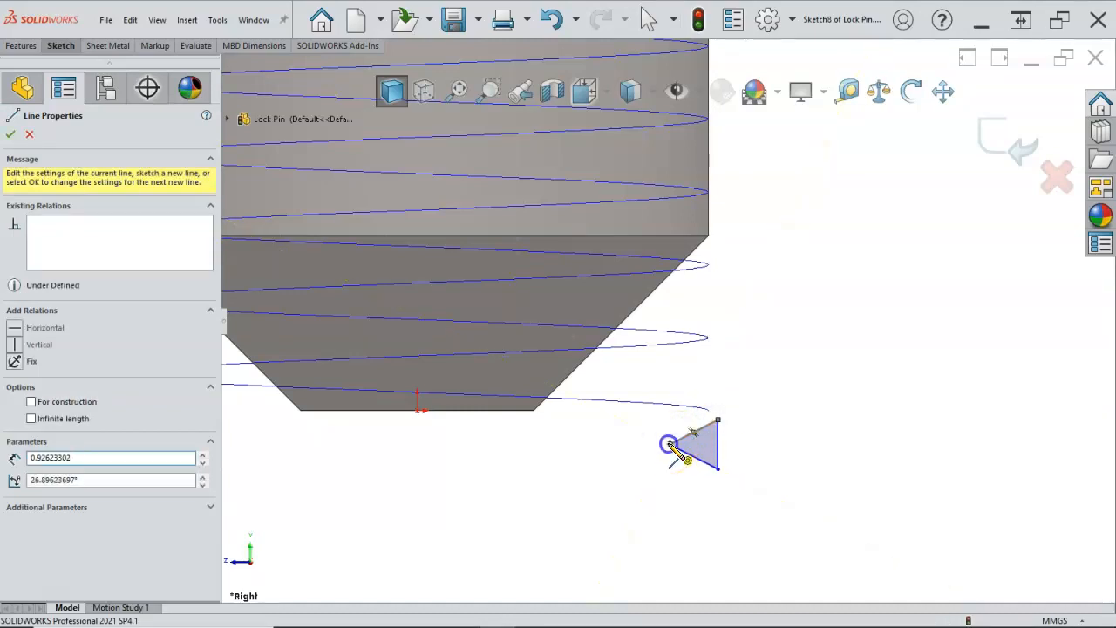
- Add a horizontal line about 0.83 mm long from the triangle's apex to the midpoint of its vertical side and make it construction geometry
left_click(670, 444)
left_click(718, 443)
right_click(767, 418)
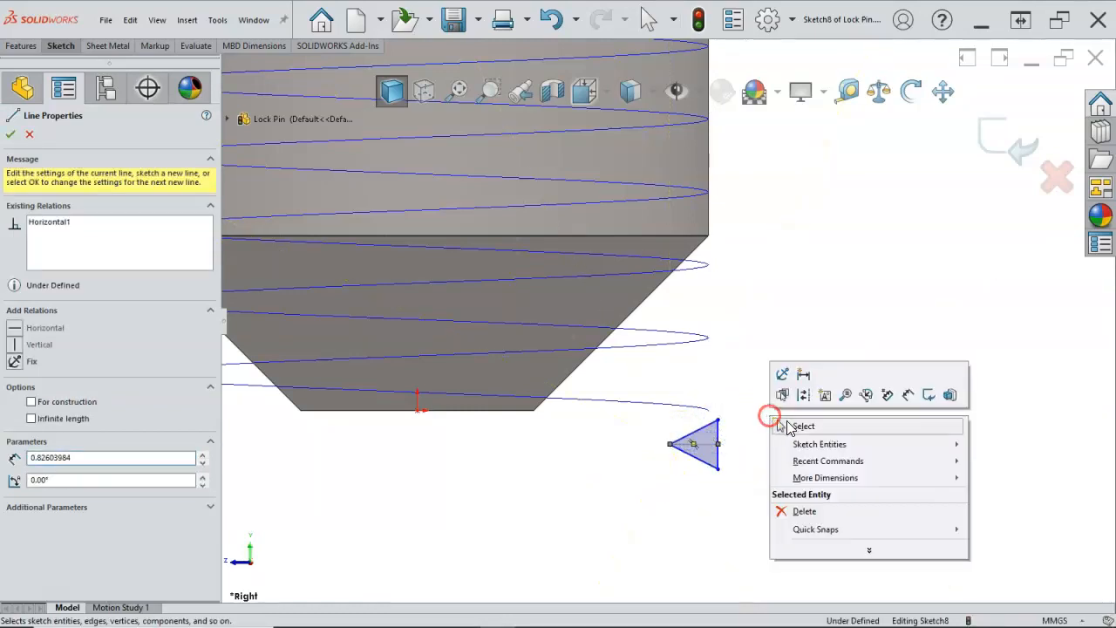
left_click(789, 425)
scroll(668, 428, "down", 3)
left_click(656, 419)
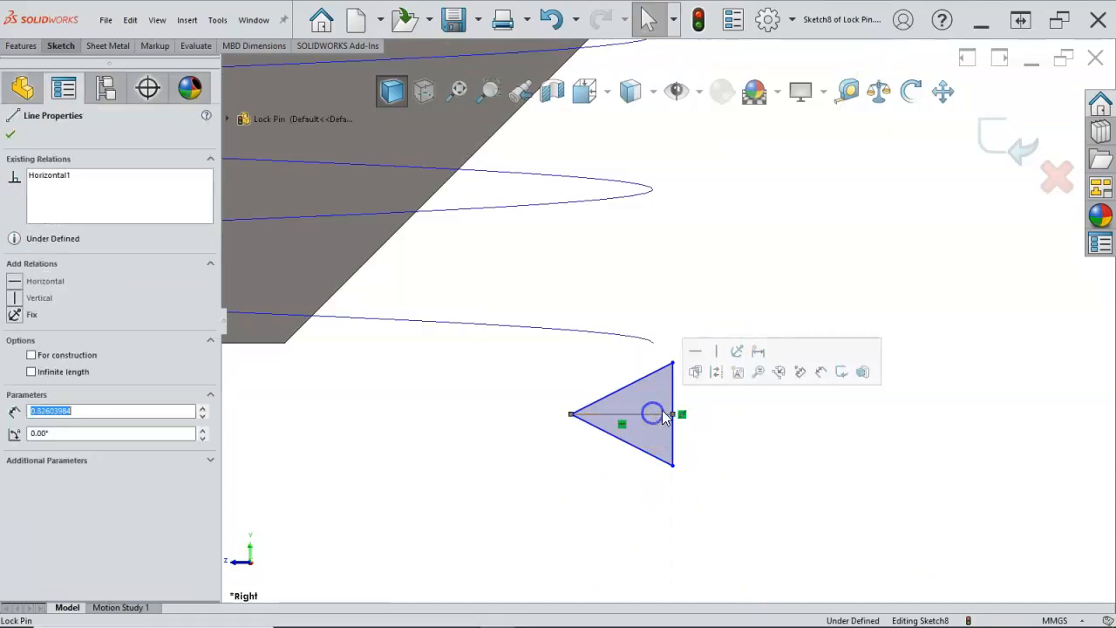
left_click(718, 372)
left_click(716, 392)
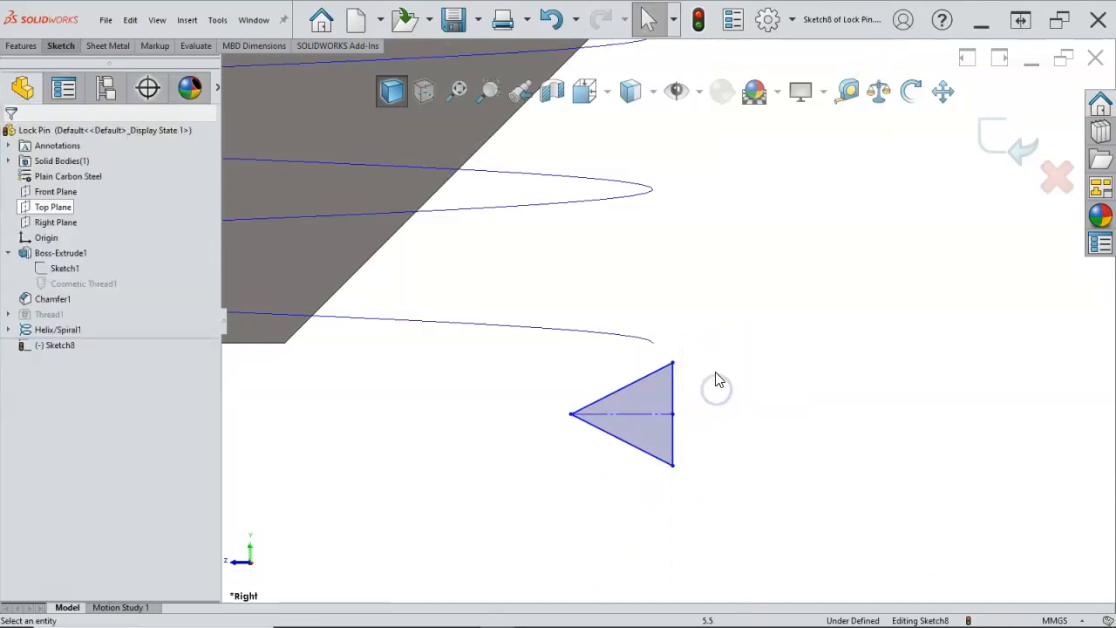
- Dimension the angle between the triangle's two slanted sides at 60°
right_click(757, 413)
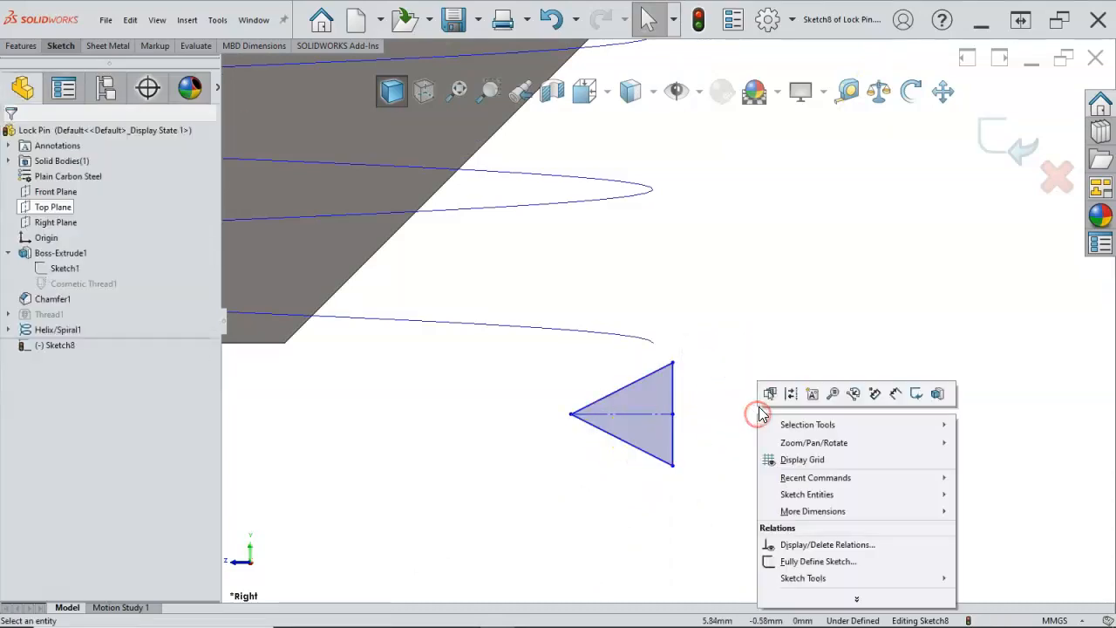
left_click(895, 393)
left_click(621, 388)
left_click(621, 386)
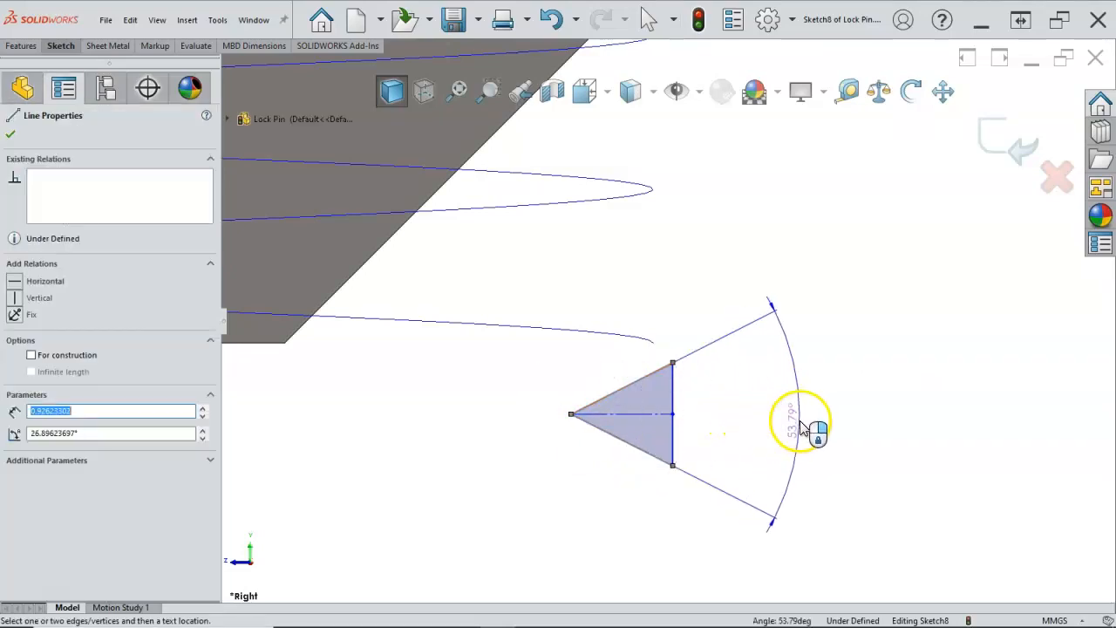
left_click(830, 448)
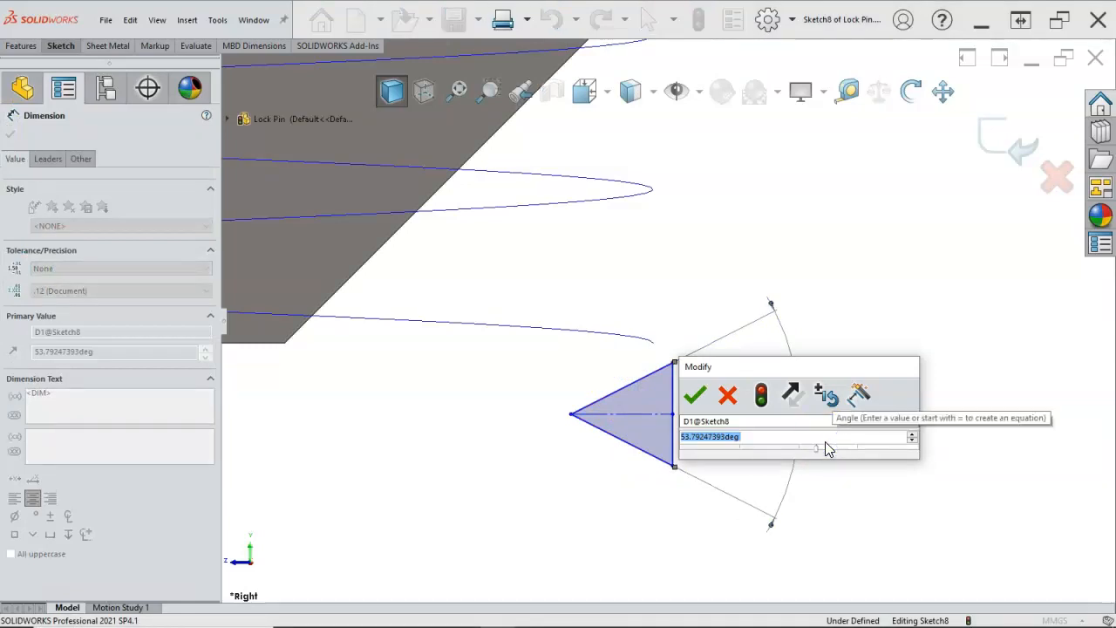
type("60")
key("Return")
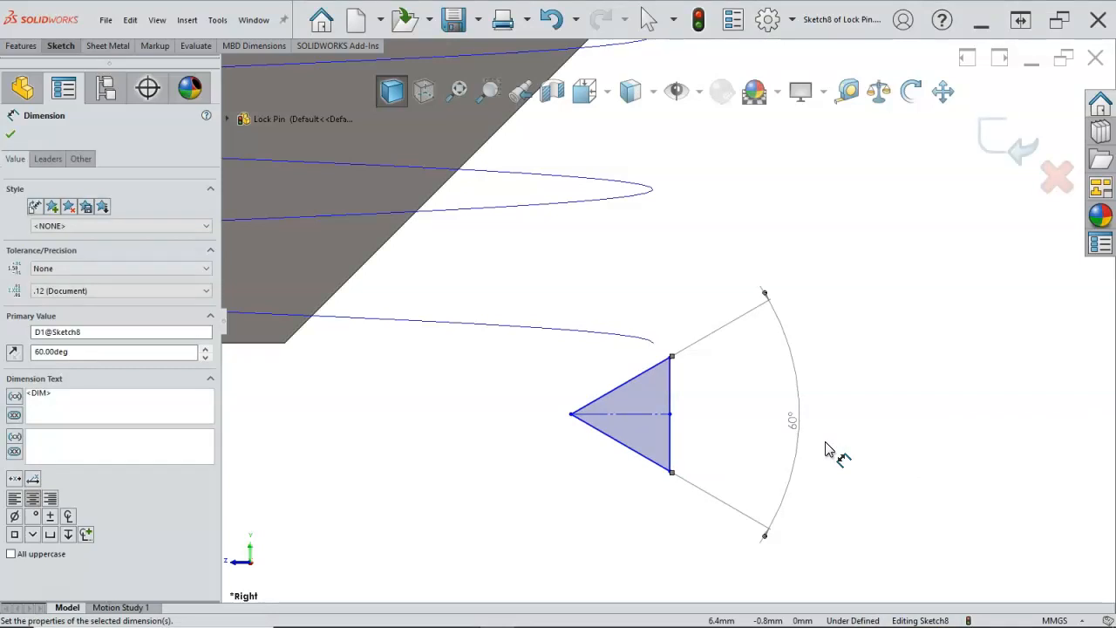
right_click(721, 297)
left_click(751, 342)
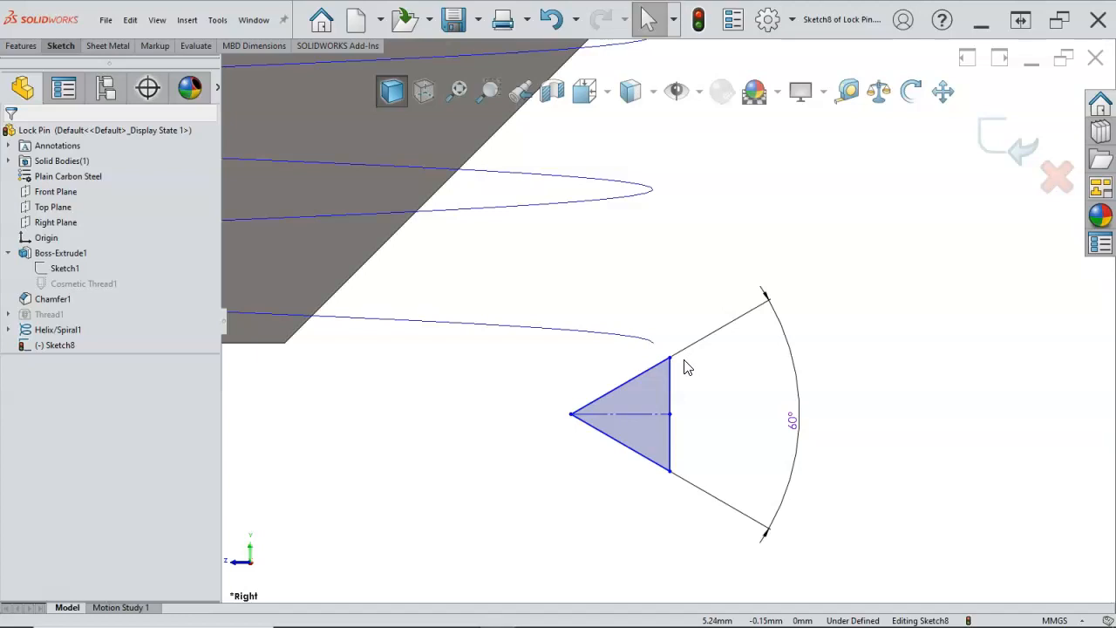
- Dimension the triangle's vertical side at 1.25 mm
right_click(685, 370)
left_click(830, 345)
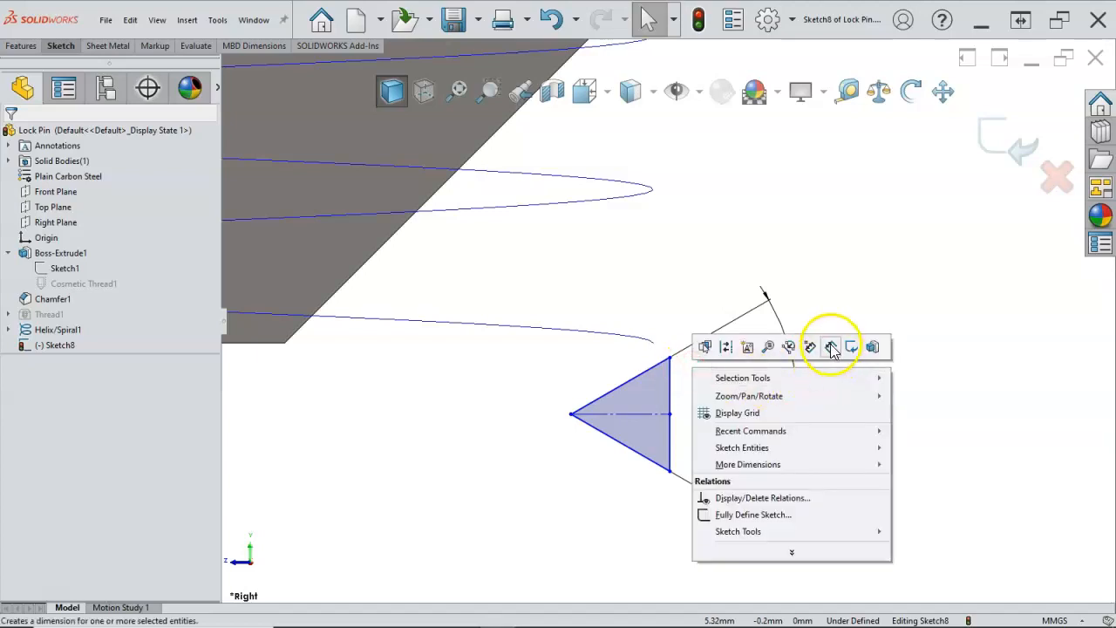
left_click(670, 399)
left_click(863, 431)
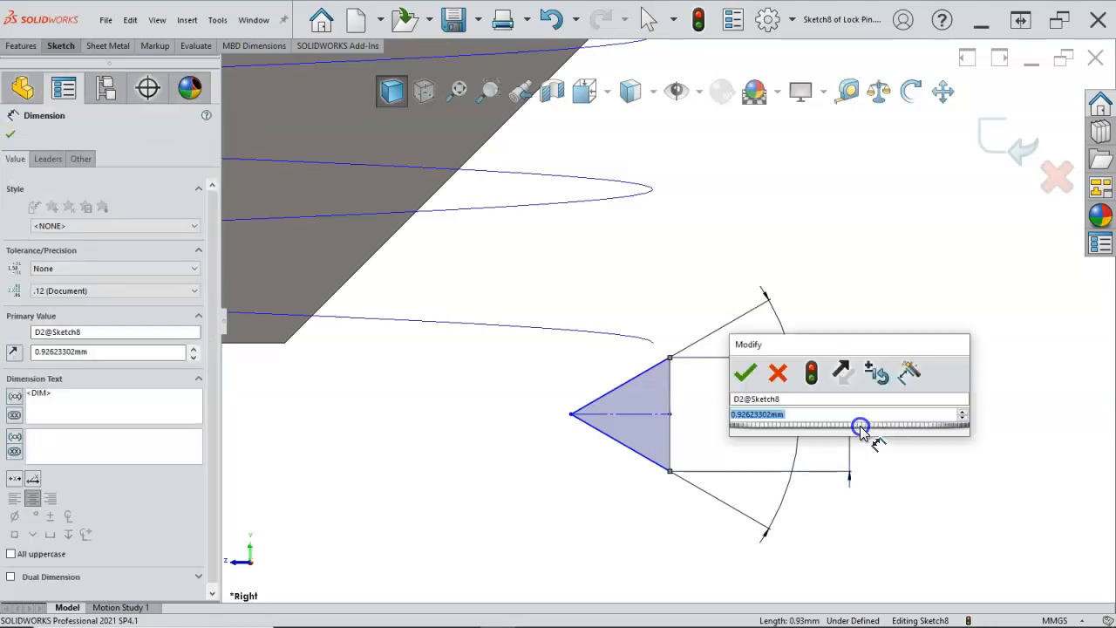
type("1.25")
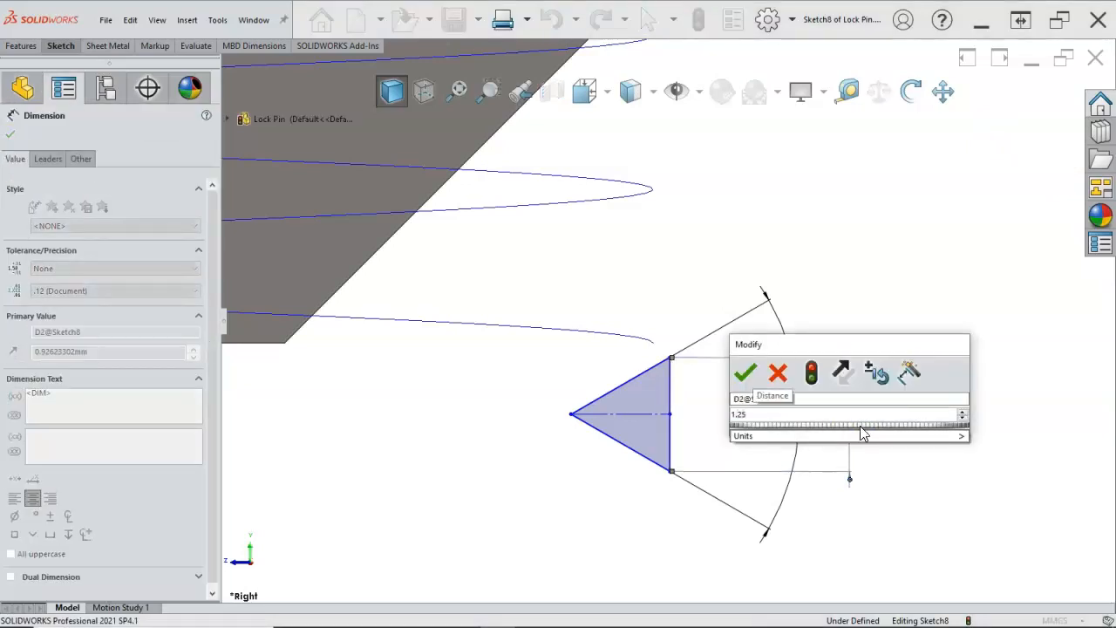
key("Return")
left_click(838, 409)
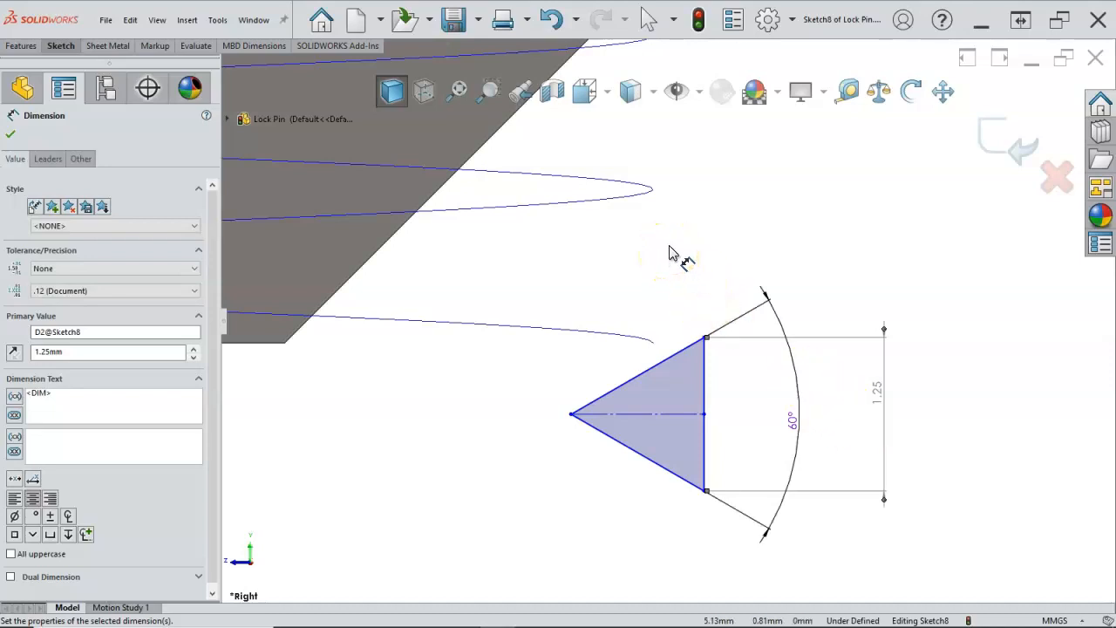
- Add a Pierce relation between the midpoint of the triangle's vertical side and the helix
right_click(759, 219)
left_click(804, 259)
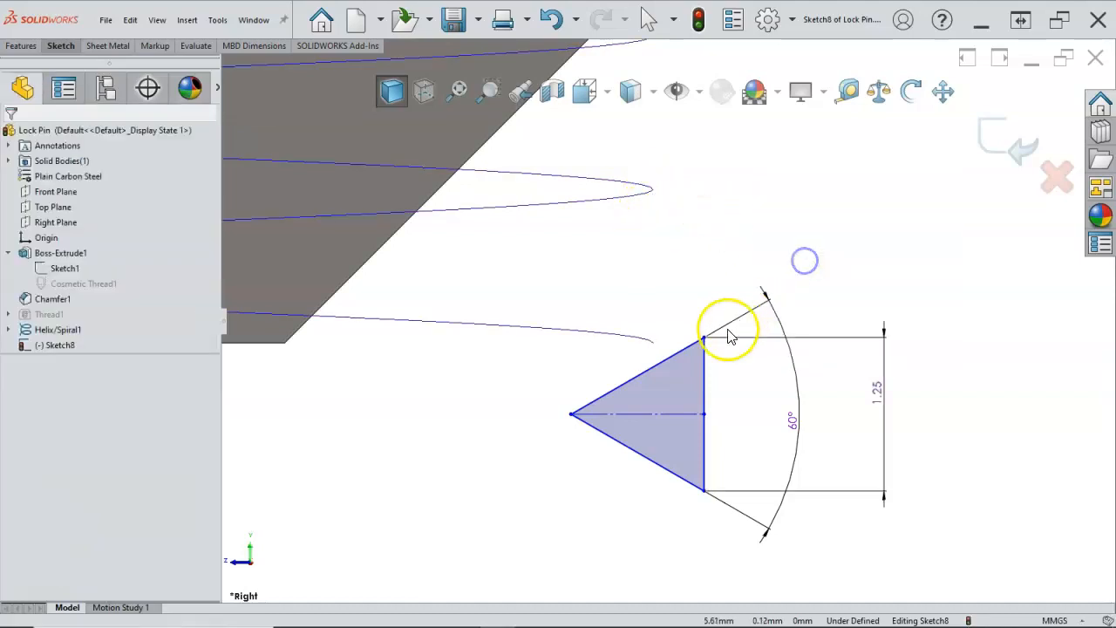
left_click(704, 338)
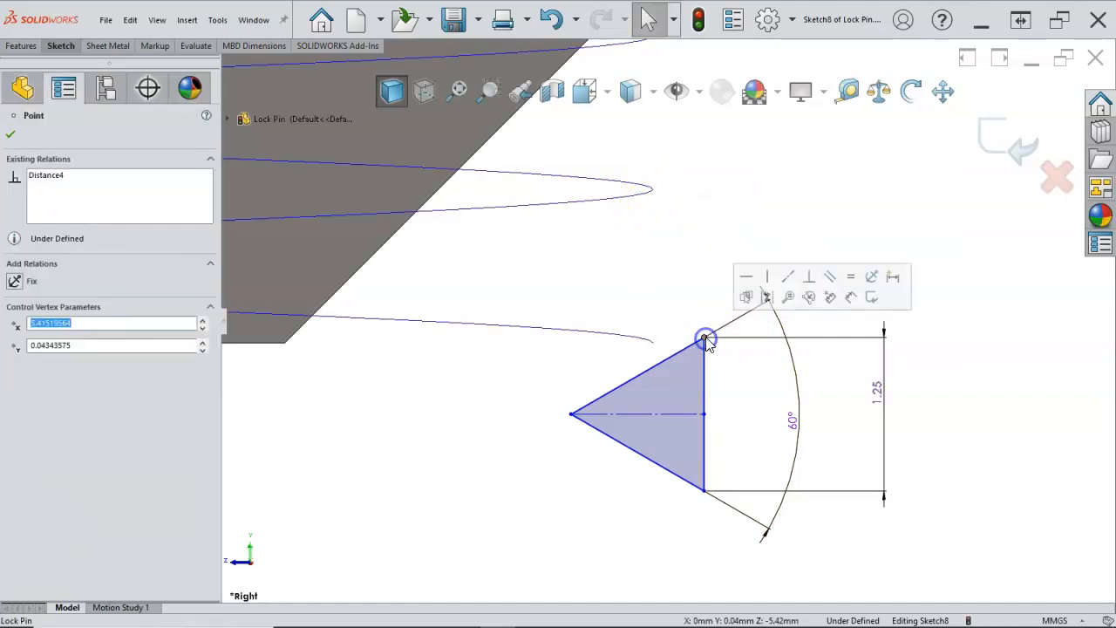
left_click(705, 417)
left_click(705, 491)
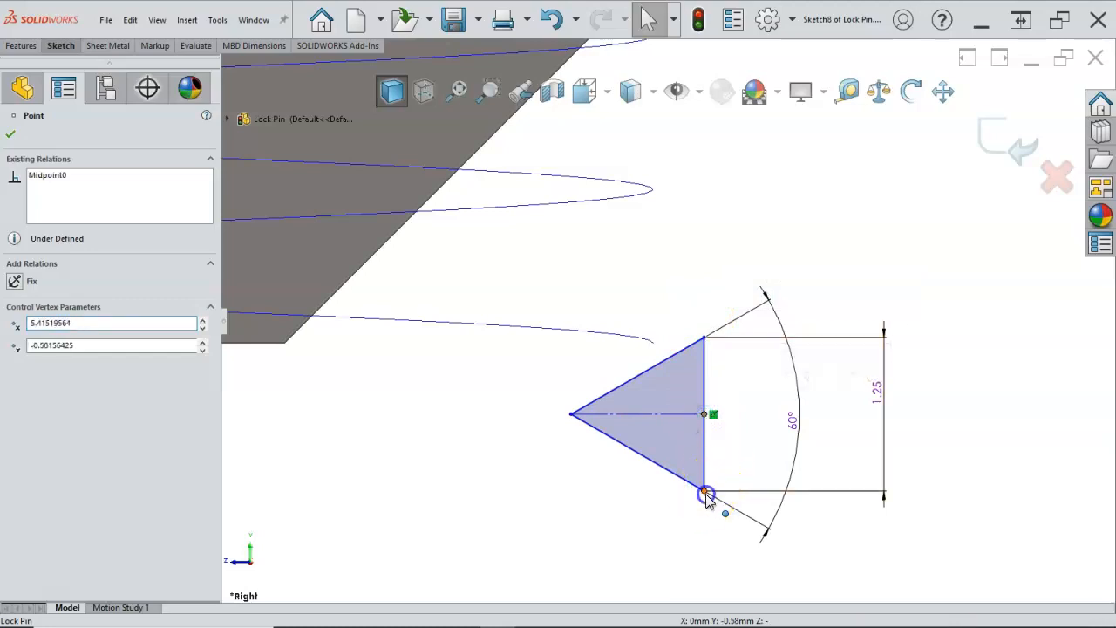
left_click(706, 413)
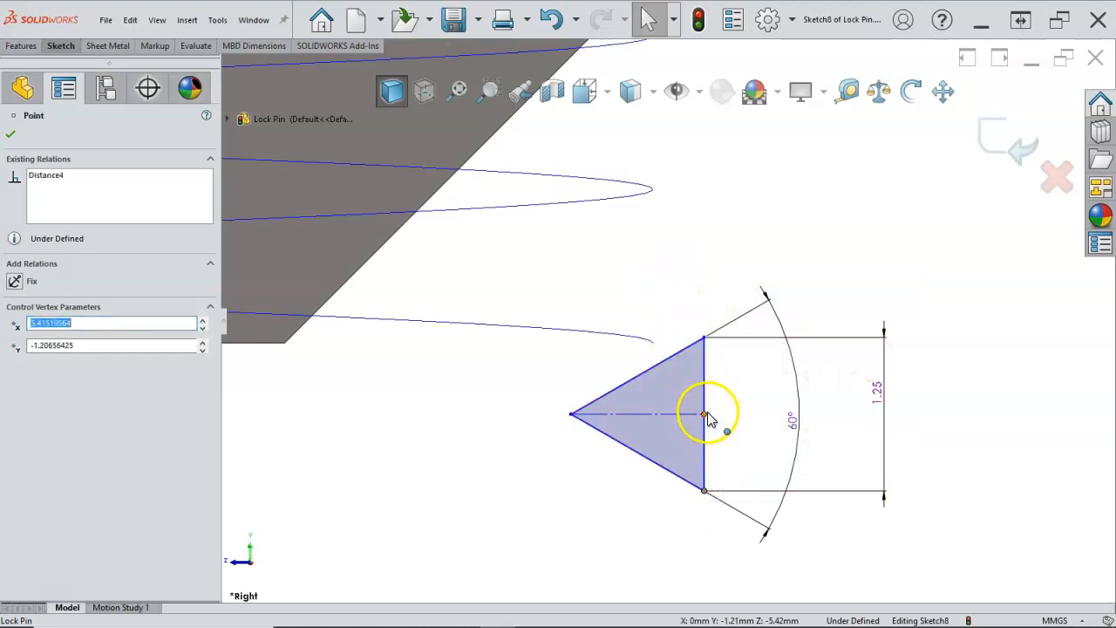
left_click(654, 343)
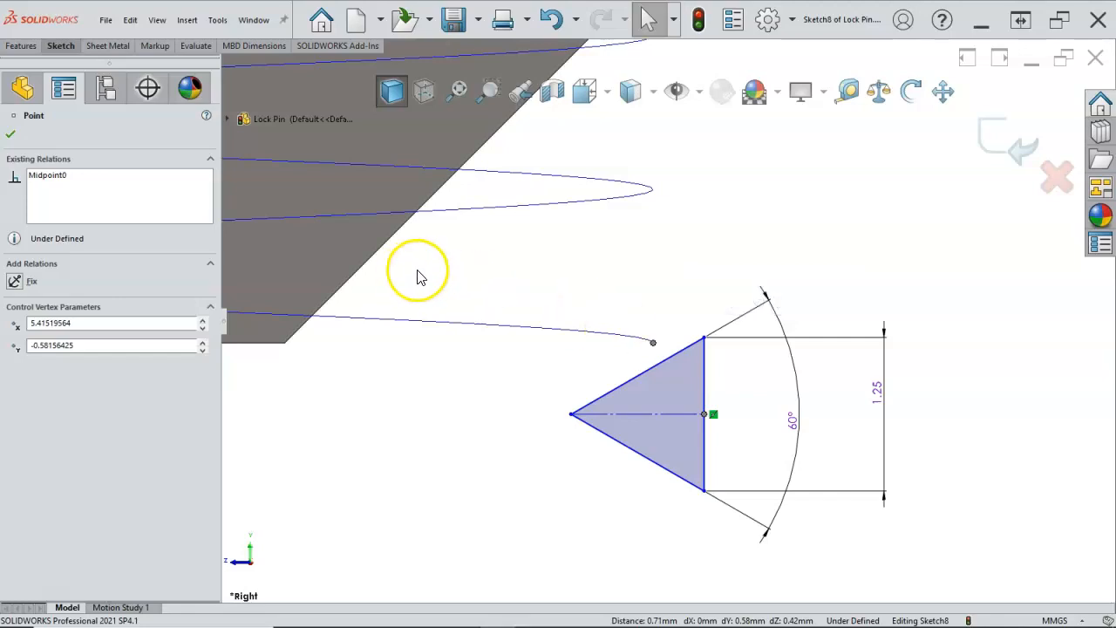
left_click(568, 349)
left_click(637, 338)
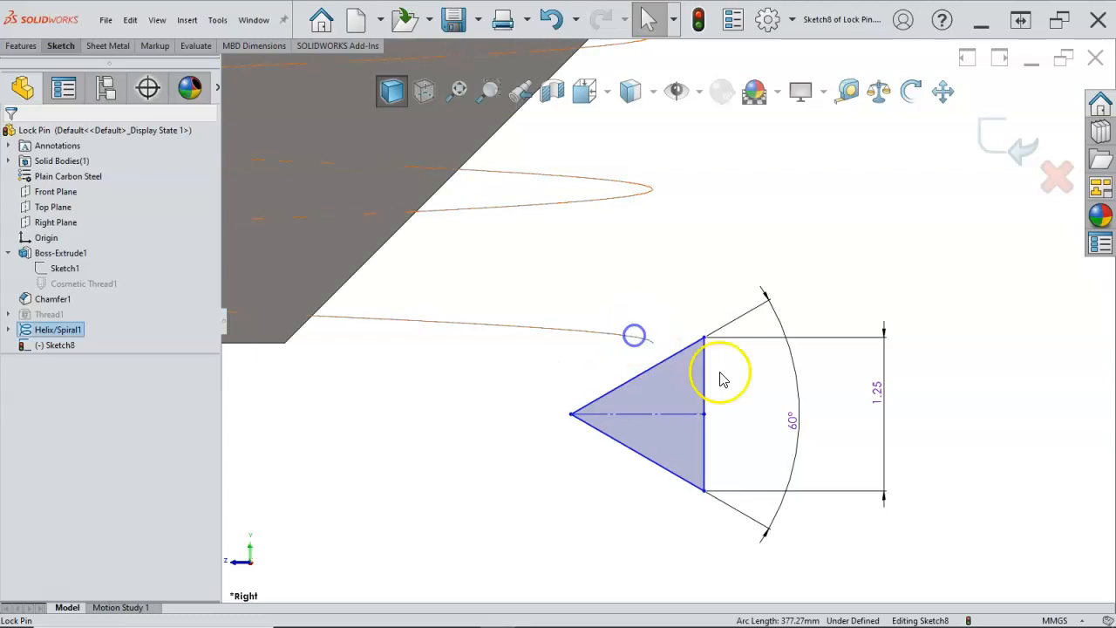
left_click(706, 416, "ctrl")
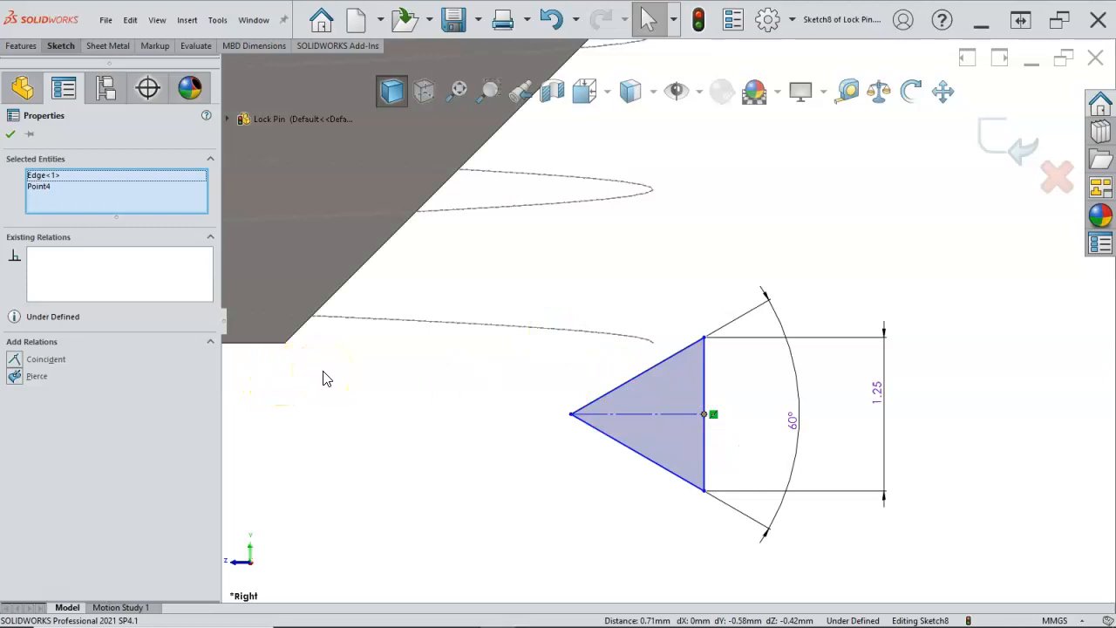
left_click(15, 377)
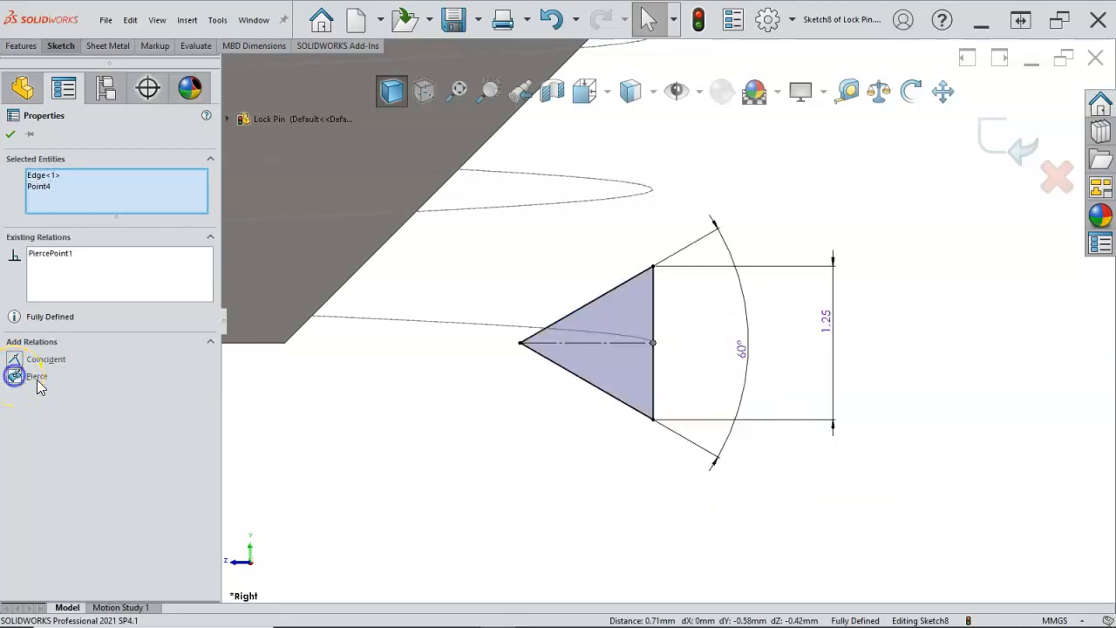
left_click(504, 369)
- Exit the triangular profile sketch and inspect its position at the helix's start
scroll(515, 370, "up", 3)
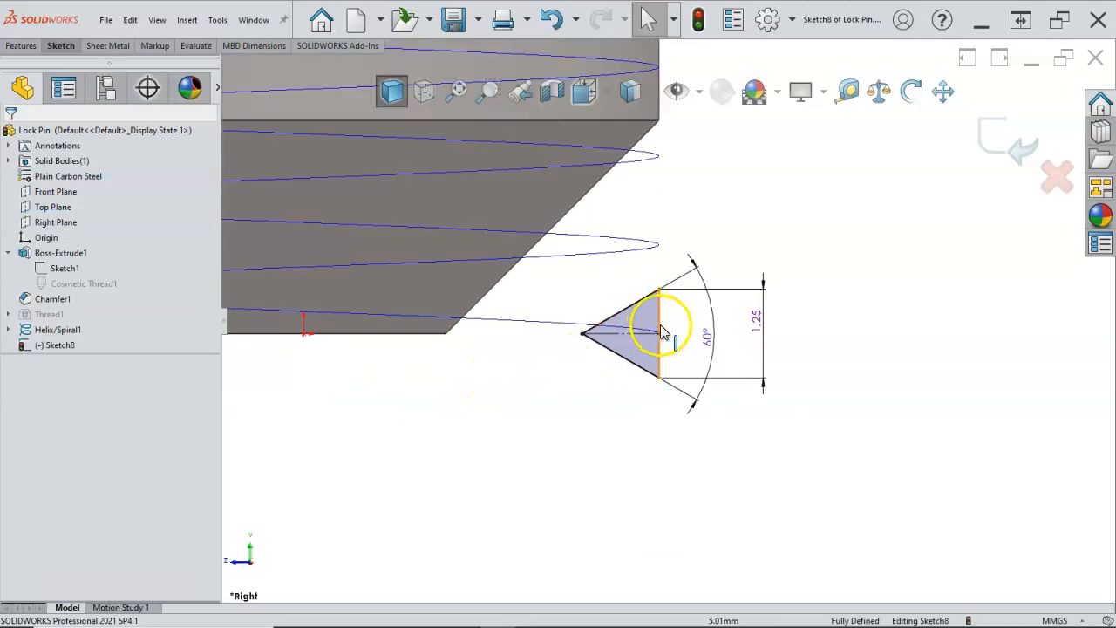
scroll(610, 329, "up", 3)
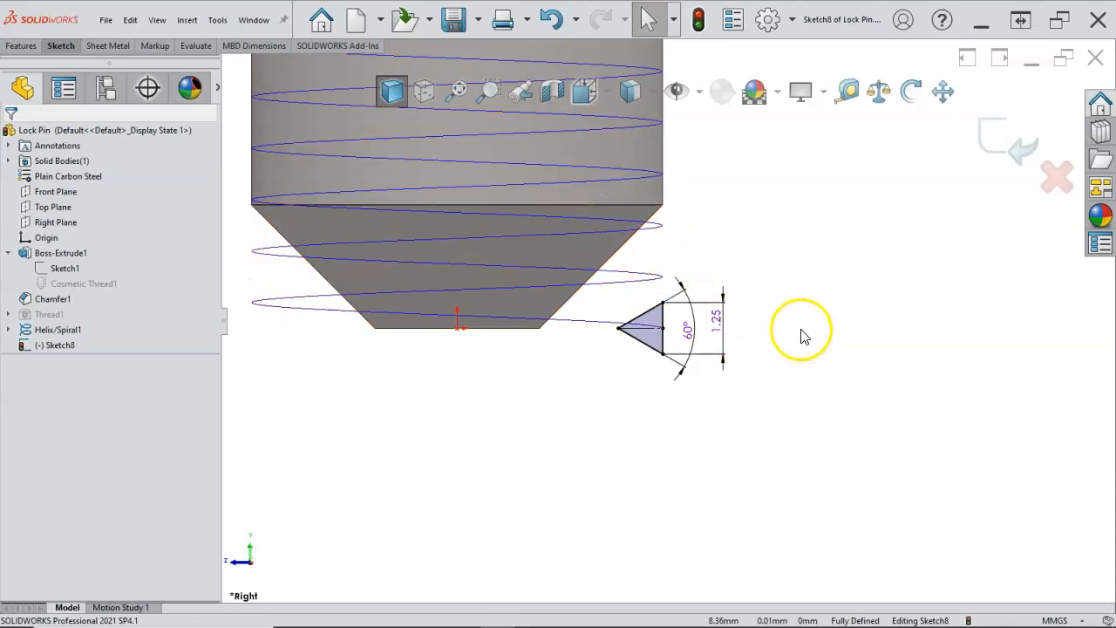
left_click(998, 145)
middle_click_drag(911, 205, 850, 250)
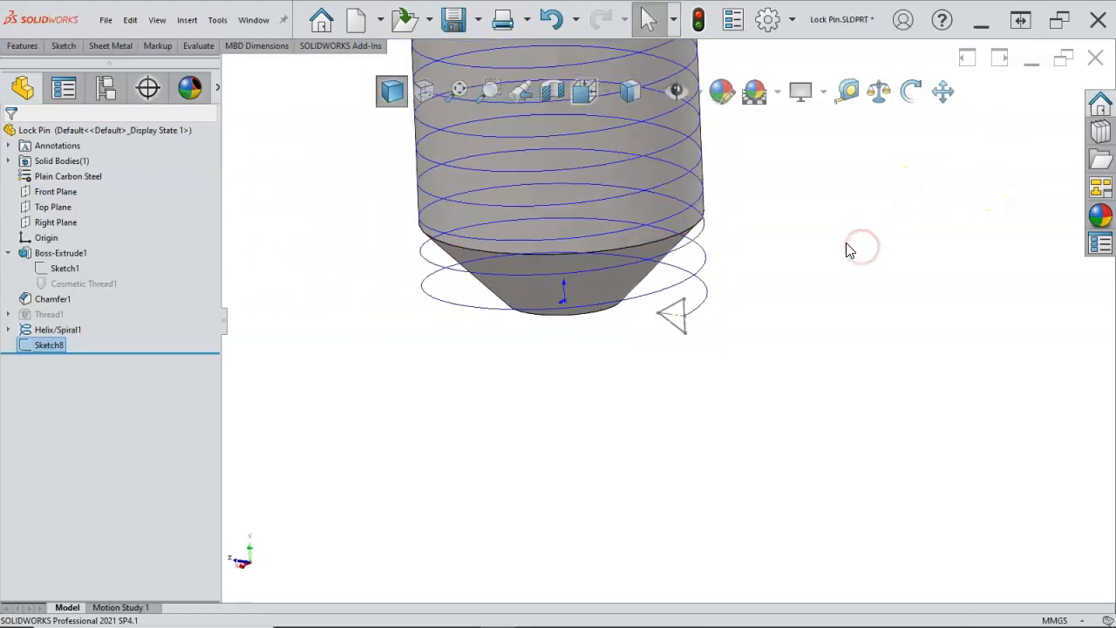
scroll(811, 242, "up", 6)
scroll(689, 209, "down", 1)
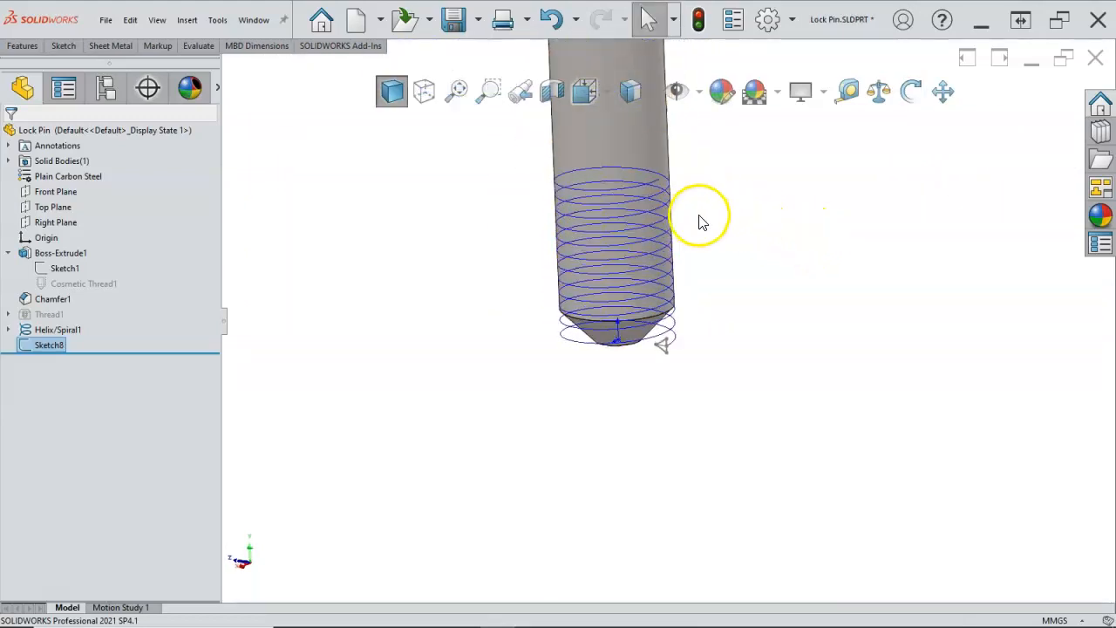
scroll(699, 235, "down", 2)
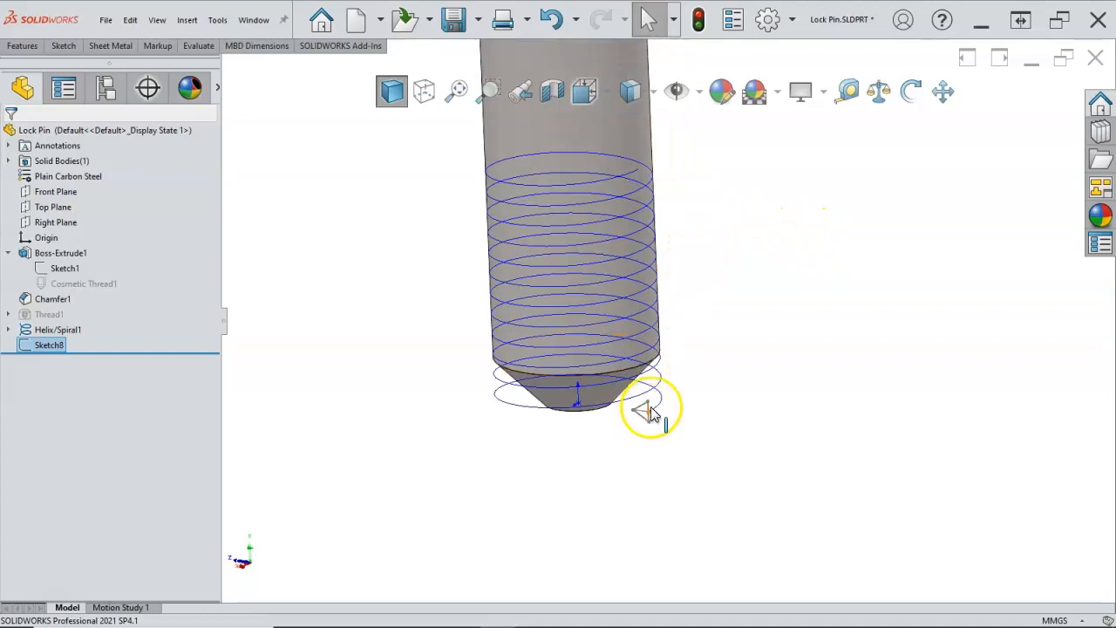
middle_click_drag(729, 390, 731, 397)
scroll(484, 291, "up", 2)
scroll(482, 290, "down", 2)
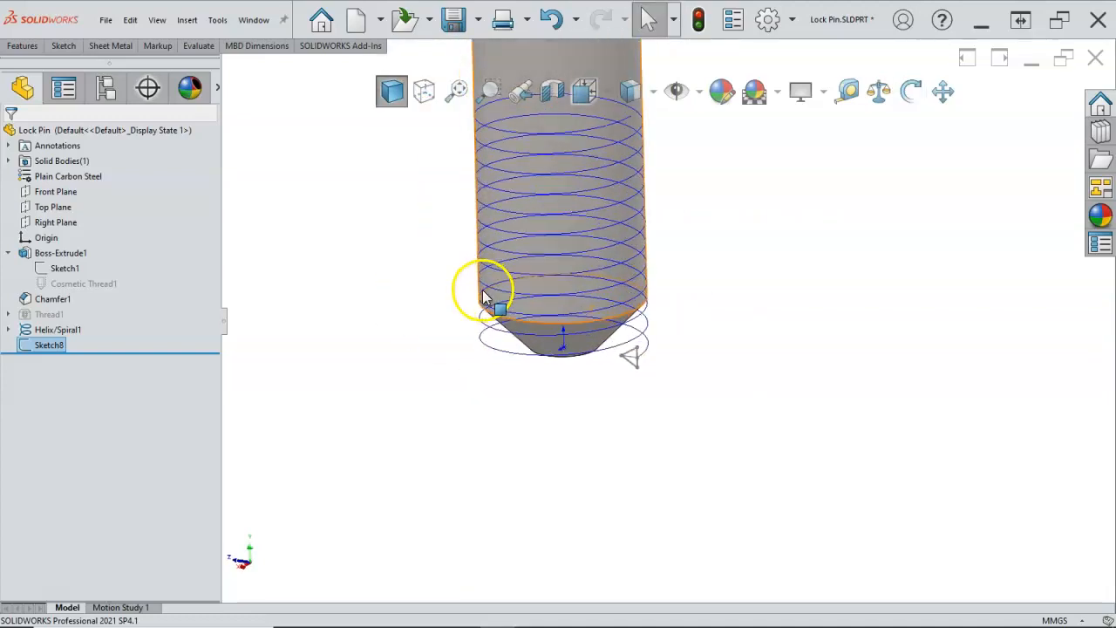
- Try a swept cut using the triangle sketch as the profile and the helix edge as the path
left_click(495, 347)
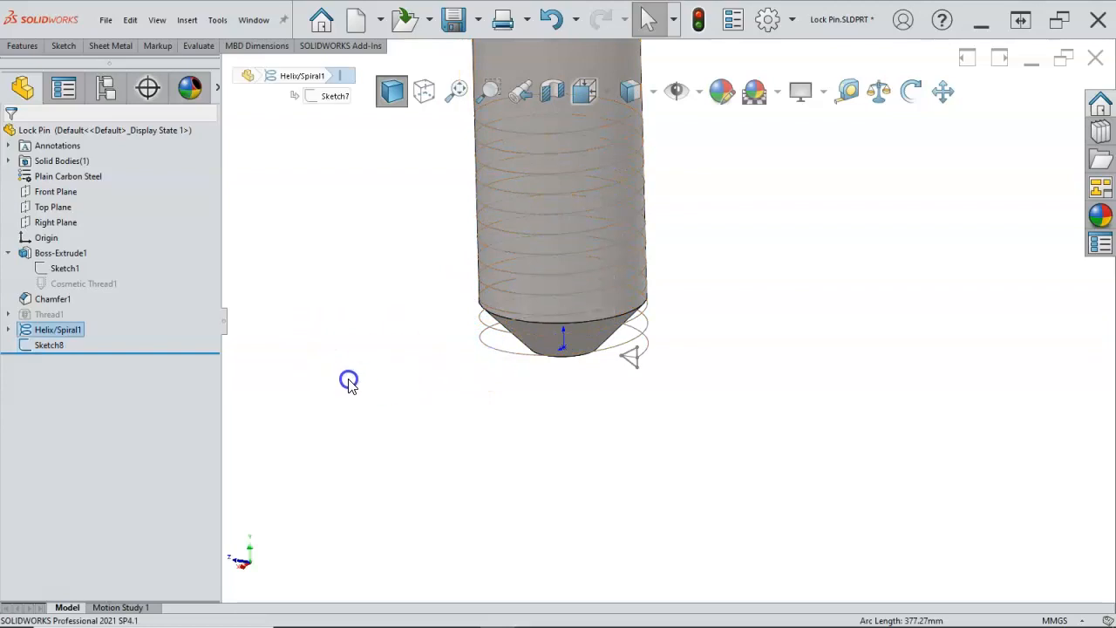
left_click(47, 343, "ctrl")
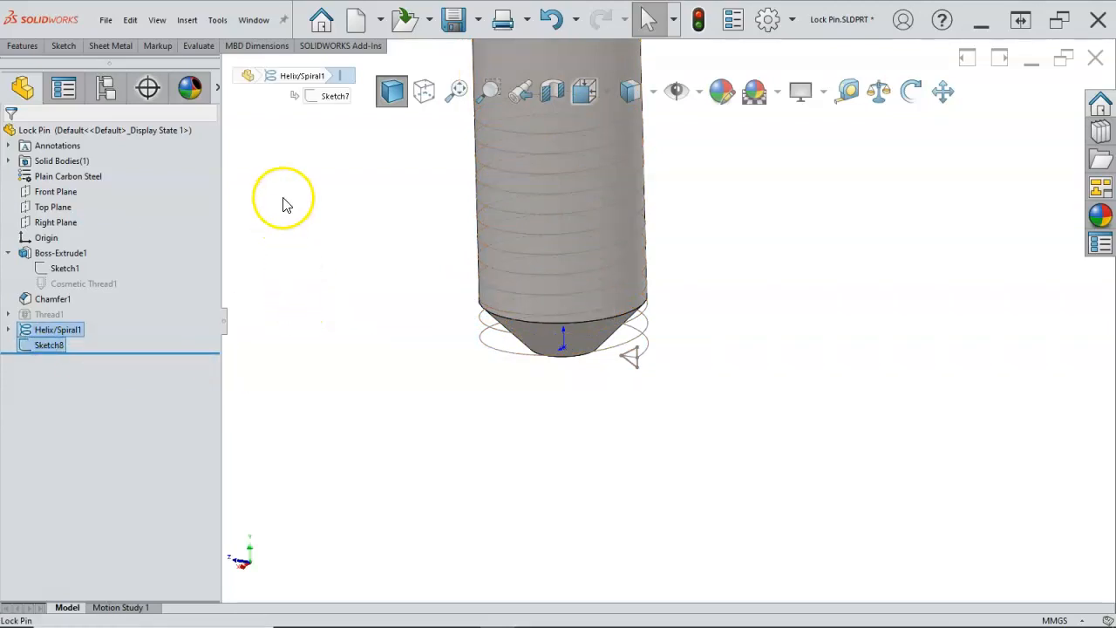
left_click(24, 46)
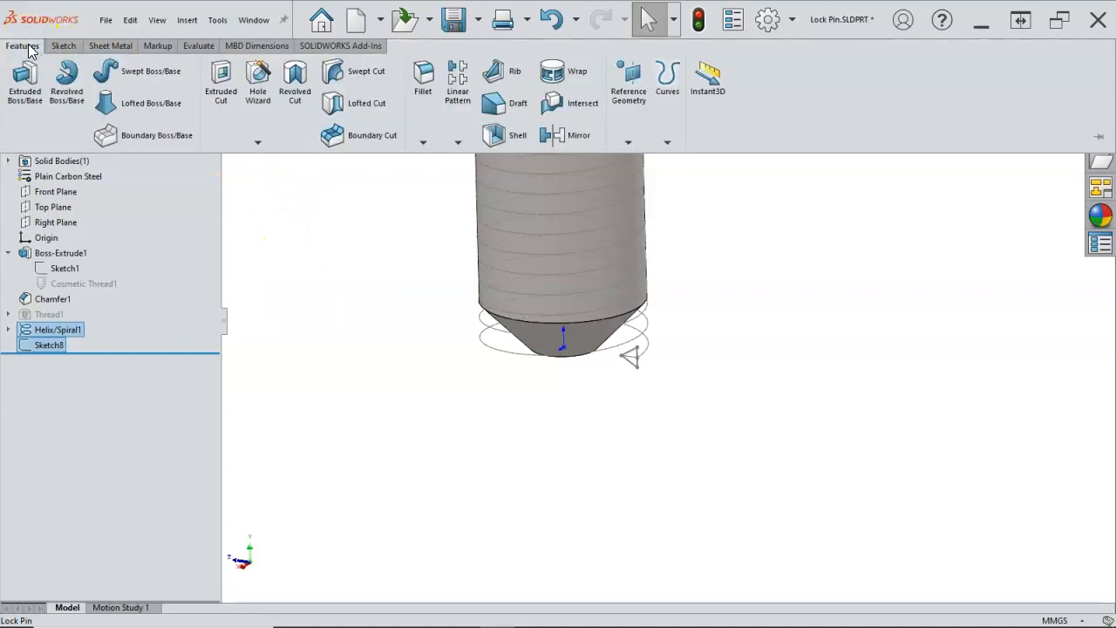
left_click(347, 79)
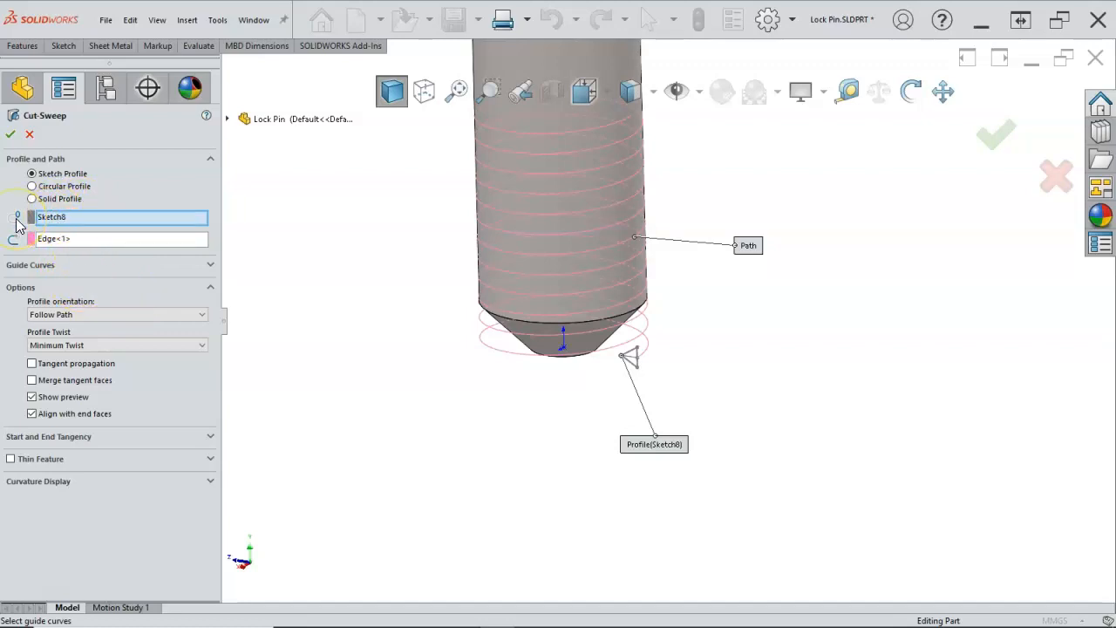
left_click(57, 222)
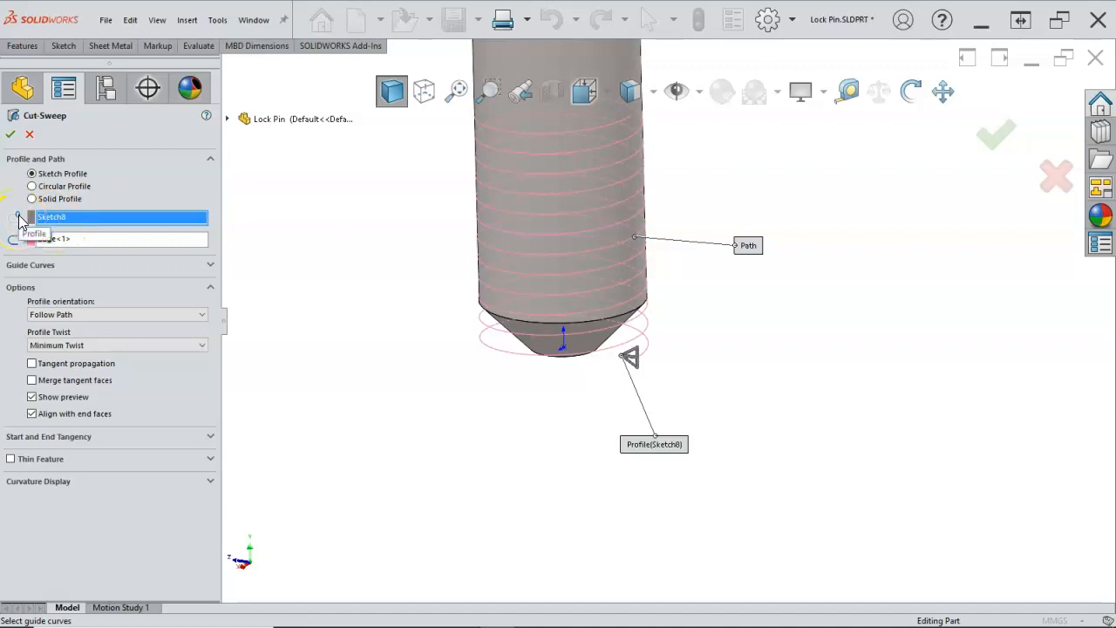
left_click(68, 247)
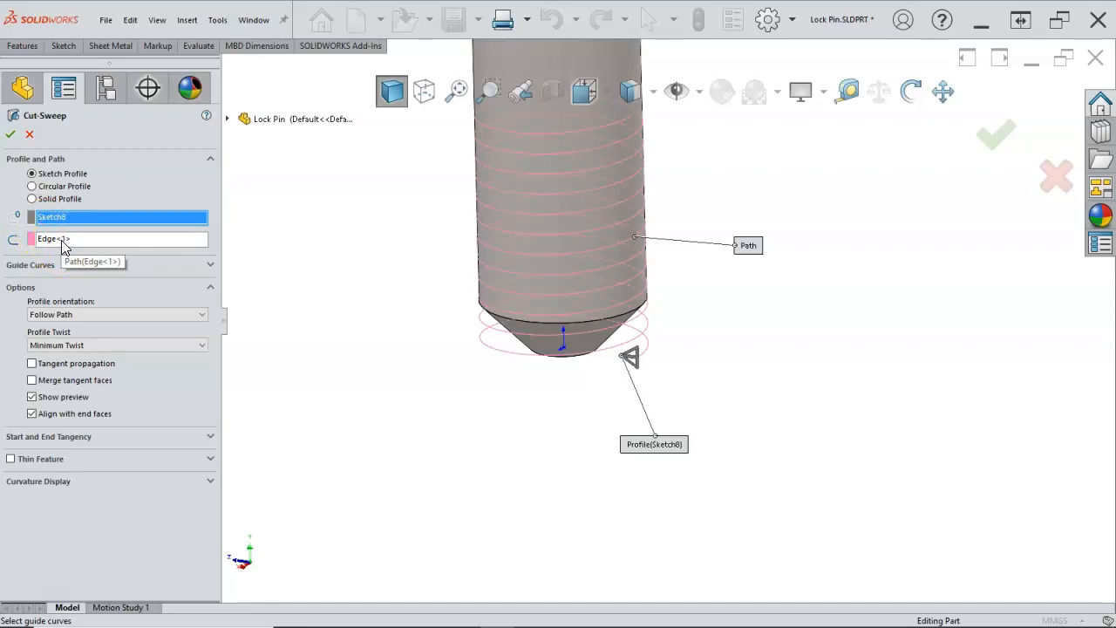
left_click(63, 246)
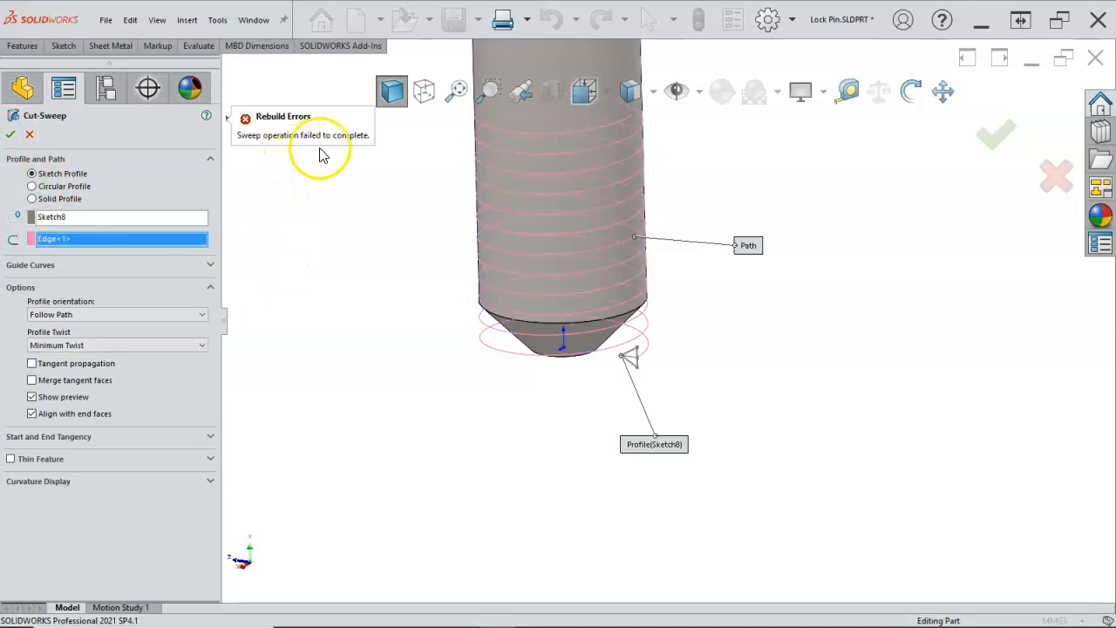
left_click(33, 136)
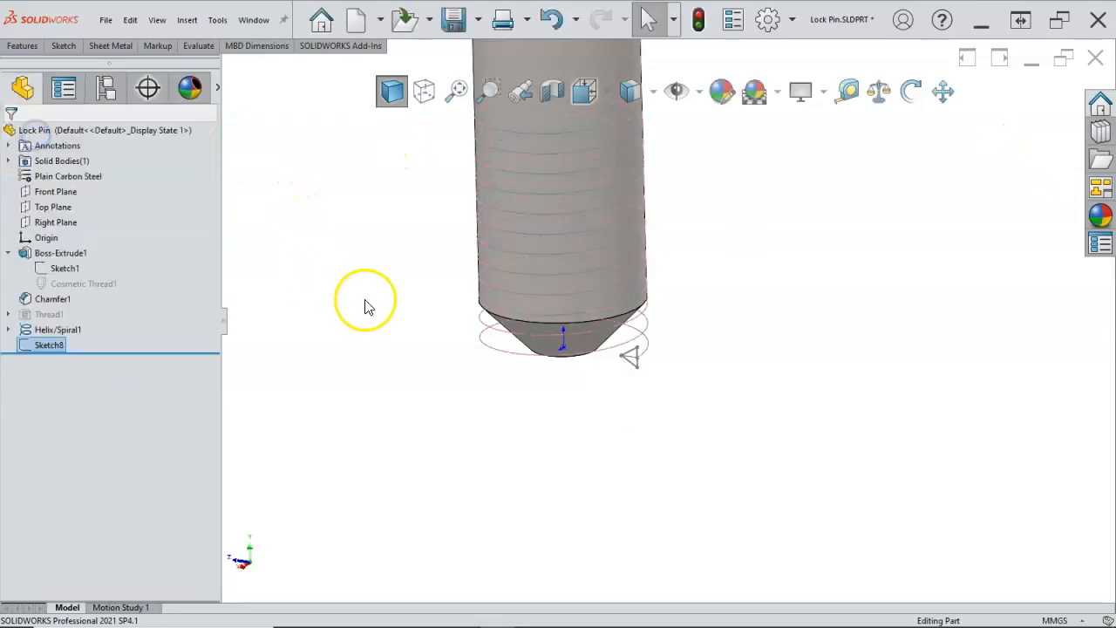
- Set the length of the profile triangle's vertical side to 1.24 mm and rebuild the part
left_click(60, 347)
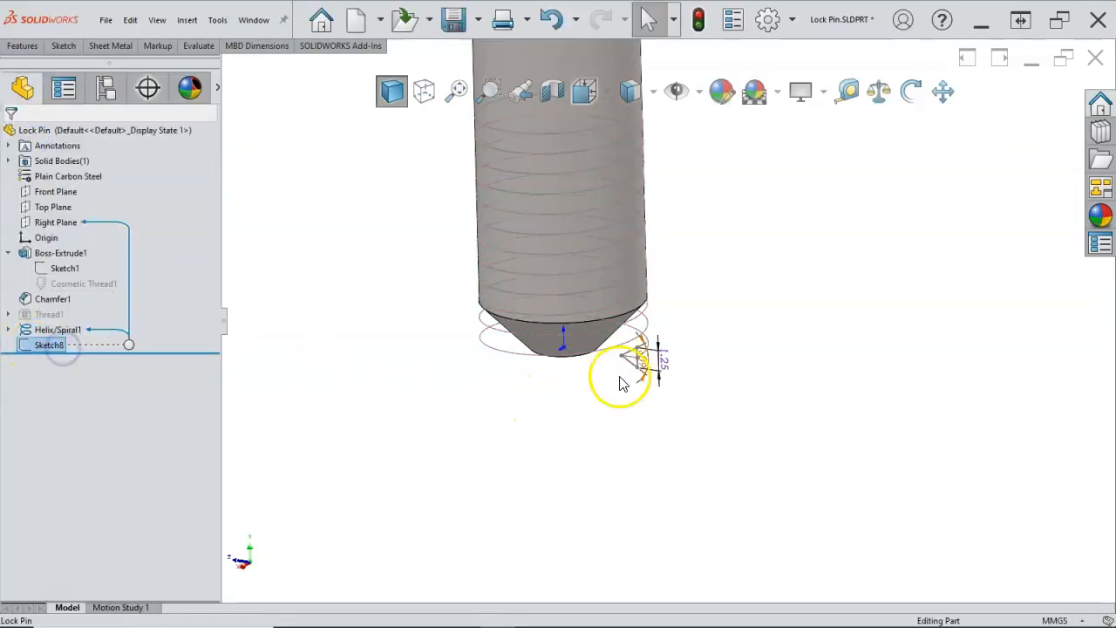
scroll(638, 334, "down", 5)
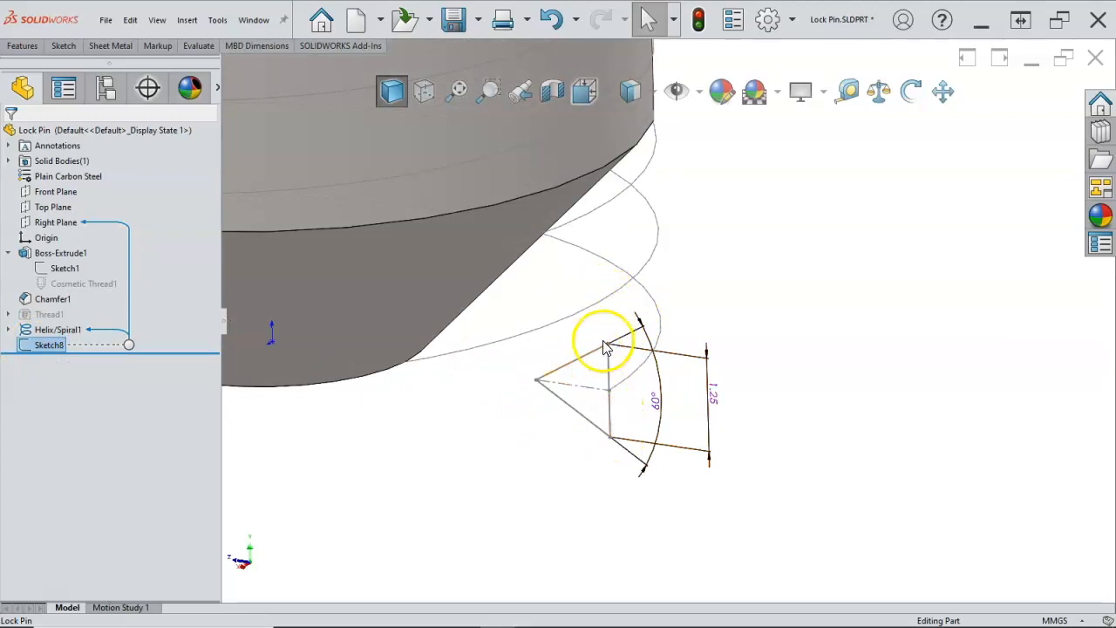
double_click(710, 393)
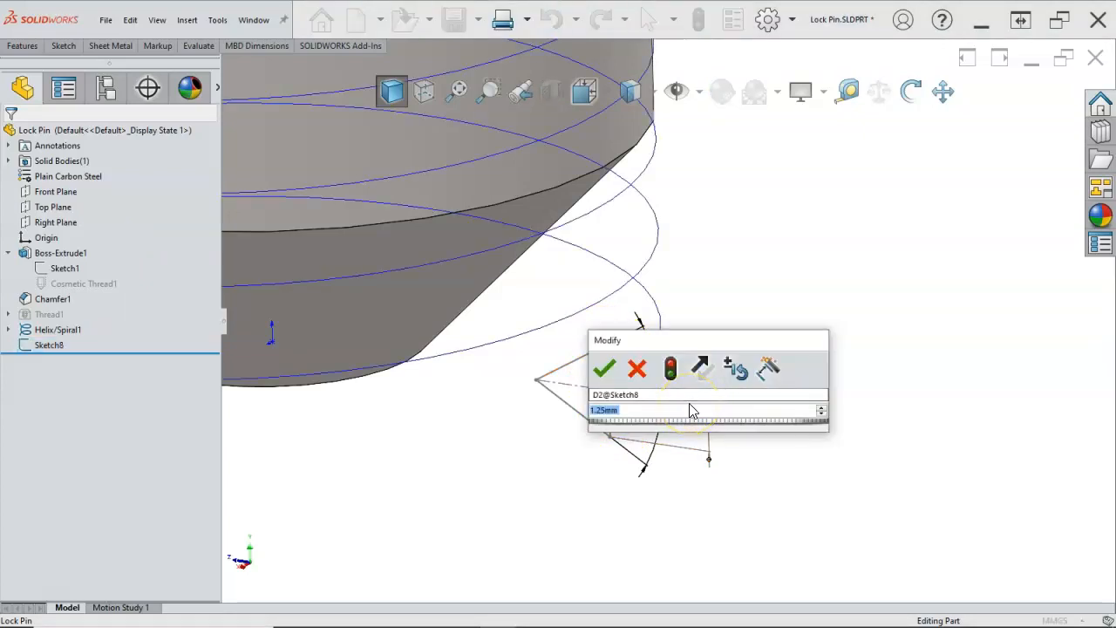
type("1.24")
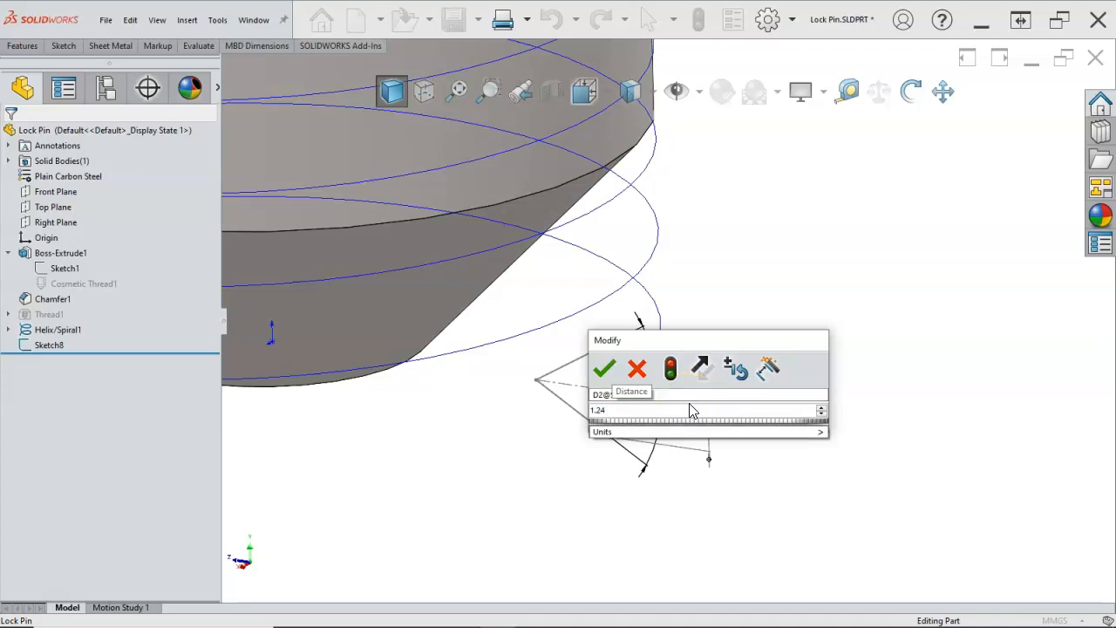
key("Return")
left_click(655, 398)
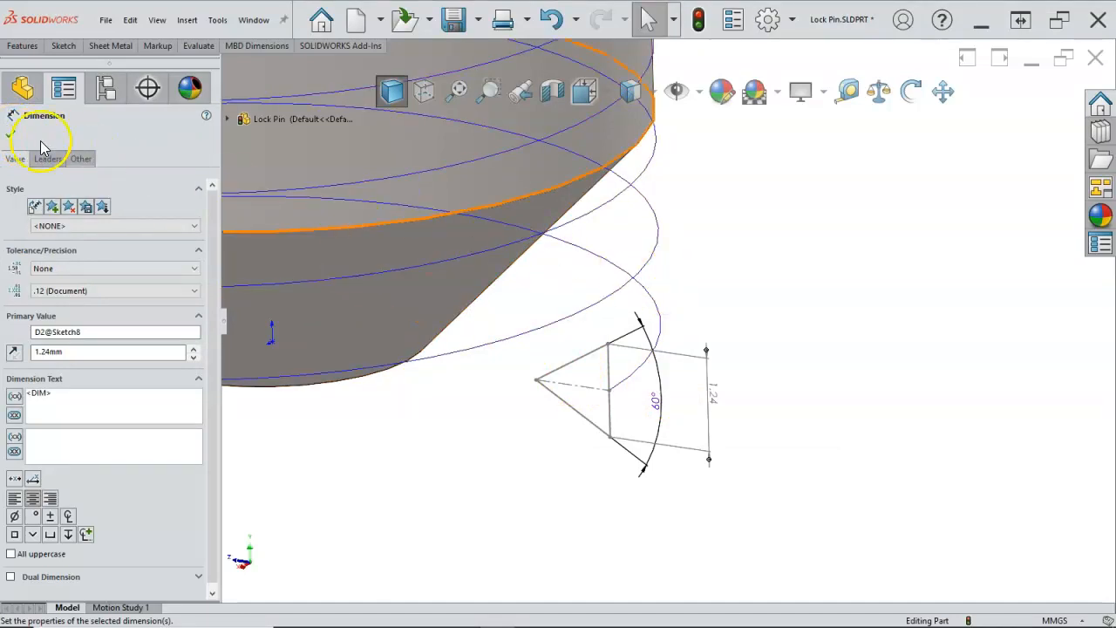
left_click(12, 140)
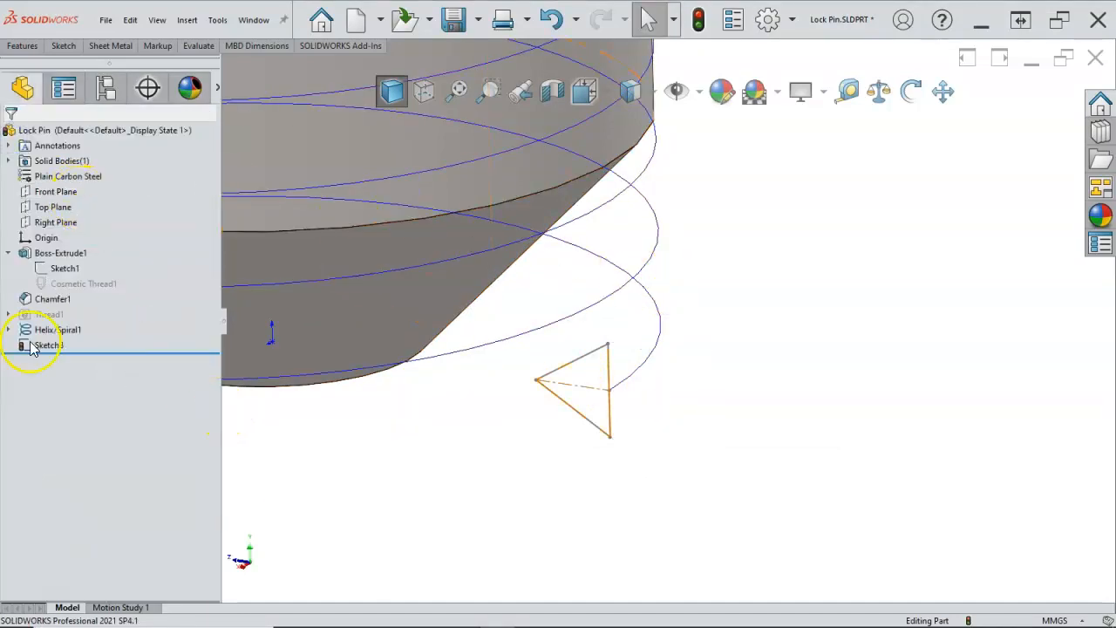
left_click(698, 19)
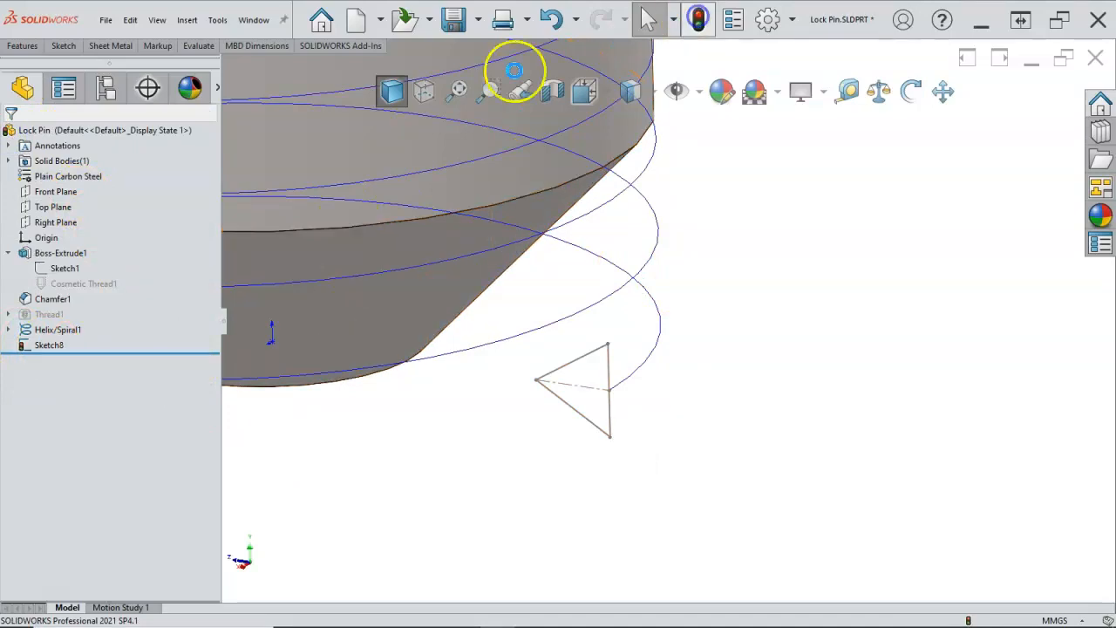
- Create a swept cut with the triangle sketch as profile and the helix as path, and show the pin from the front
left_click(69, 329)
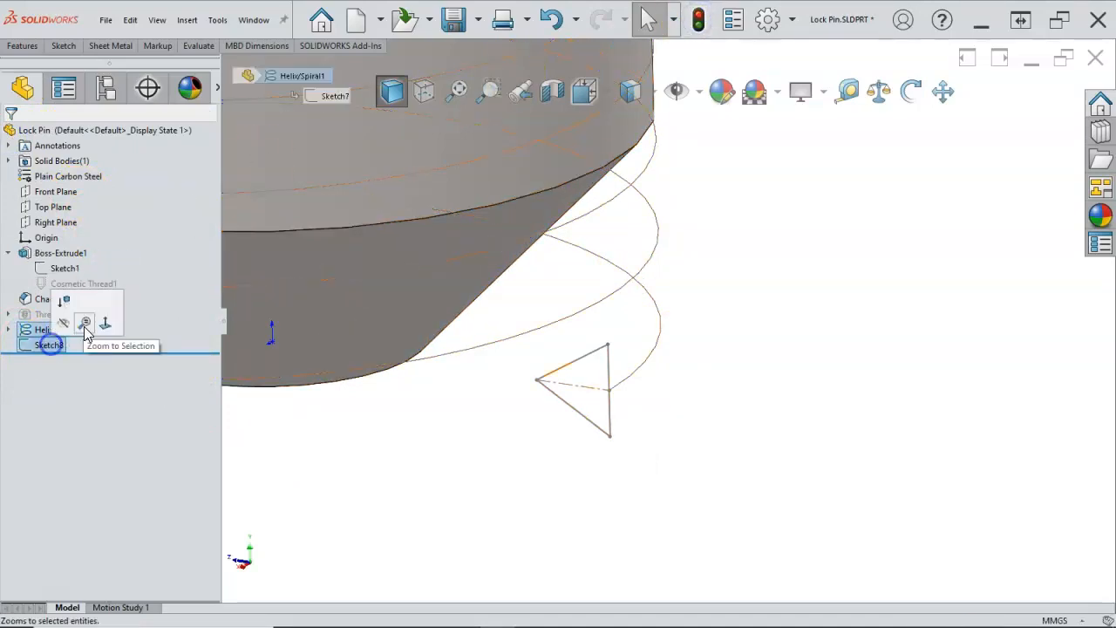
left_click(22, 46)
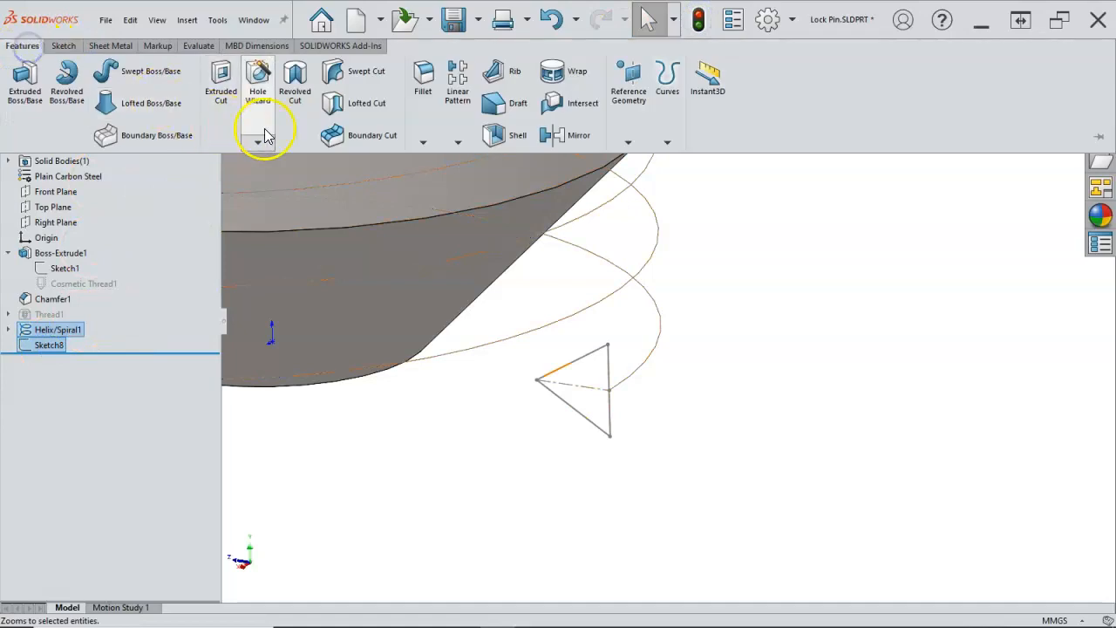
left_click(347, 74)
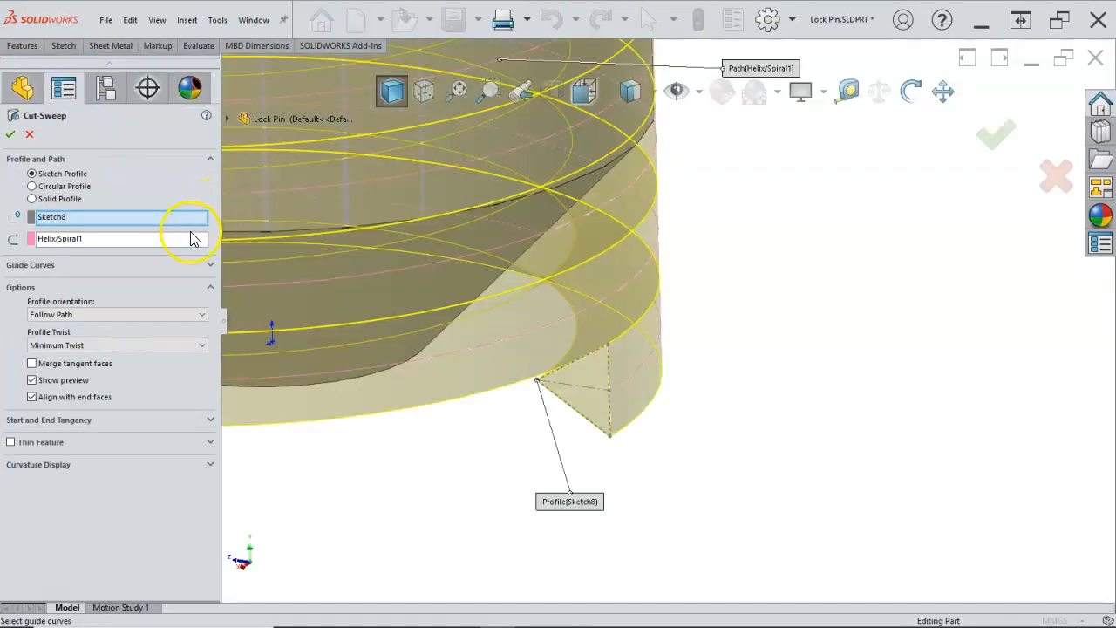
scroll(281, 243, "up", 6)
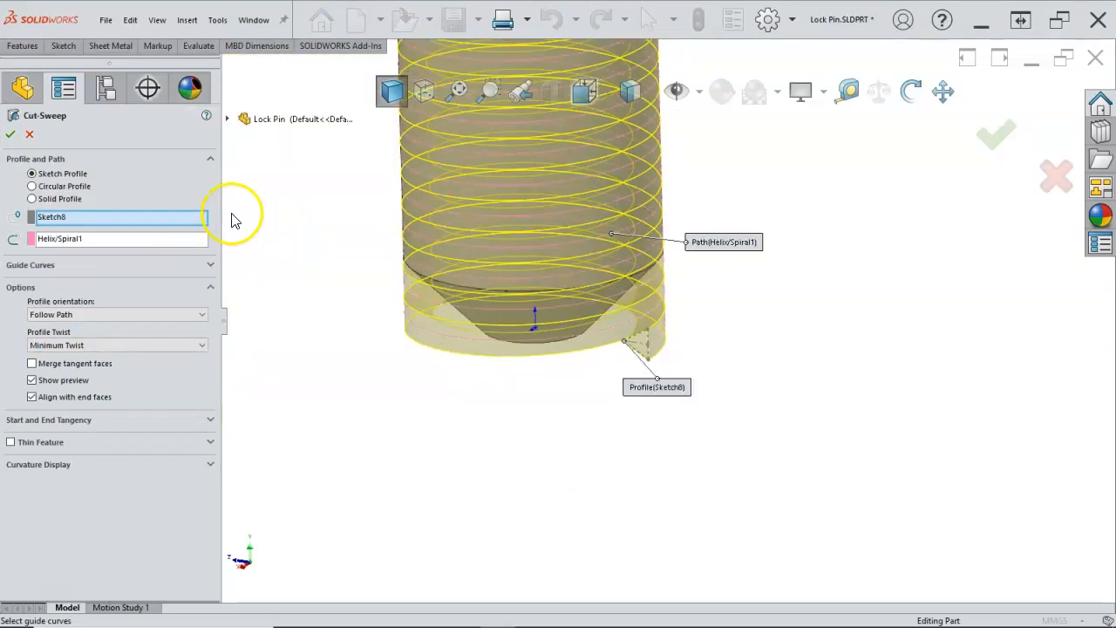
left_click(9, 134)
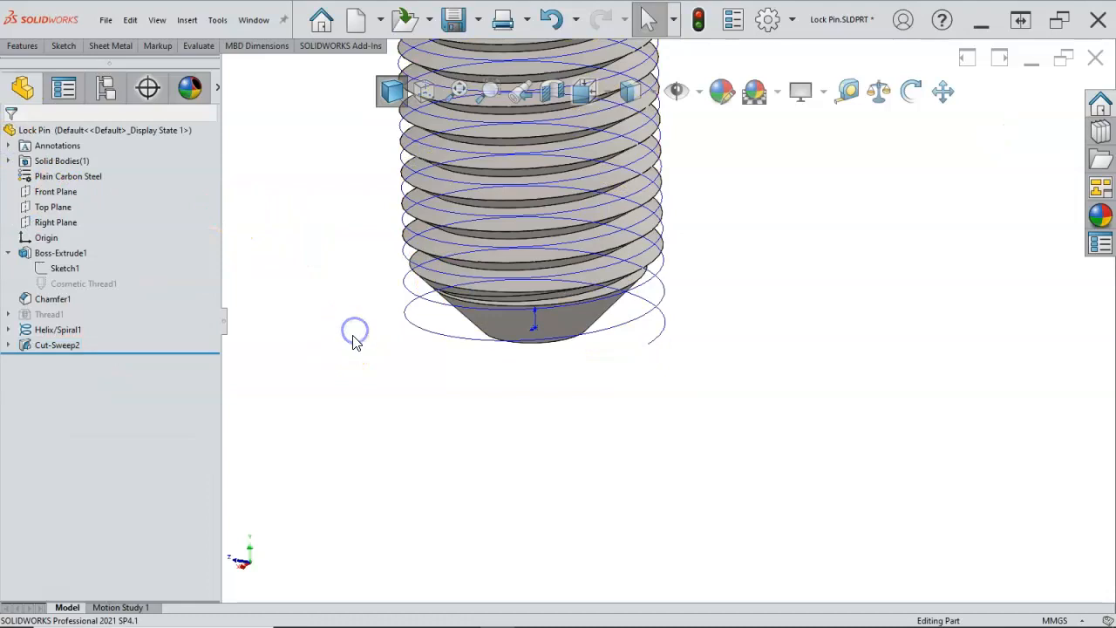
key("ctrl+1")
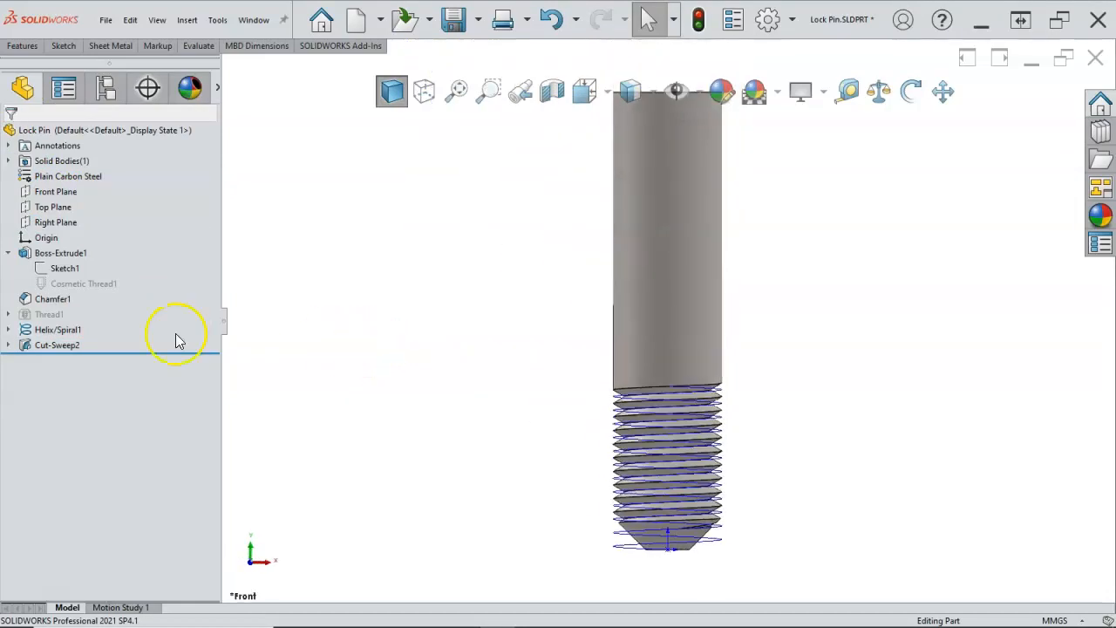
- Hide the helix curve on the lock pin
right_click(34, 331)
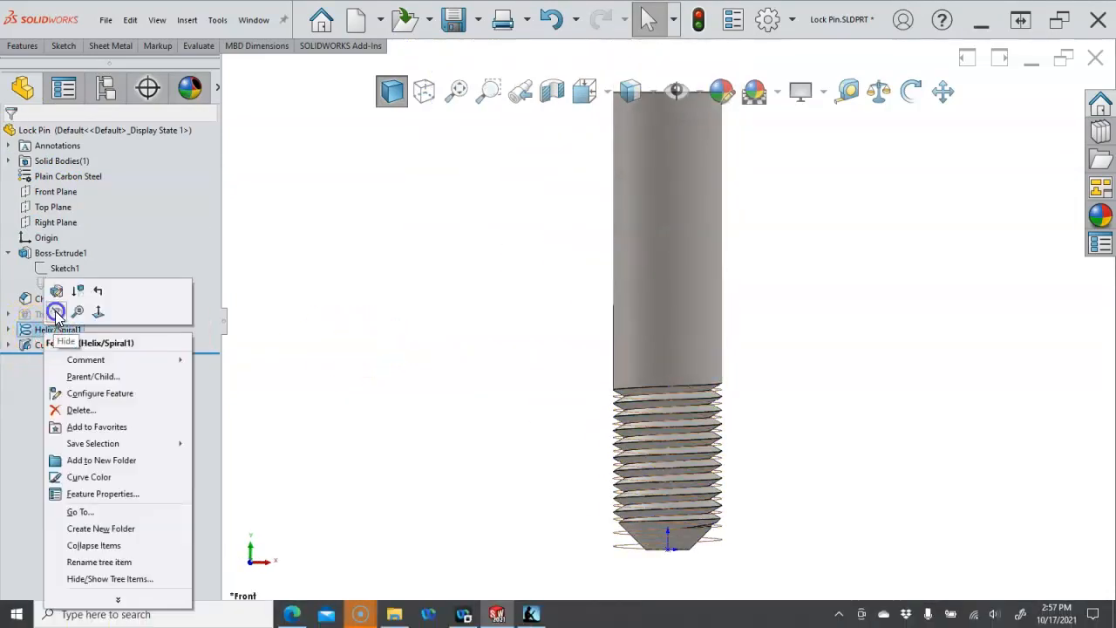
left_click(59, 308)
middle_click_drag(366, 364, 612, 178)
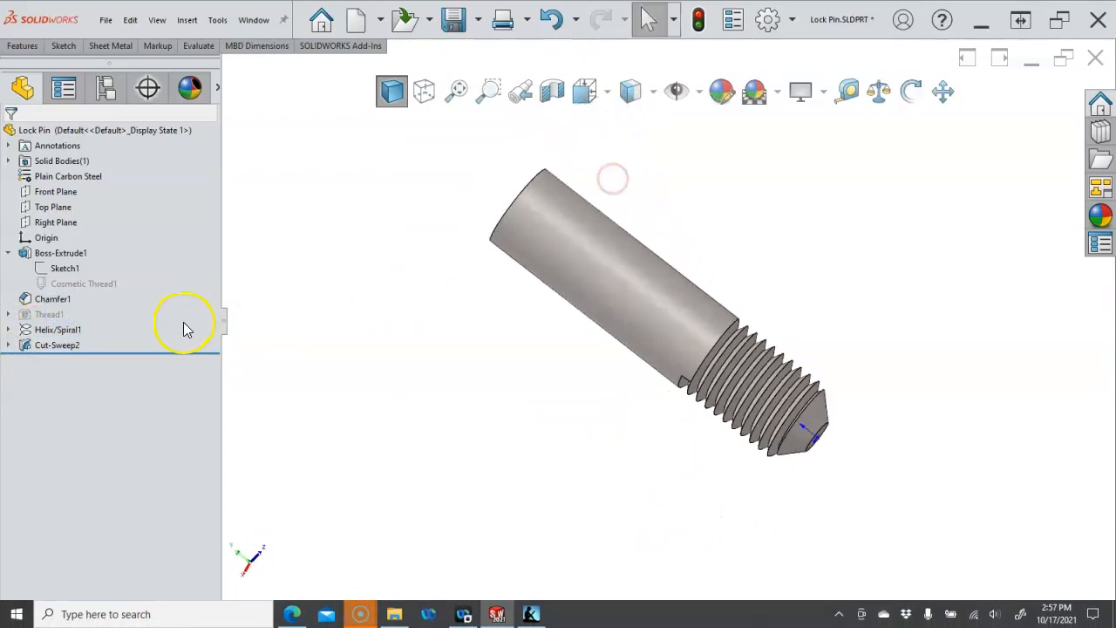
- Sketch on the triangular end face of the swept cut and convert the face's edges into sketch lines
middle_click_drag(446, 390, 668, 305)
middle_click_drag(811, 344, 799, 268)
scroll(799, 267, "down", 5)
middle_click_drag(770, 319, 724, 337)
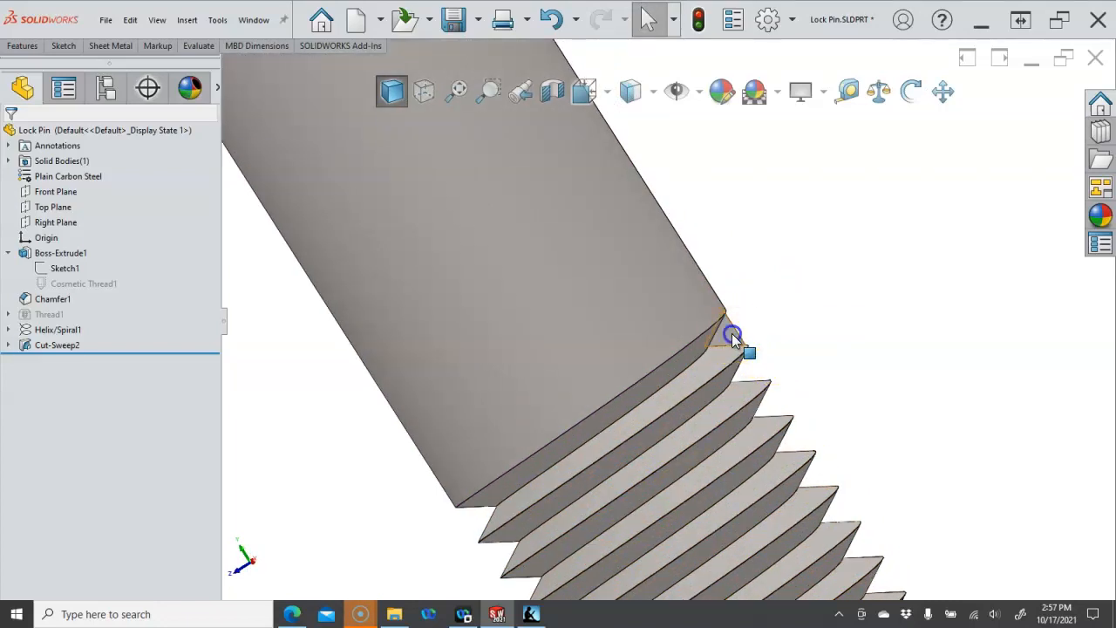
left_click(731, 333)
middle_click_drag(822, 340, 790, 356)
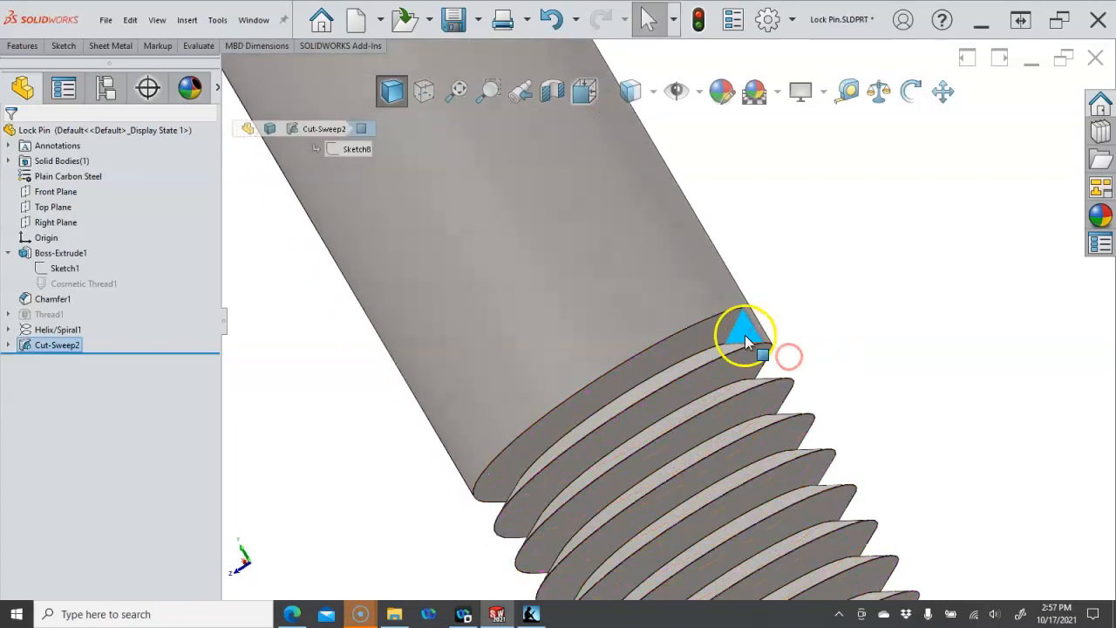
scroll(744, 333, "down", 2)
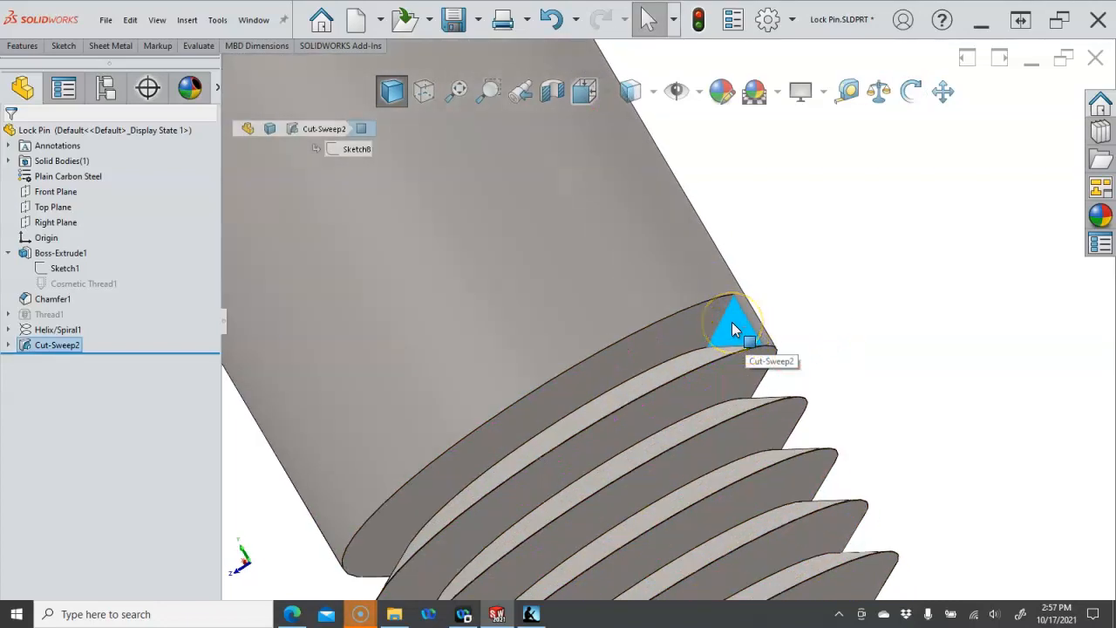
right_click(731, 322)
left_click(762, 292)
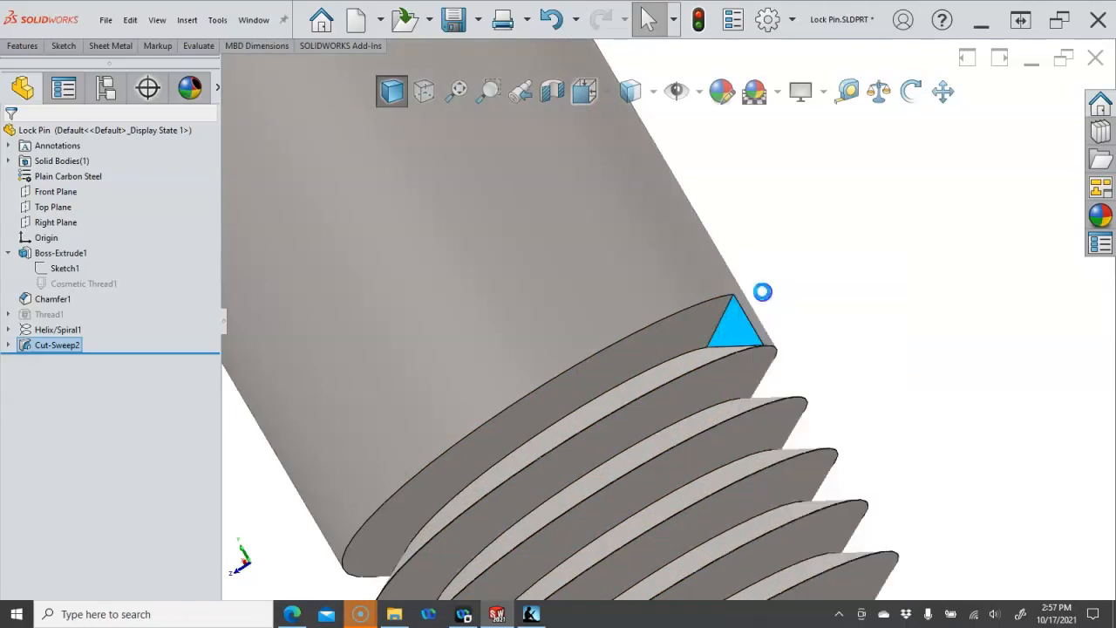
scroll(740, 378, "down", 5)
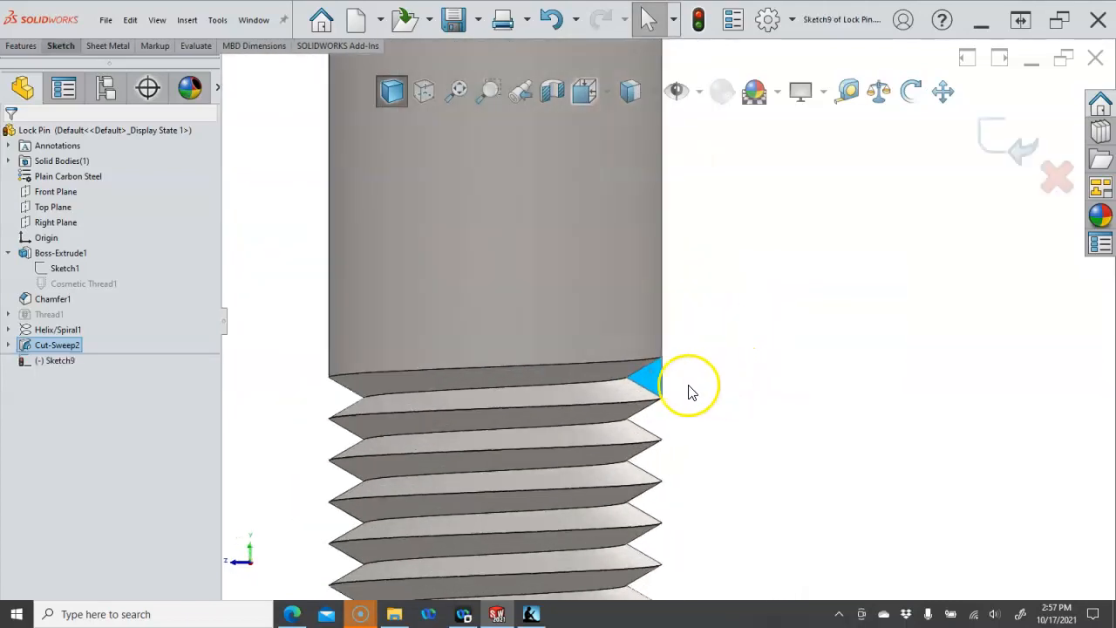
right_click(655, 382)
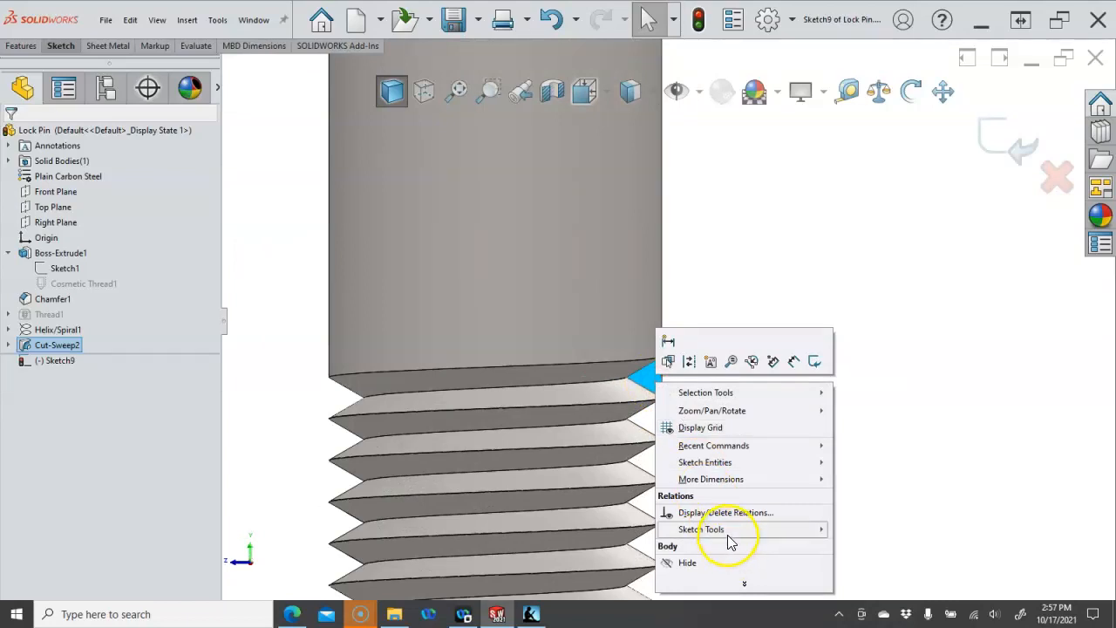
mouse_move(736, 530)
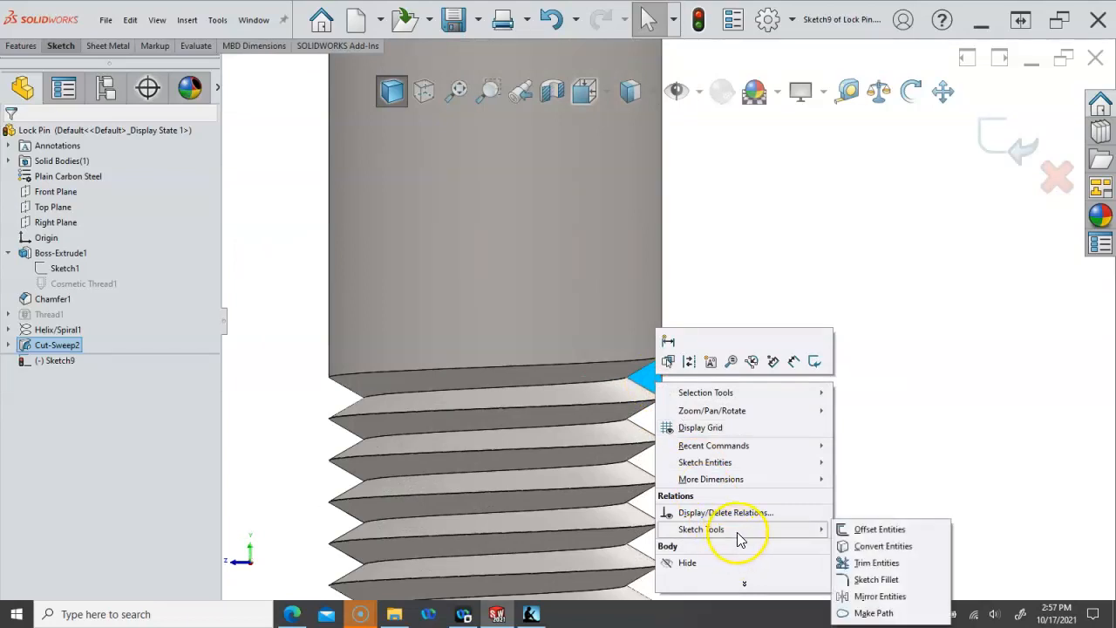
left_click(872, 548)
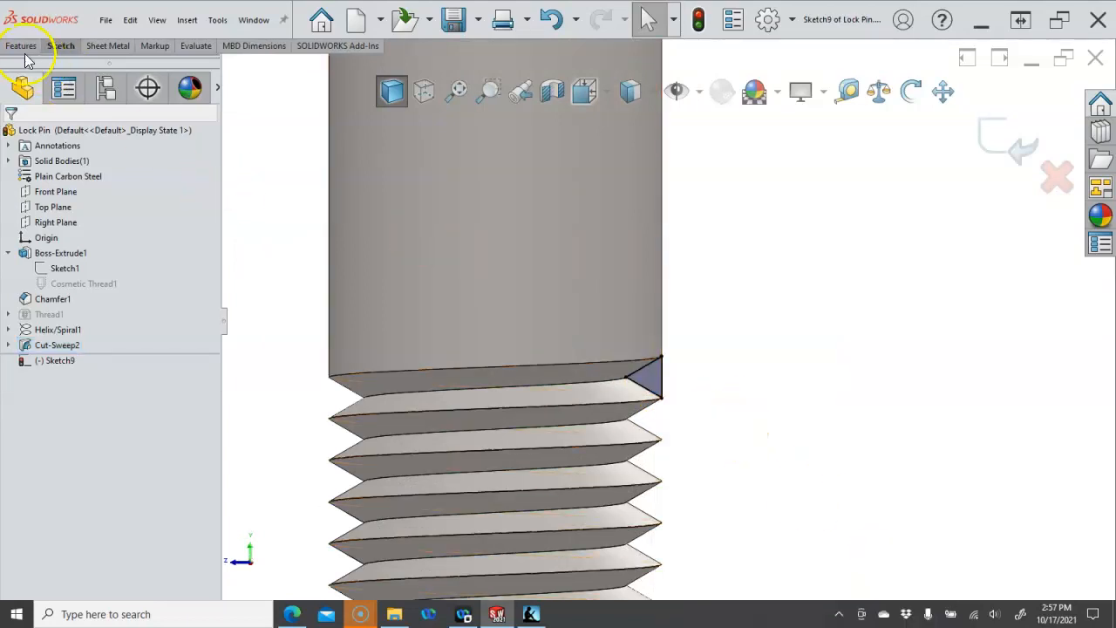
- Create a 360° revolved cut from the converted triangle about its outer vertical side to shape the thread runout
left_click(22, 47)
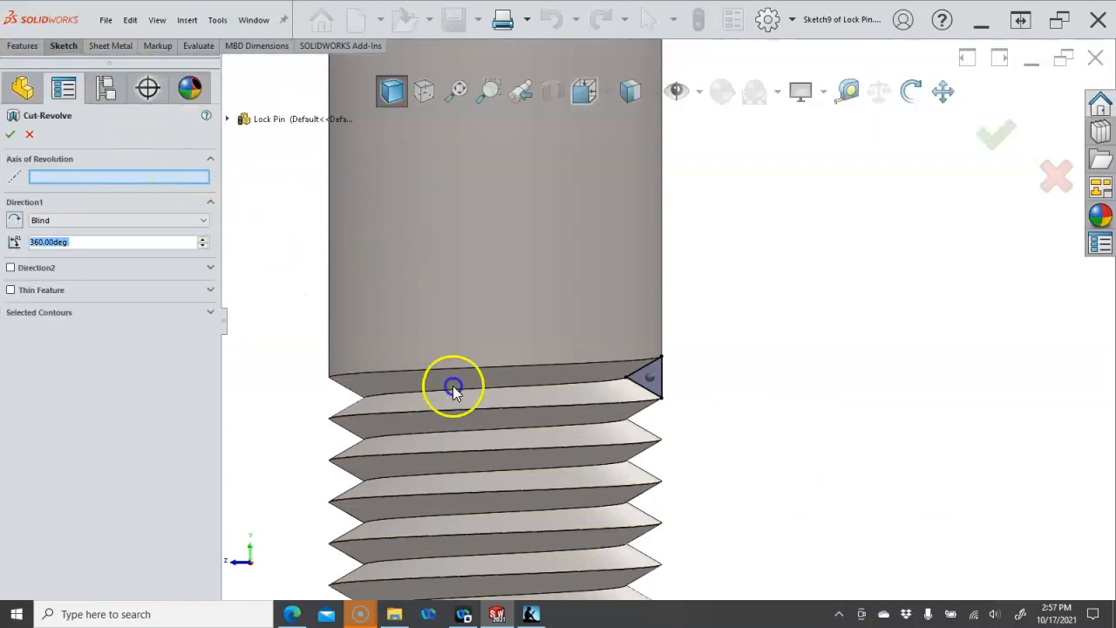
left_click(663, 377)
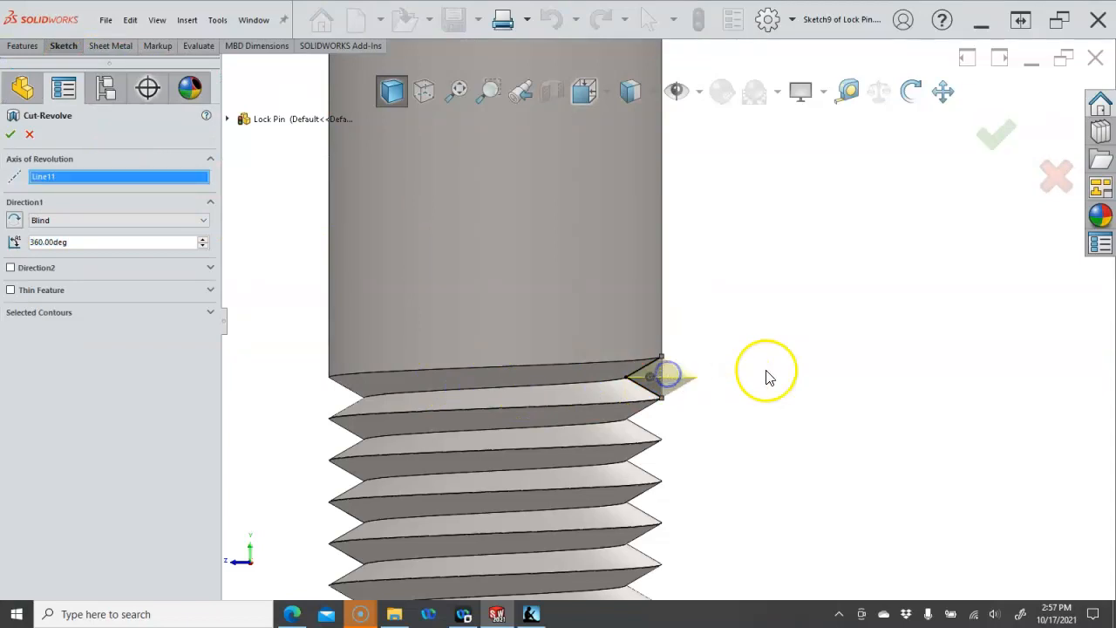
left_click(996, 136)
middle_click_drag(877, 282, 831, 344)
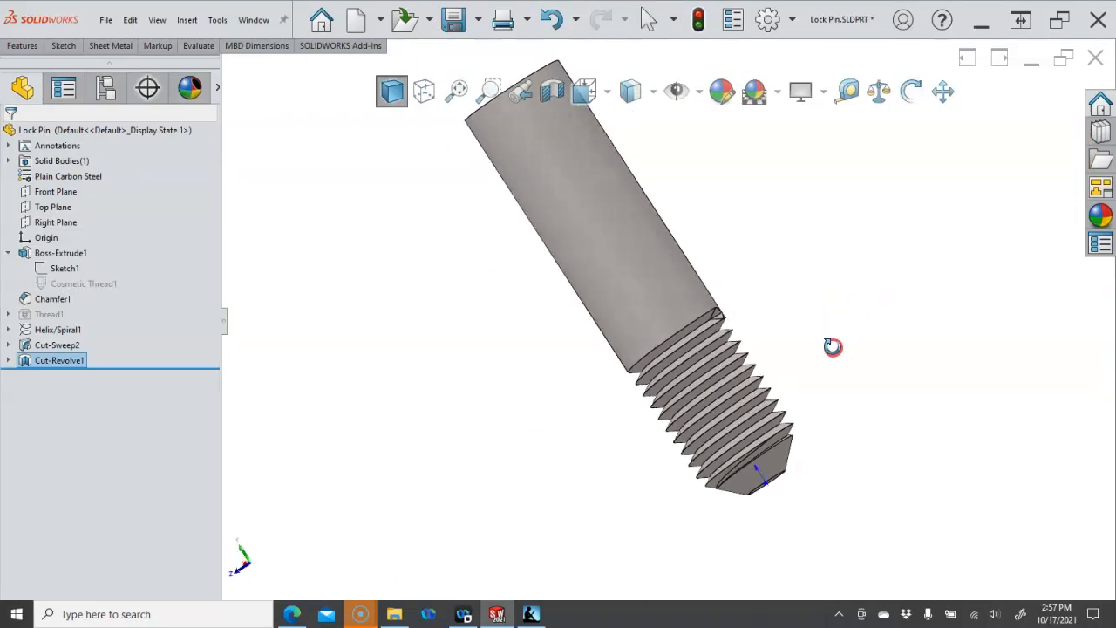
scroll(768, 304, "down", 4)
scroll(787, 248, "up", 3)
middle_click_drag(782, 253, 764, 302)
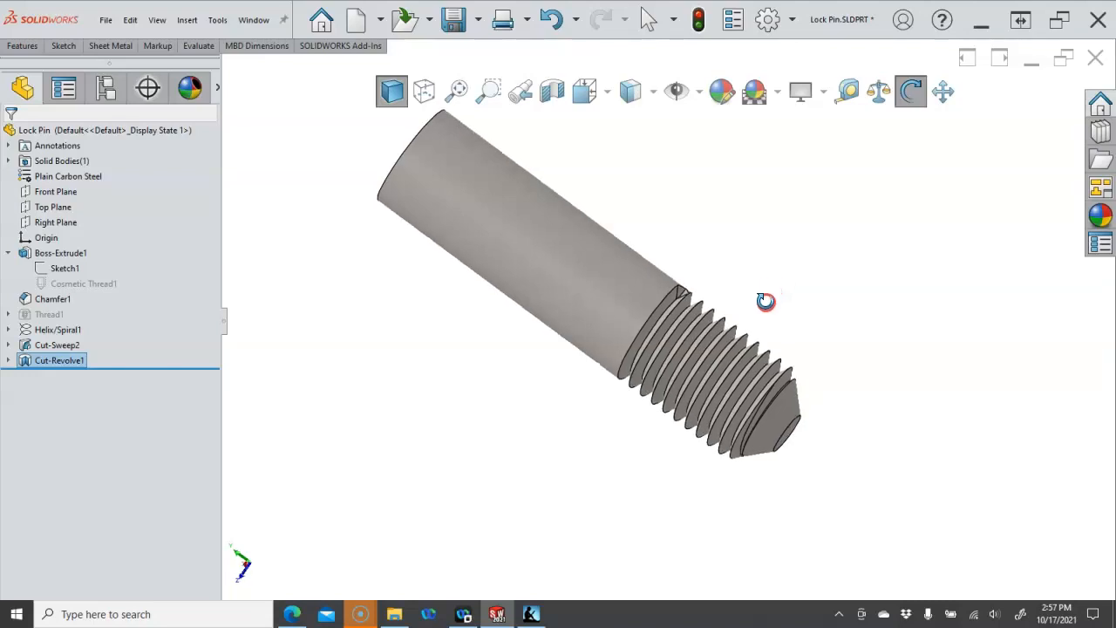
key("Escape")
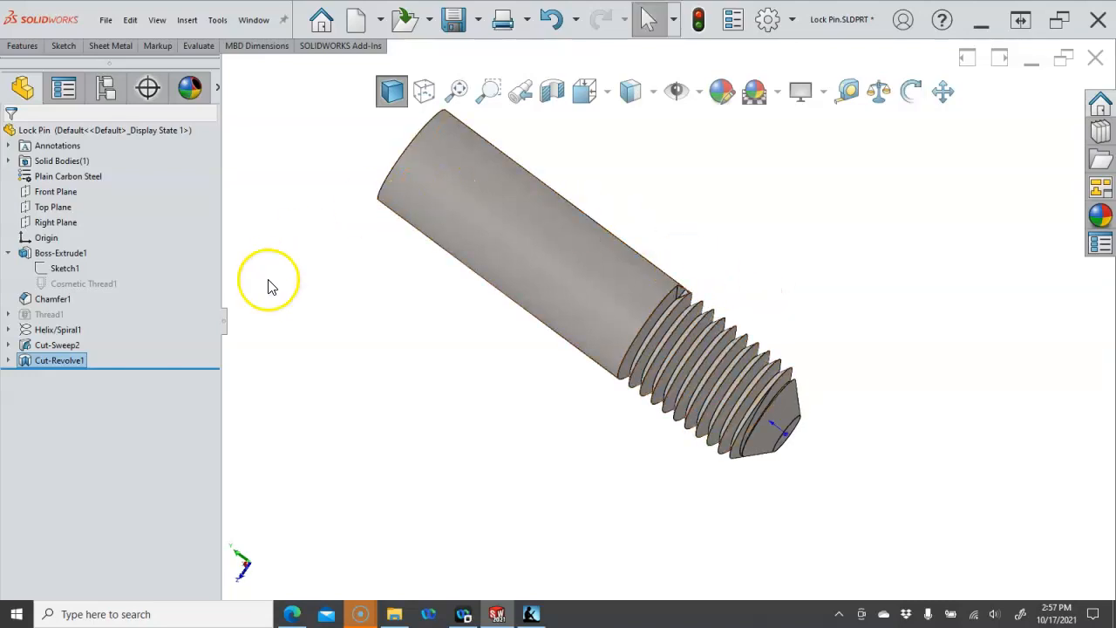
- Suppress the swept cut and revolved cut together, and suppress the helix as well
mouse_move(71, 364)
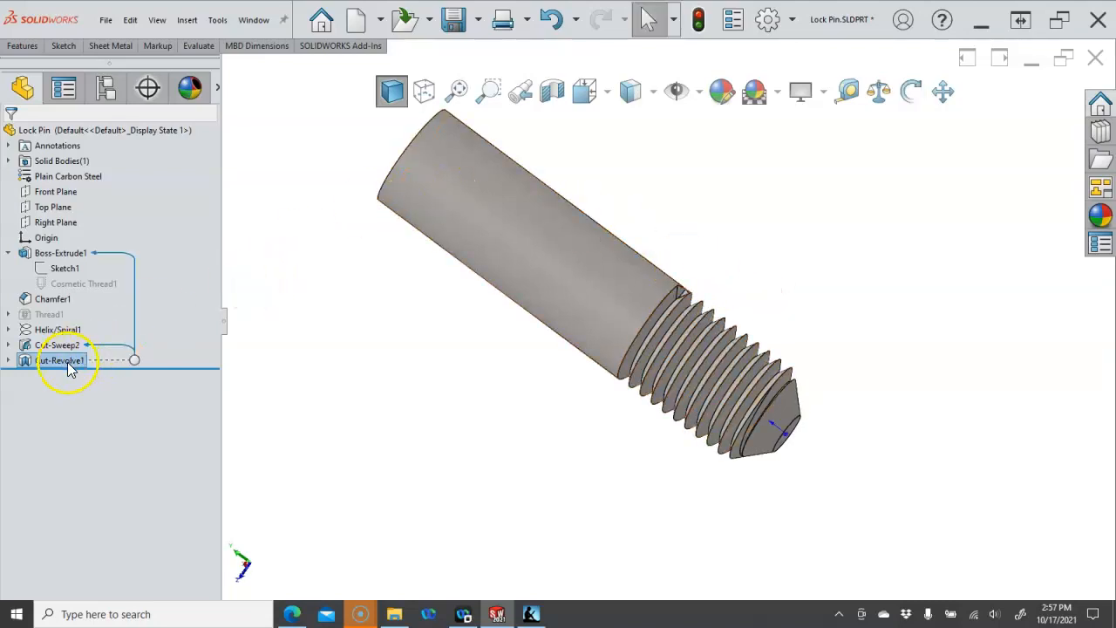
left_click(59, 345, "ctrl")
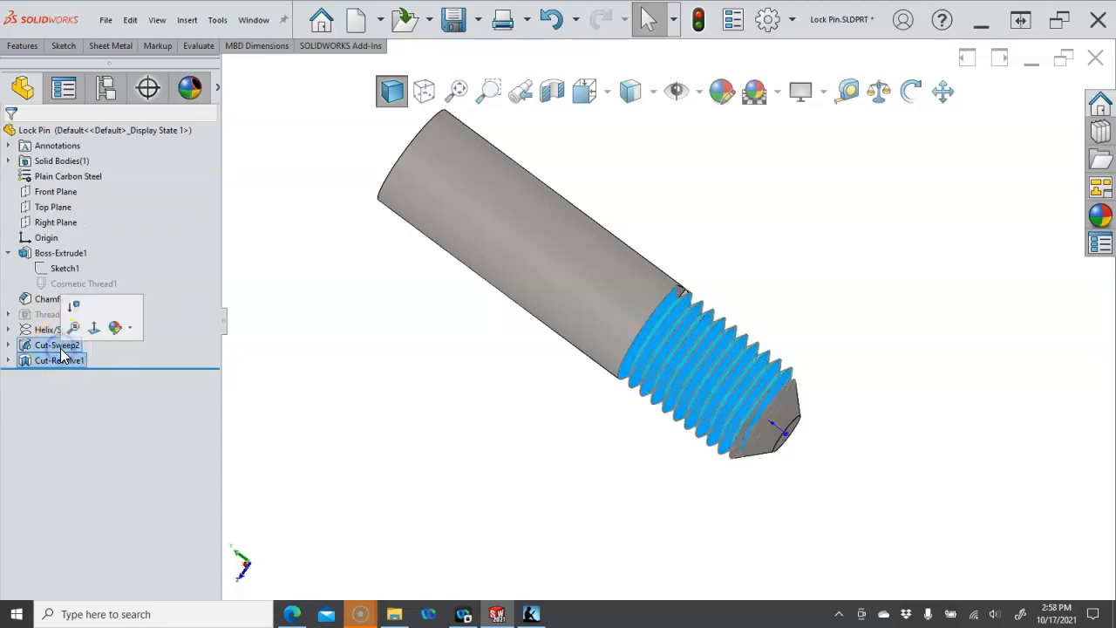
left_click(73, 313)
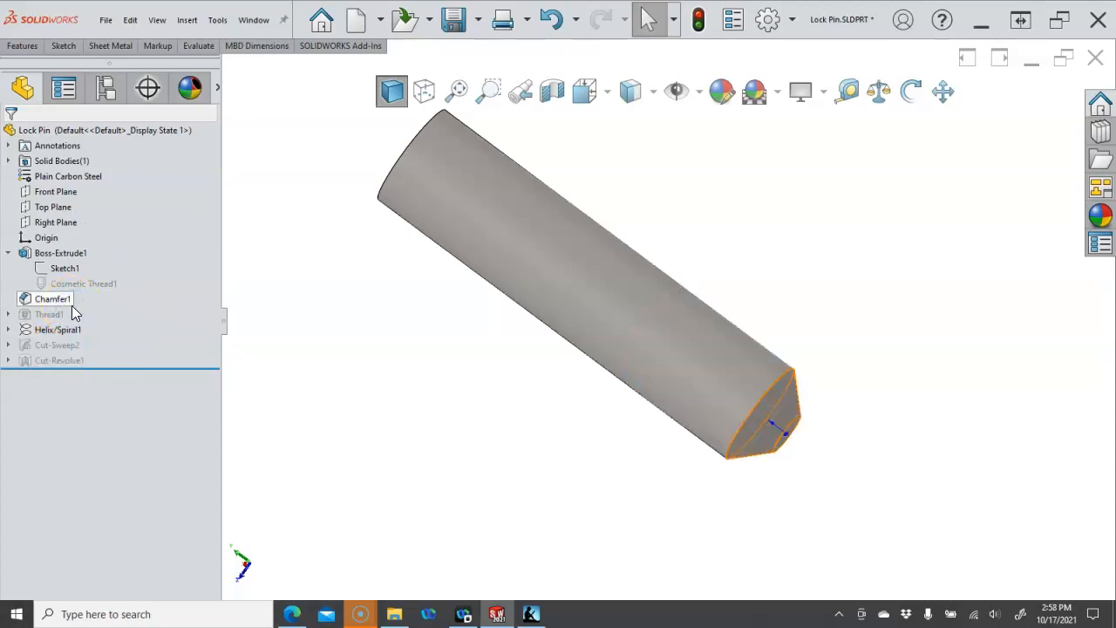
left_click(66, 344)
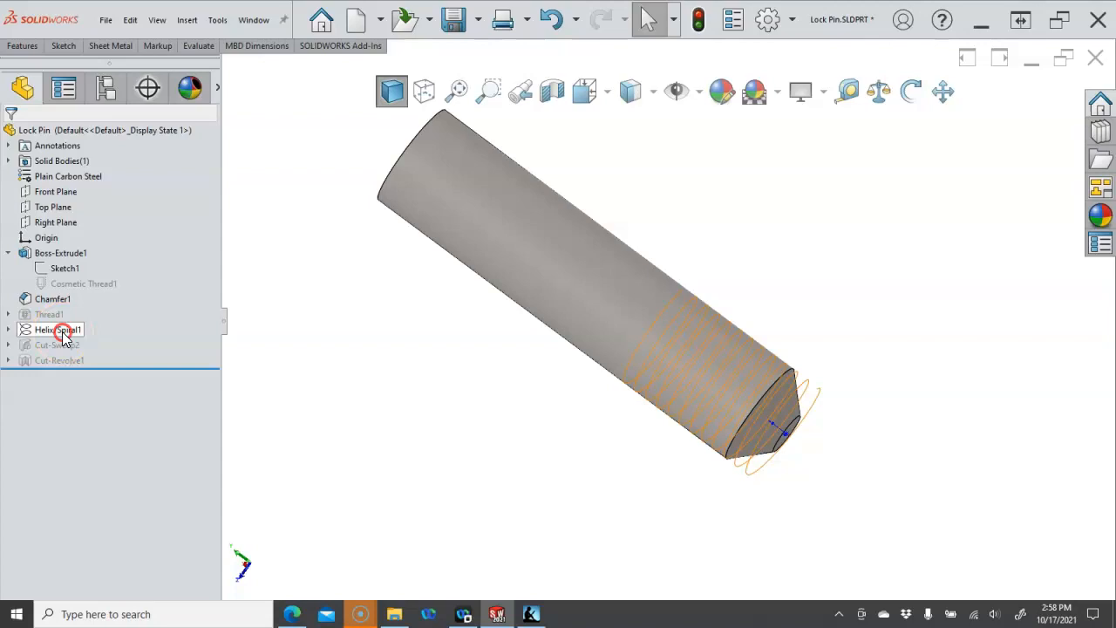
right_click(59, 331)
left_click(96, 293)
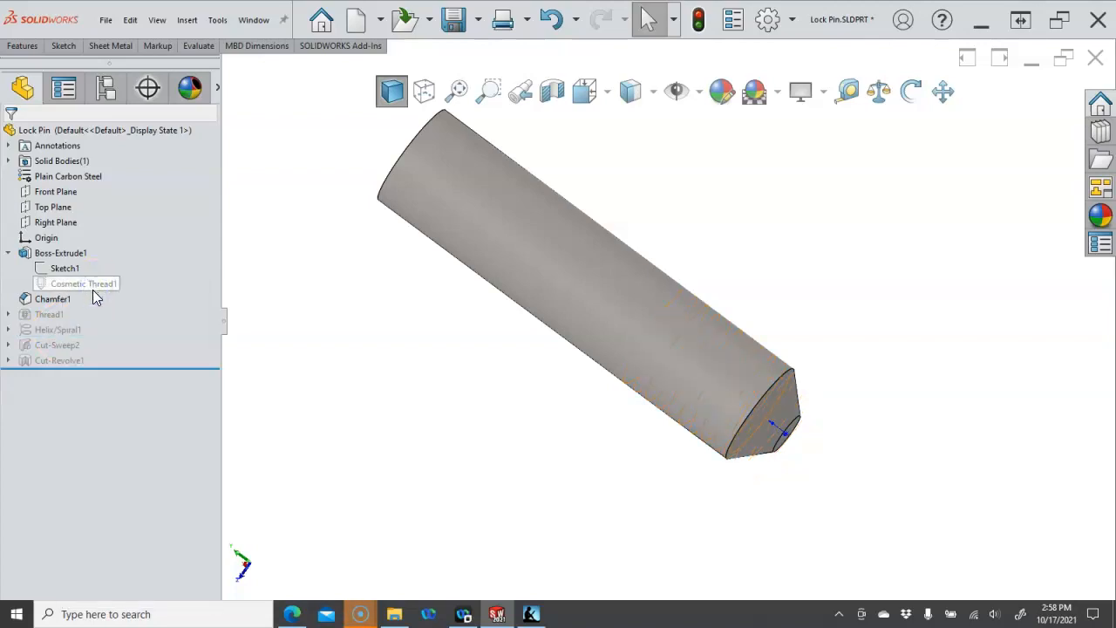
right_click(59, 329)
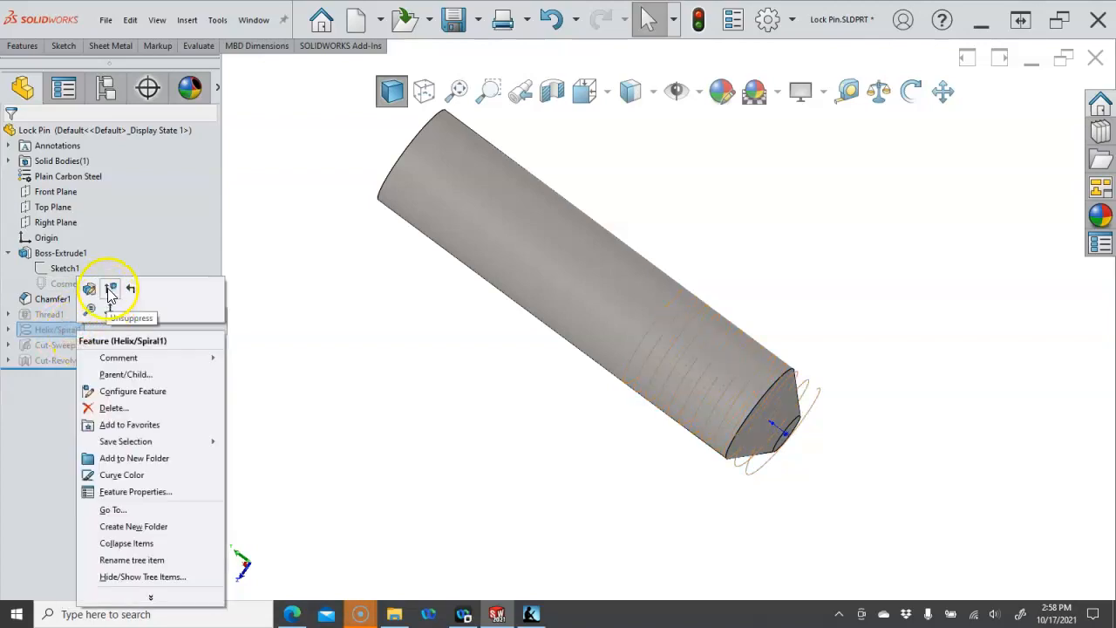
left_click(46, 312)
- Unsuppress the Thread1 feature and examine its thread profile and the runout at the shank
right_click(48, 311)
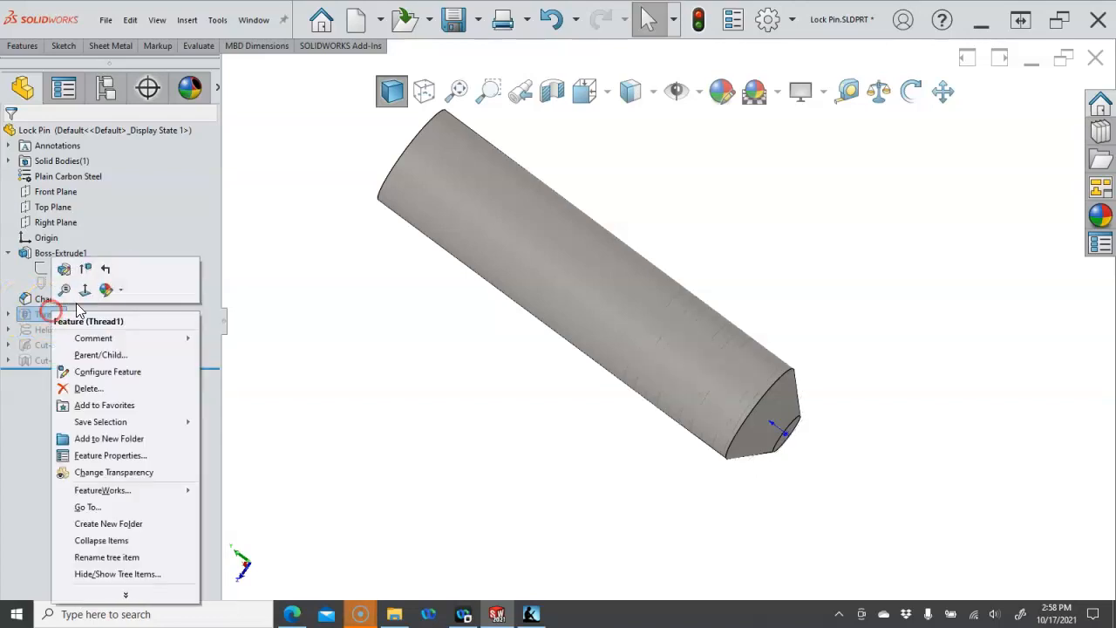
left_click(85, 270)
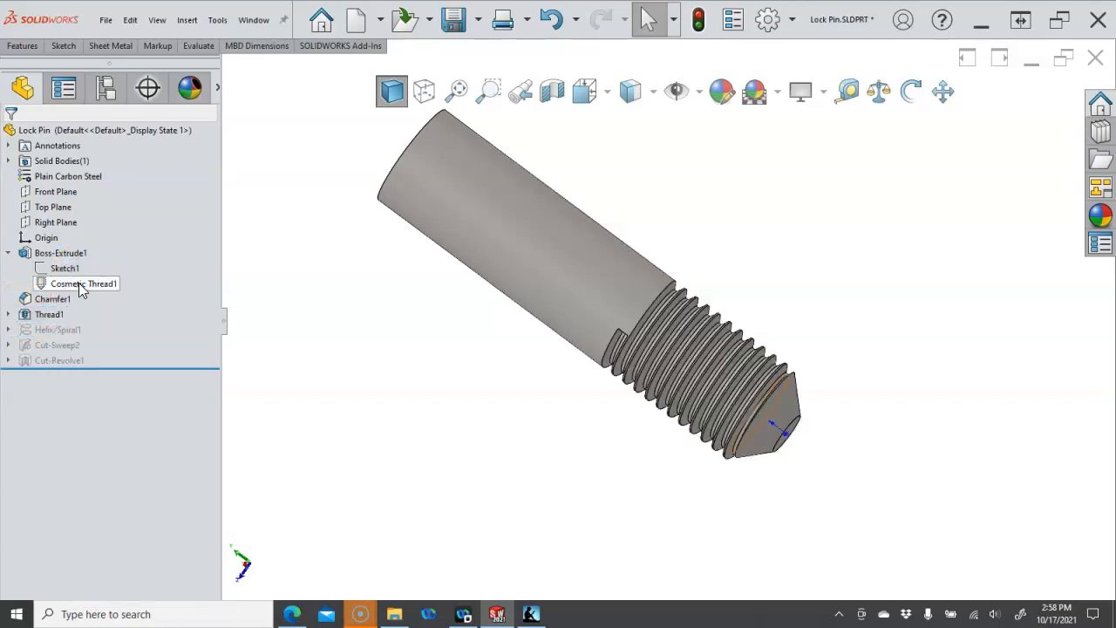
middle_click_drag(309, 374, 355, 288)
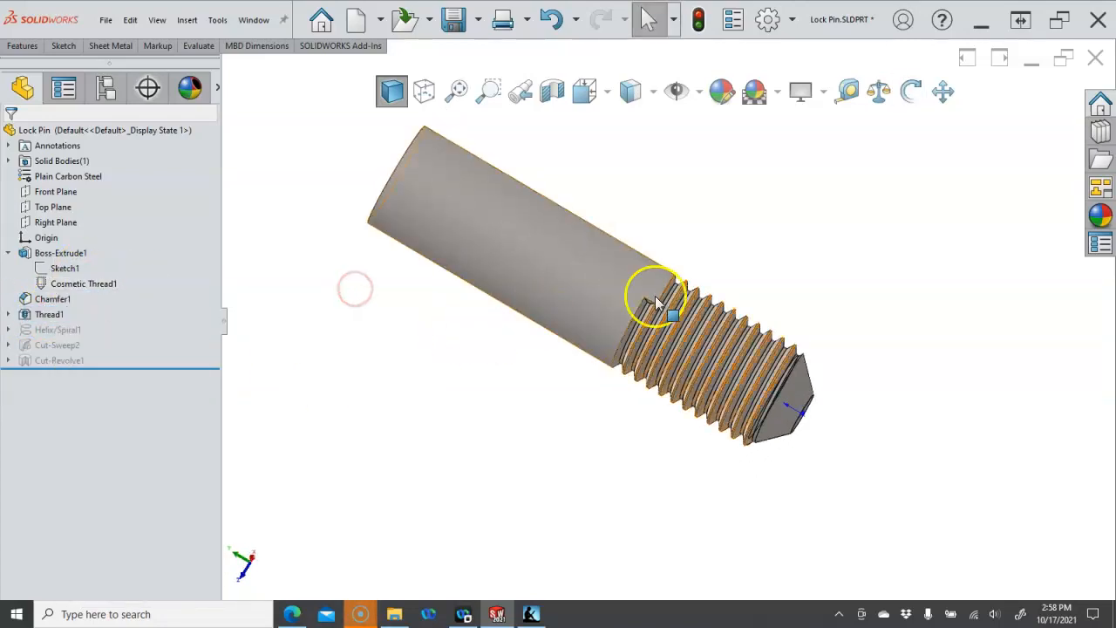
scroll(656, 301, "down", 5)
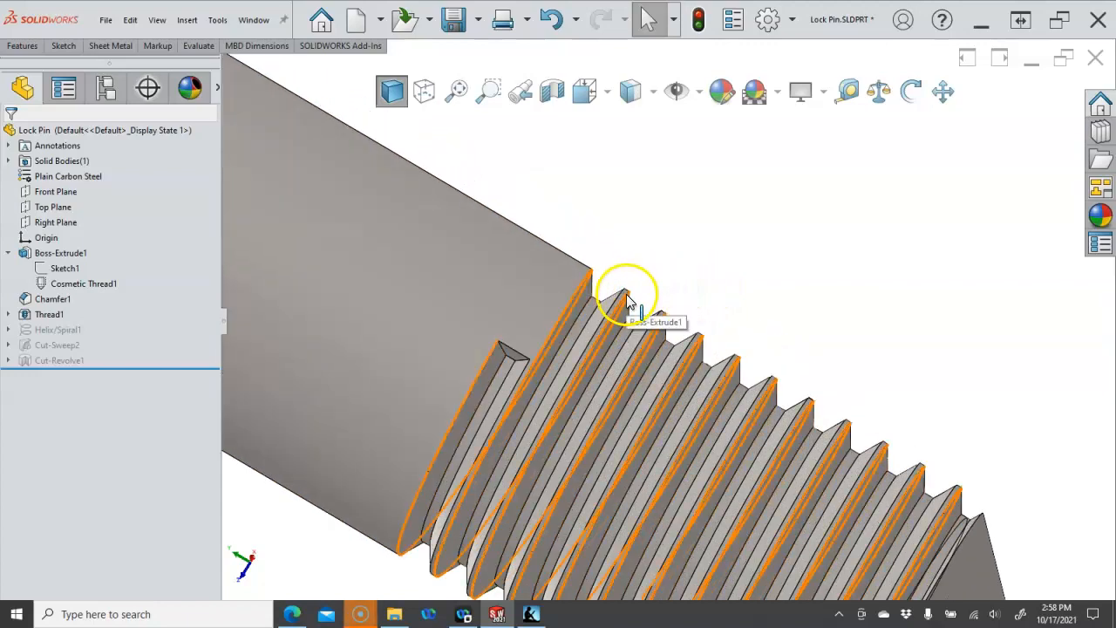
scroll(649, 314, "up", 3)
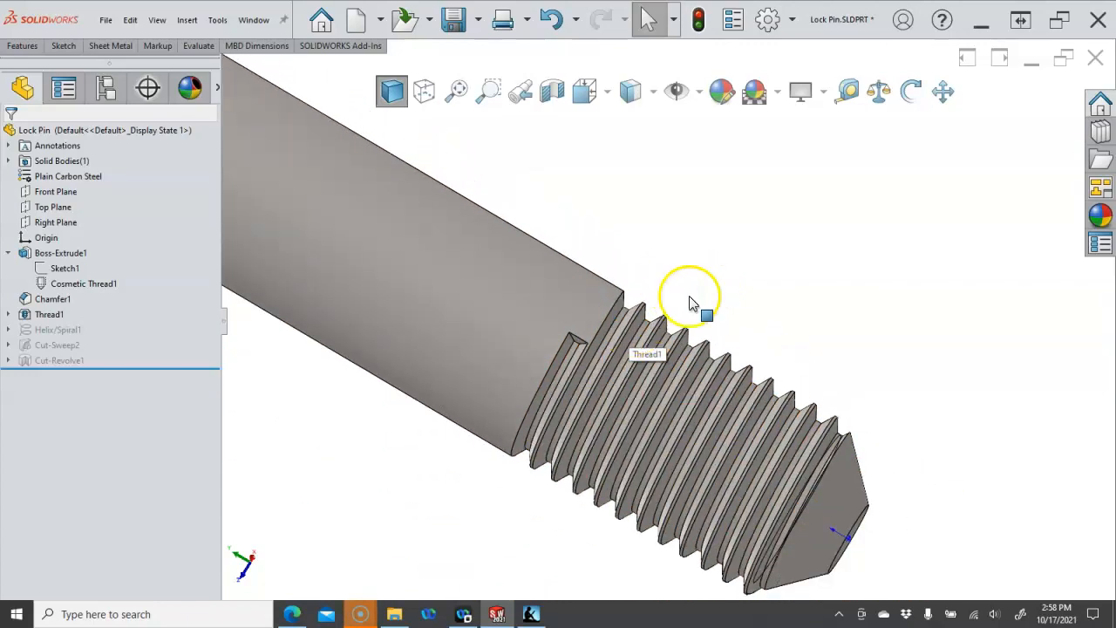
scroll(701, 279, "up", 3)
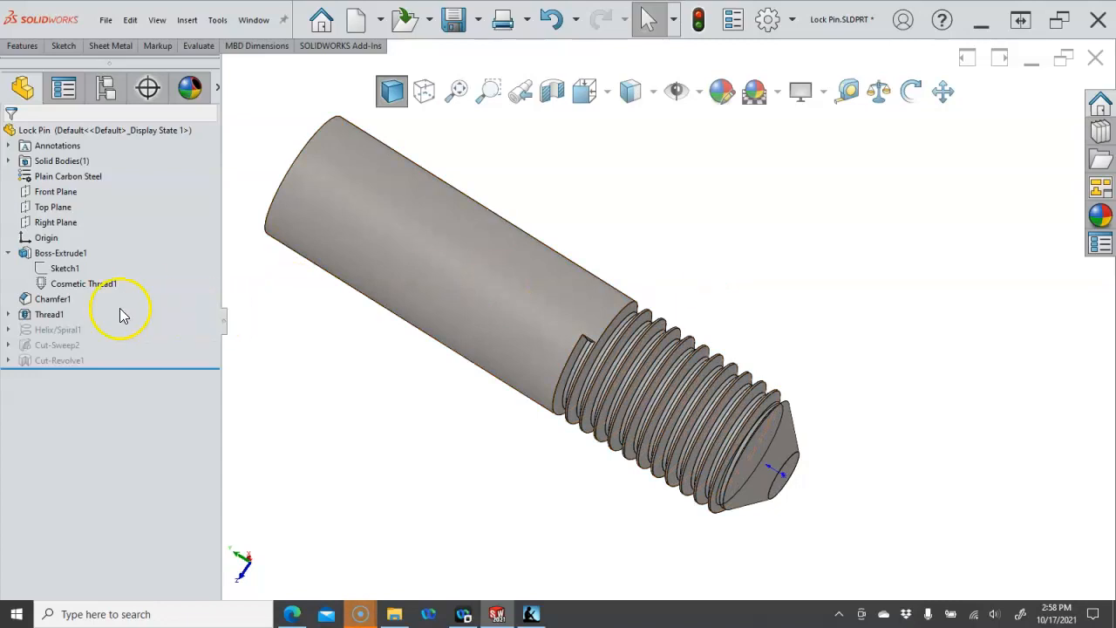
- Suppress the Thread1 feature and hide the cosmetic thread under the boss extrusion
right_click(44, 314)
left_click(73, 272)
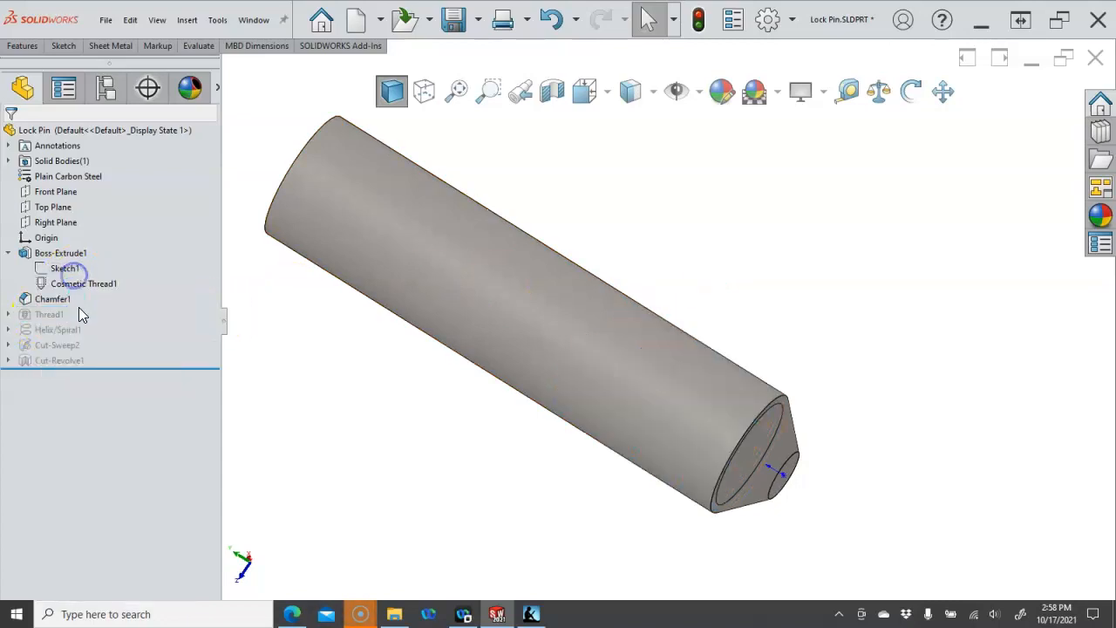
right_click(75, 285)
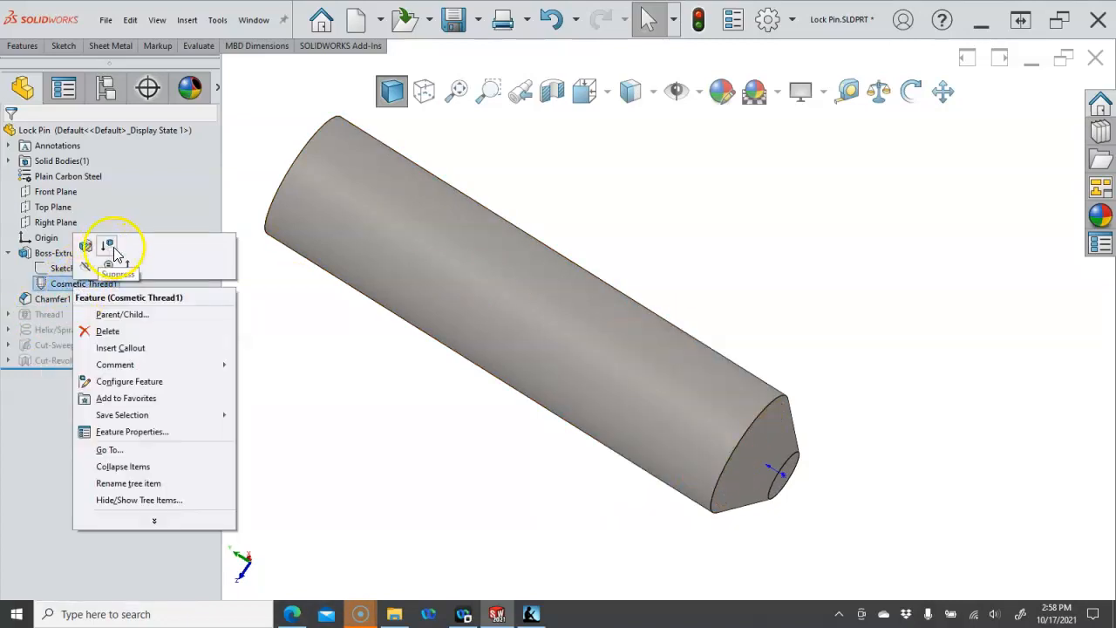
left_click(107, 251)
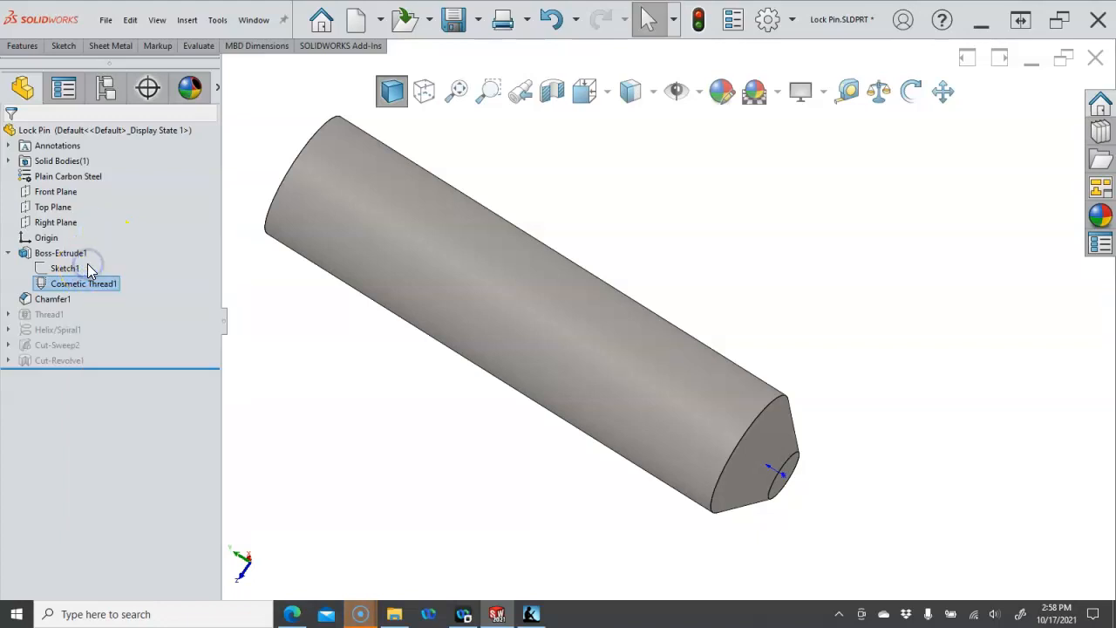
left_click(323, 357)
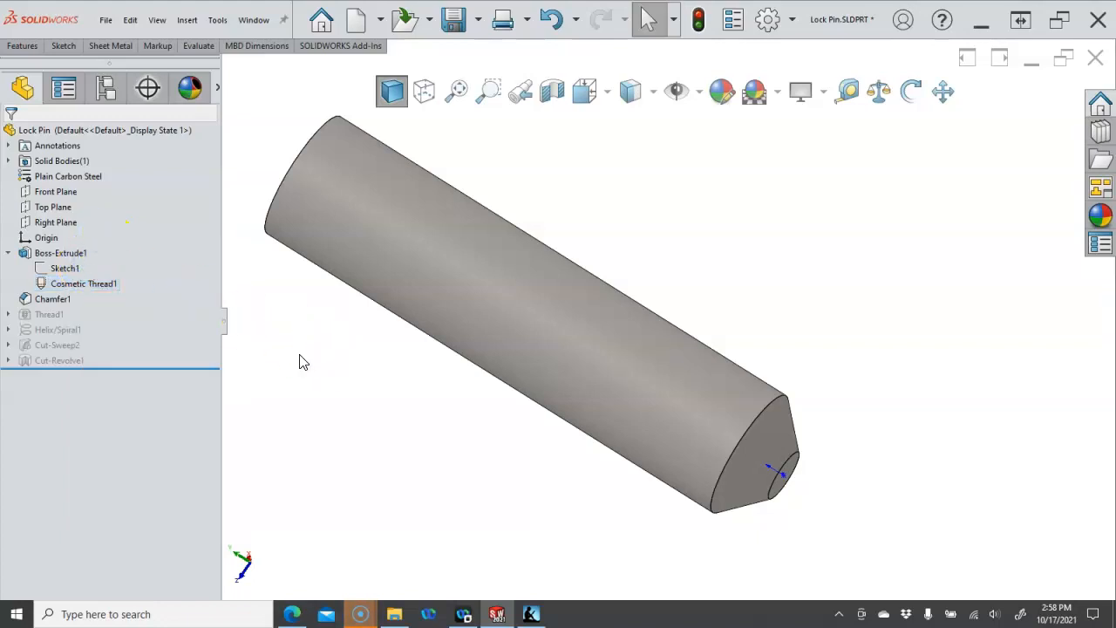
- Show the cosmetic thread again with the pin displayed in the front view
key("ctrl+1")
left_click(57, 284)
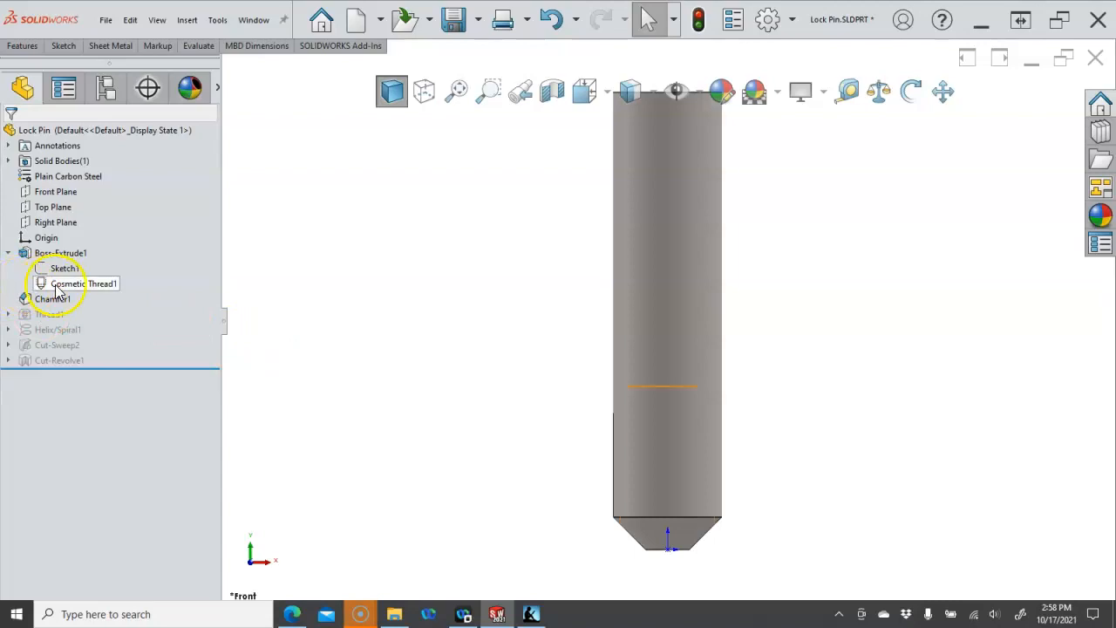
right_click(57, 287)
left_click(341, 327)
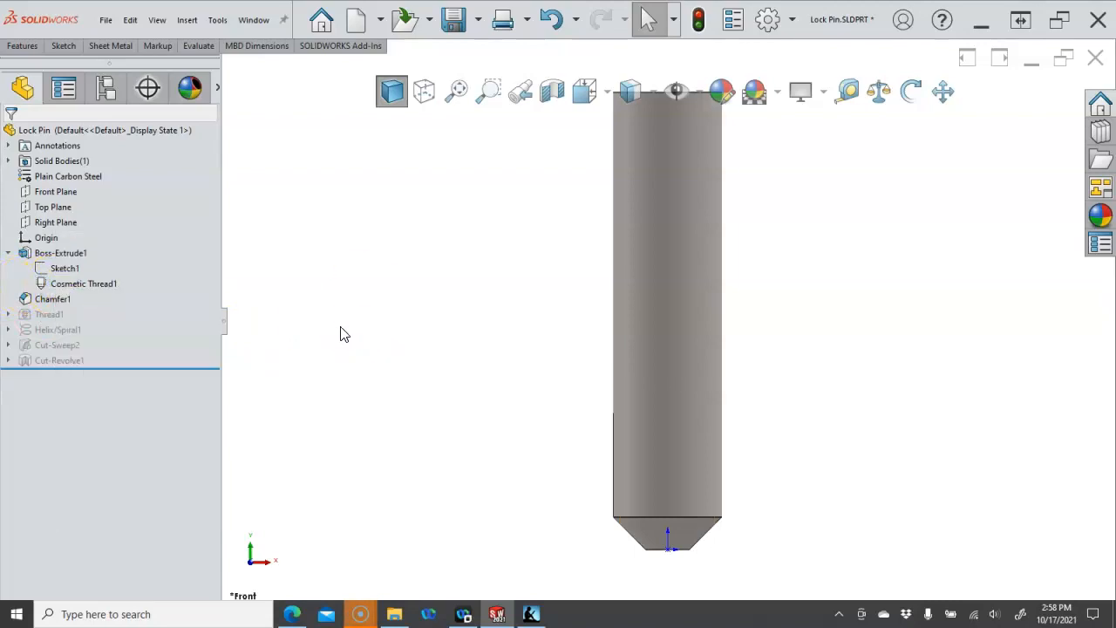
right_click(94, 283)
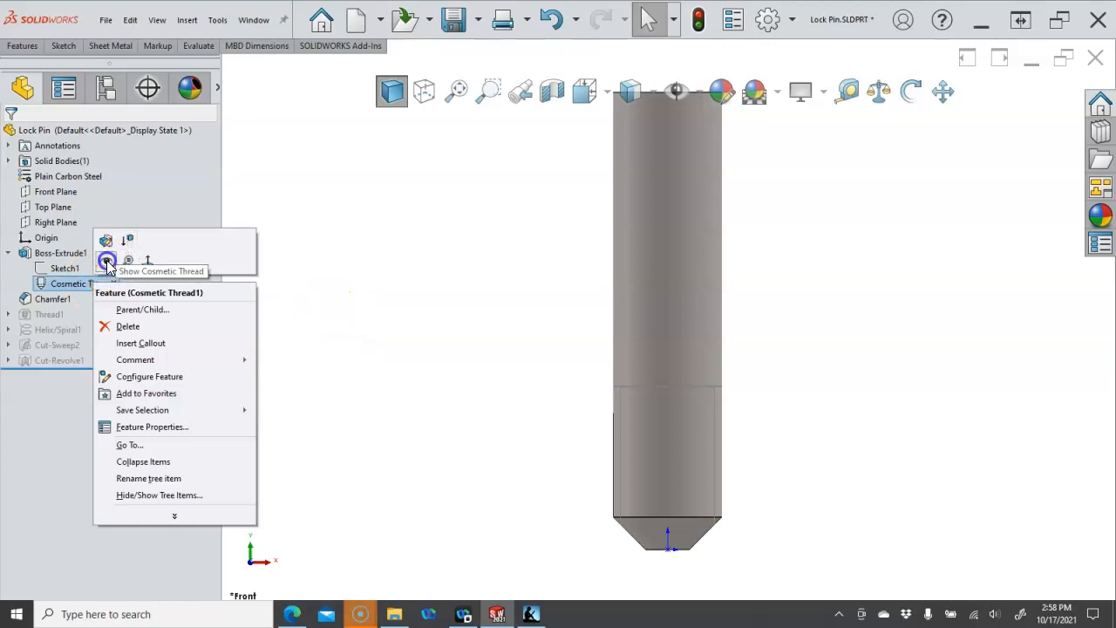
left_click(106, 260)
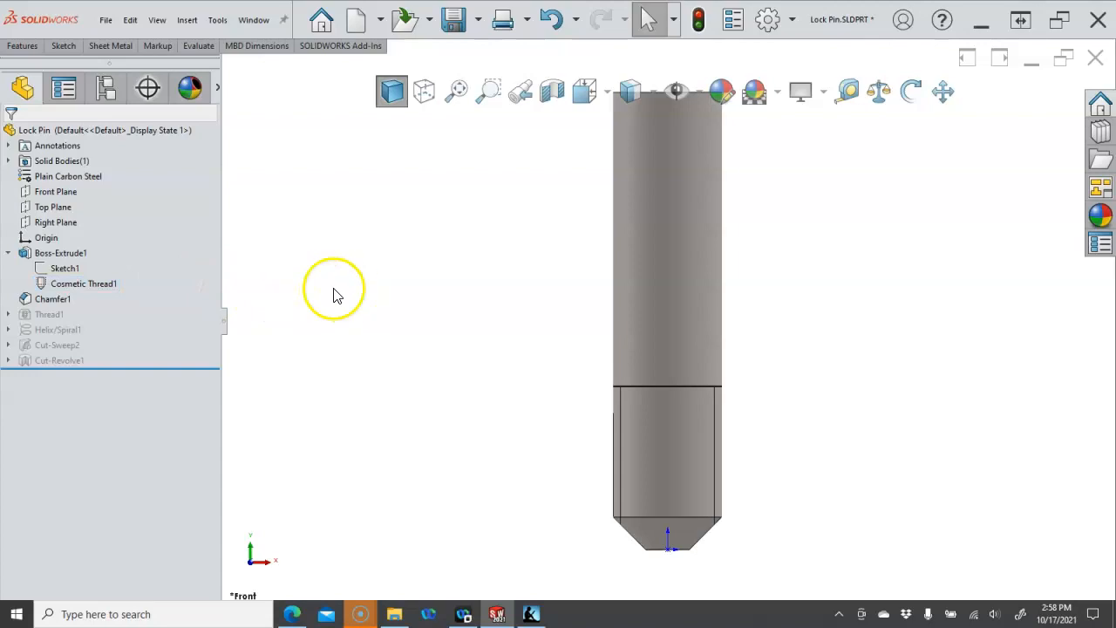
- Return the lock pin to the isometric view and save the part
scroll(340, 292, "up", 3)
scroll(734, 451, "down", 2)
scroll(638, 381, "down", 1)
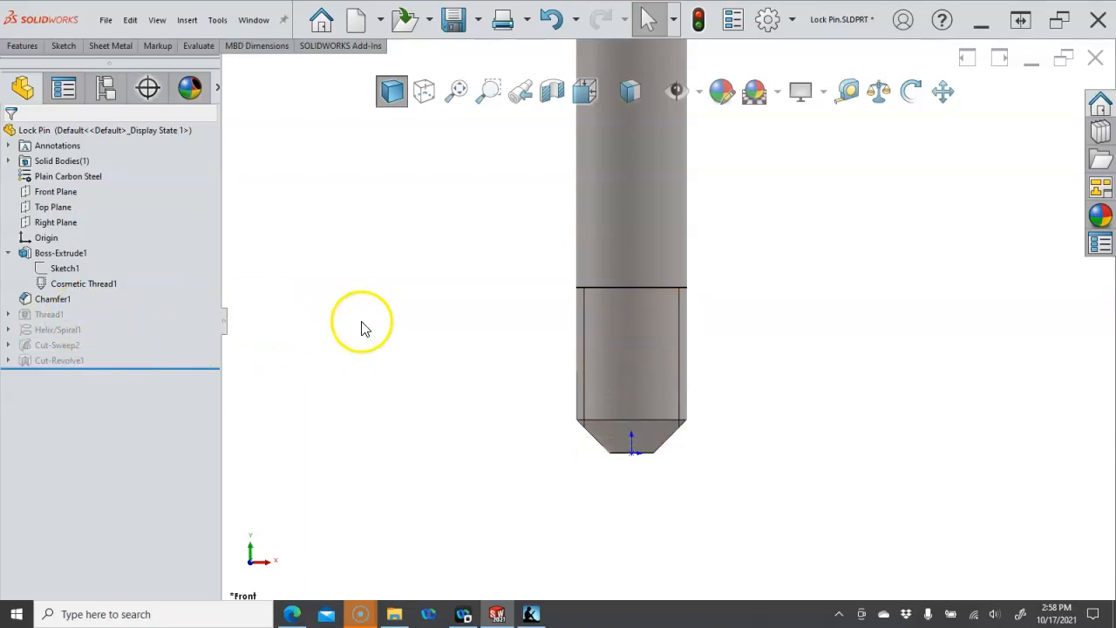
scroll(436, 348, "up", 3)
middle_click_drag(491, 364, 579, 270)
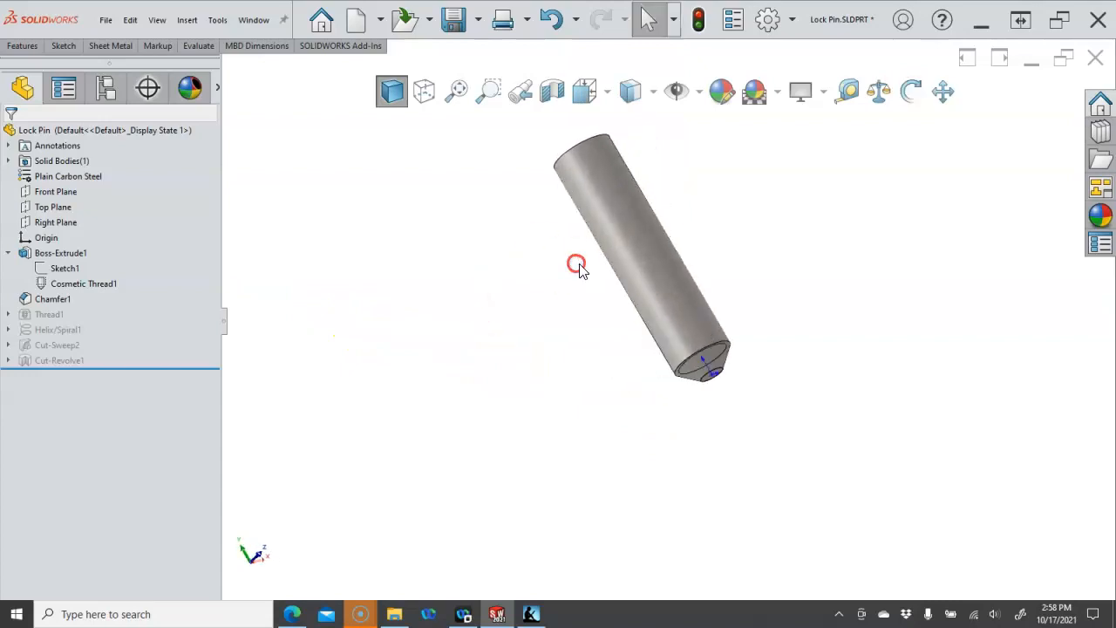
key("ctrl+7")
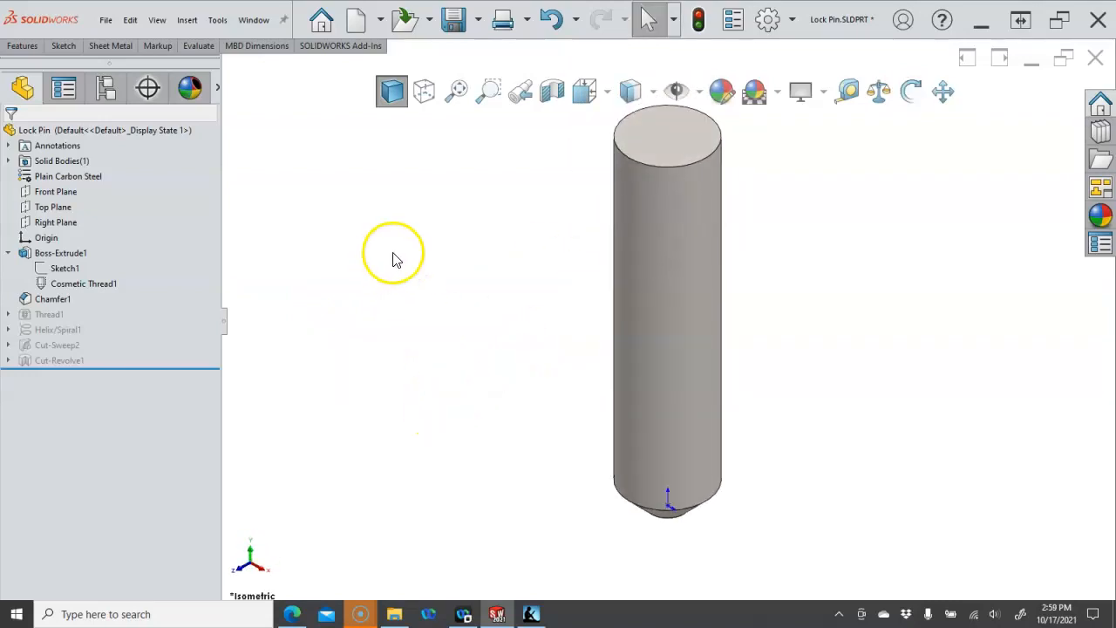
left_click(454, 16)
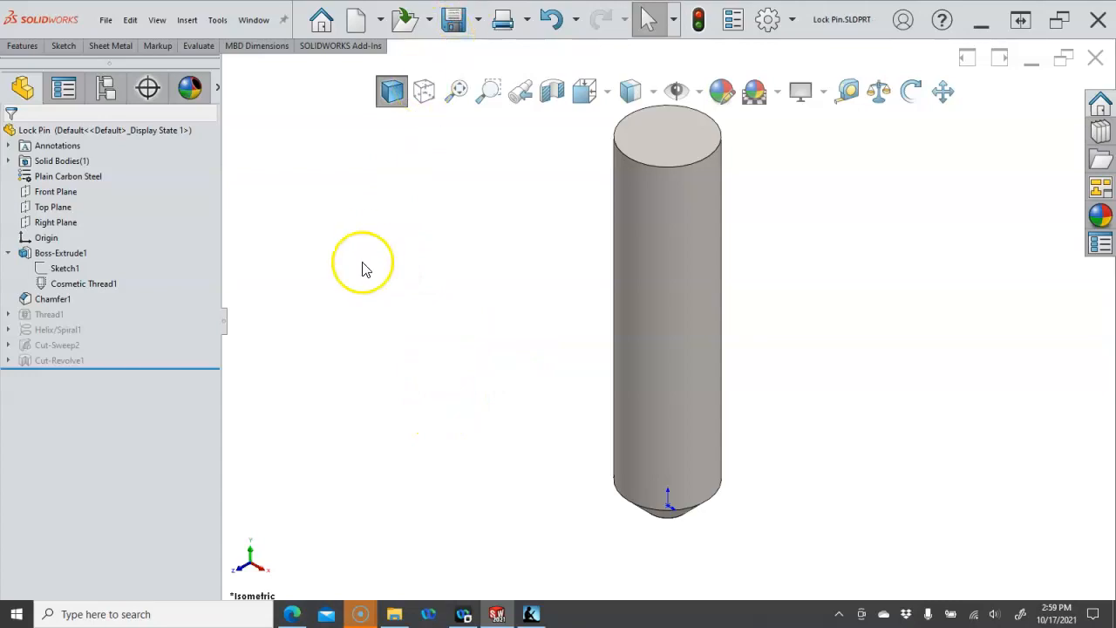
- Unsuppress the Thread1 feature with the cosmetic thread hidden, and save the part
right_click(50, 316)
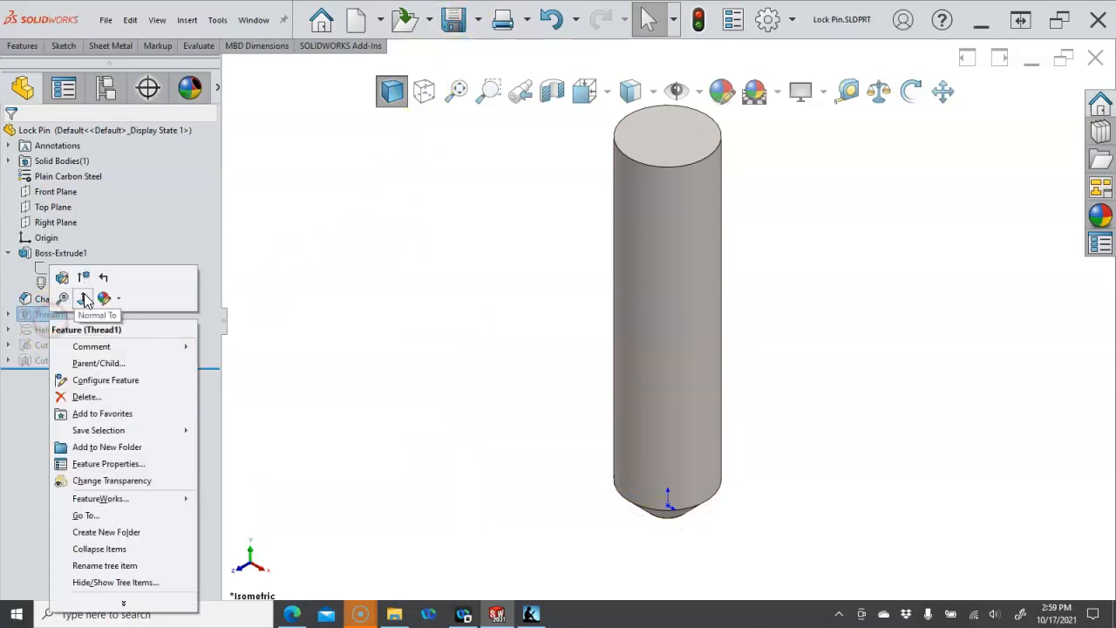
left_click(80, 279)
right_click(73, 290)
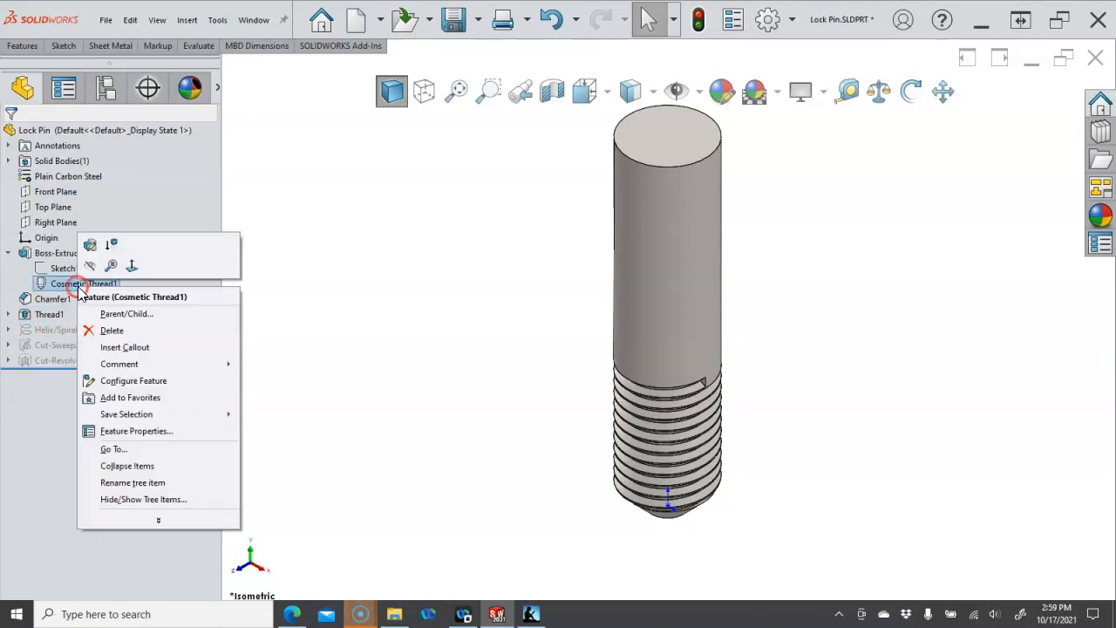
left_click(89, 267)
left_click(290, 284)
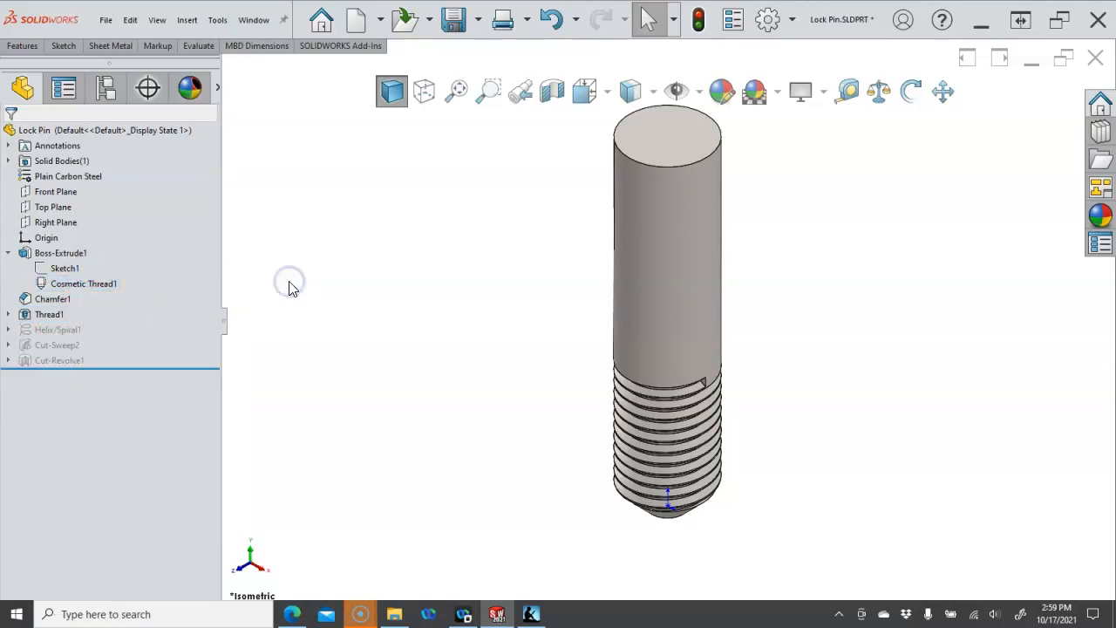
key("ctrl+s")
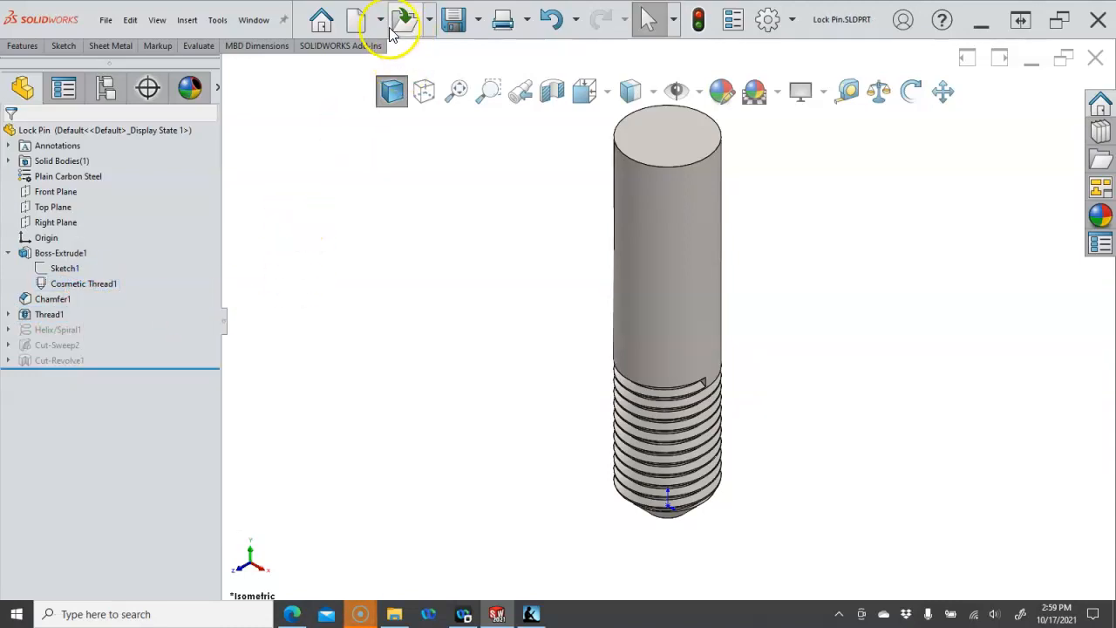
- Open the recent Pivot Arm drawing and examine how the modeled thread is drawn in the lock pin's side view on Sheet5
left_click(105, 20)
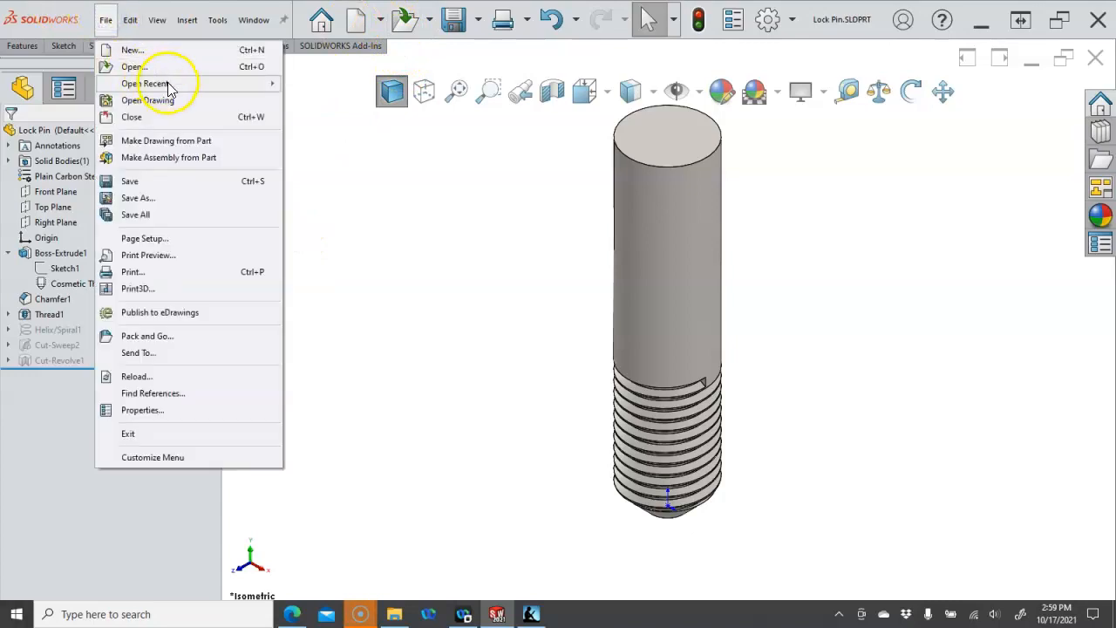
mouse_move(171, 85)
mouse_move(343, 140)
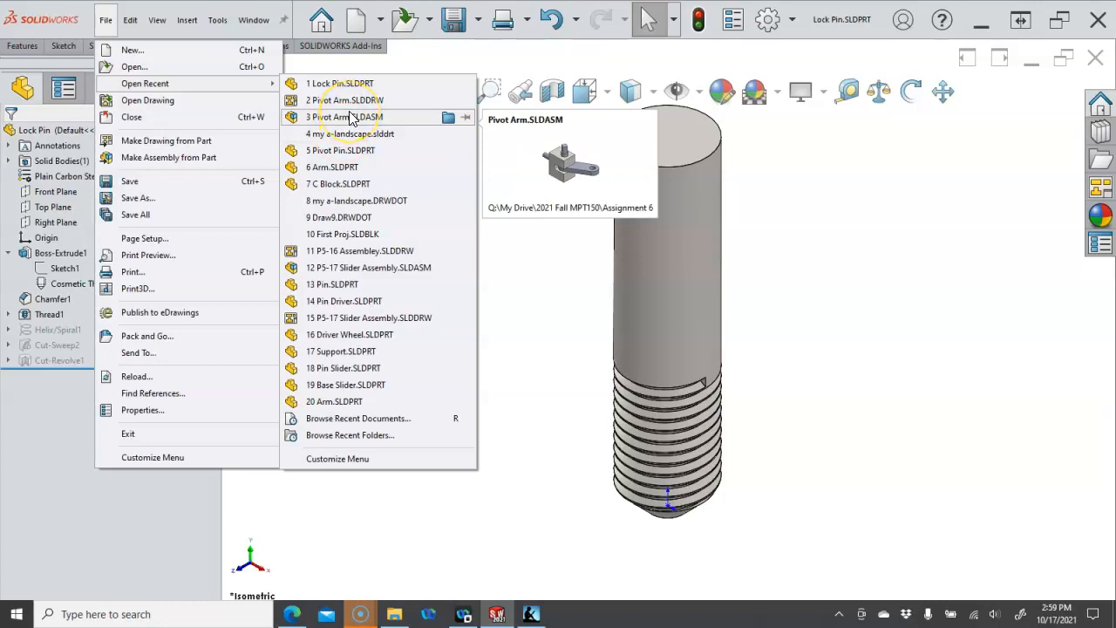
left_click(351, 118)
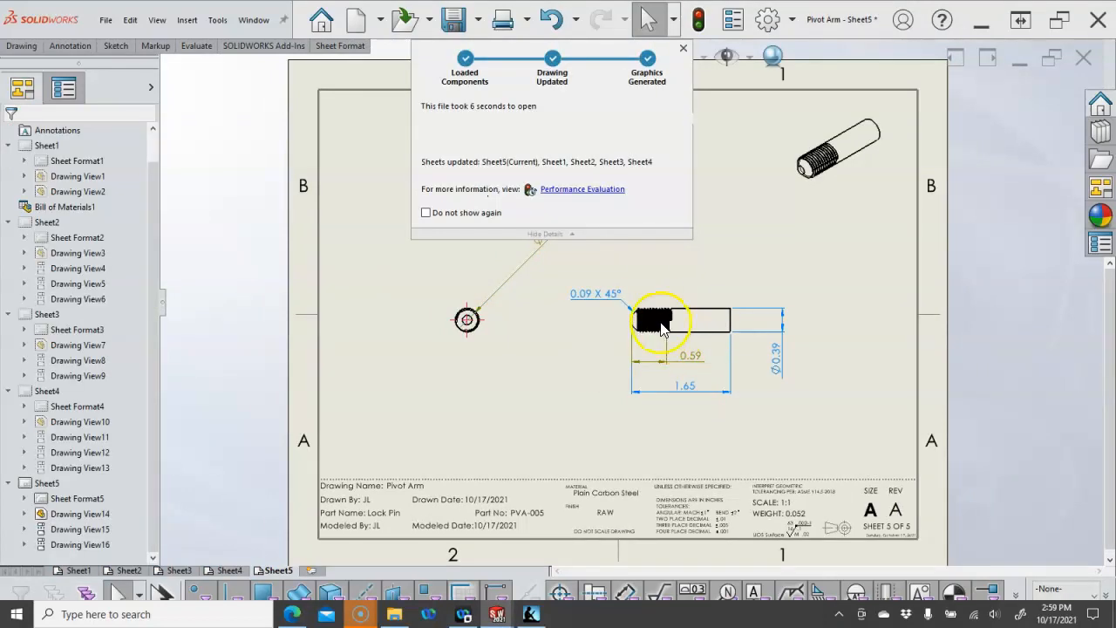
scroll(680, 258, "down", 4)
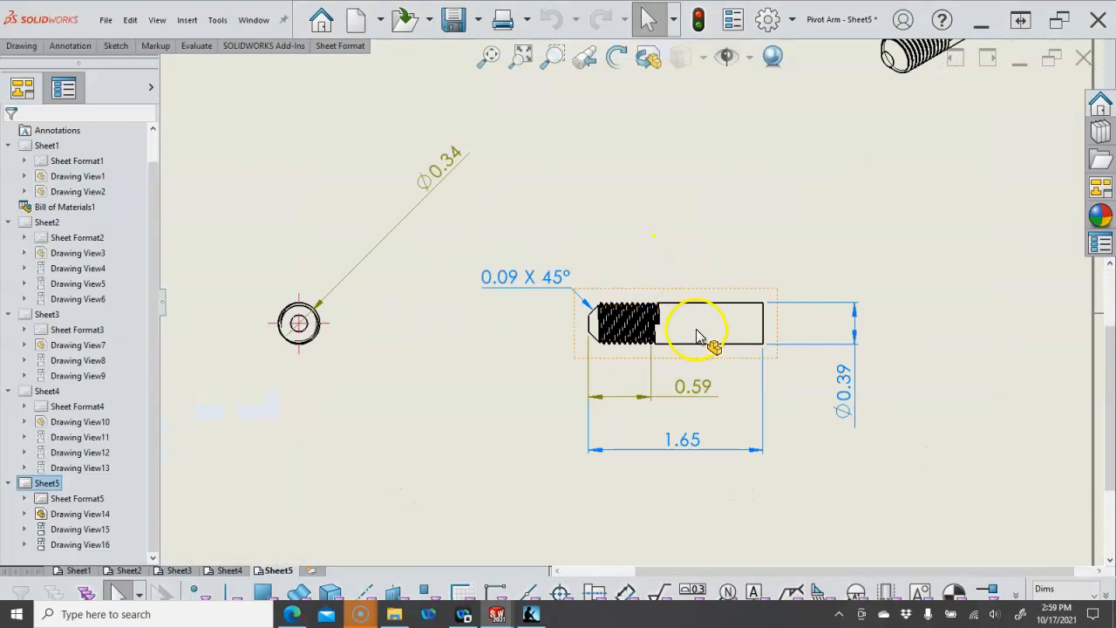
scroll(710, 397, "down", 5)
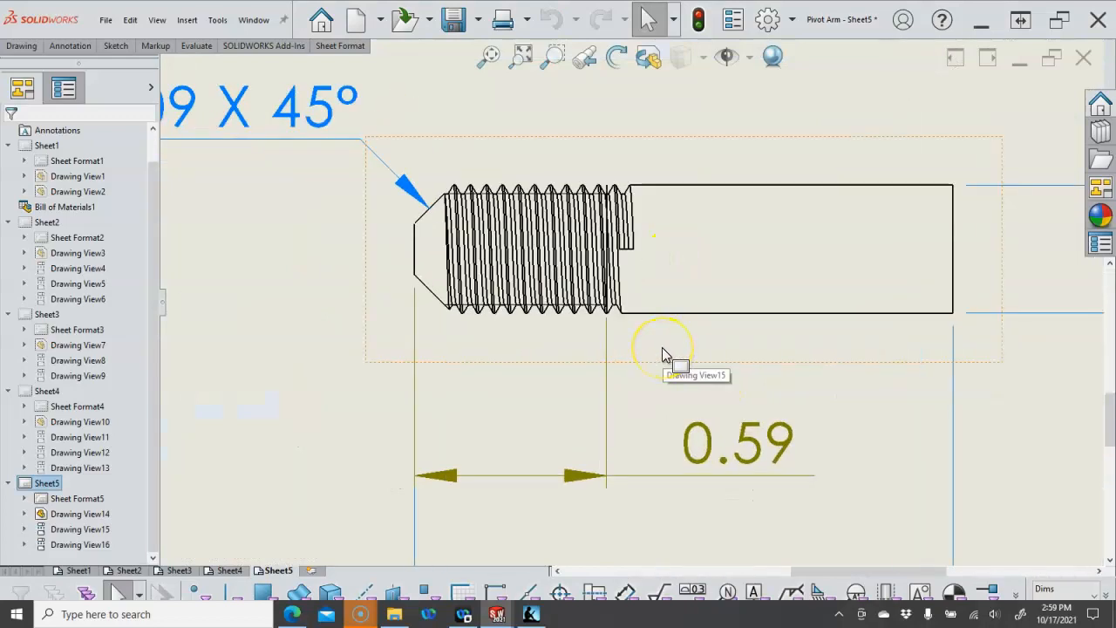
scroll(664, 345, "up", 4)
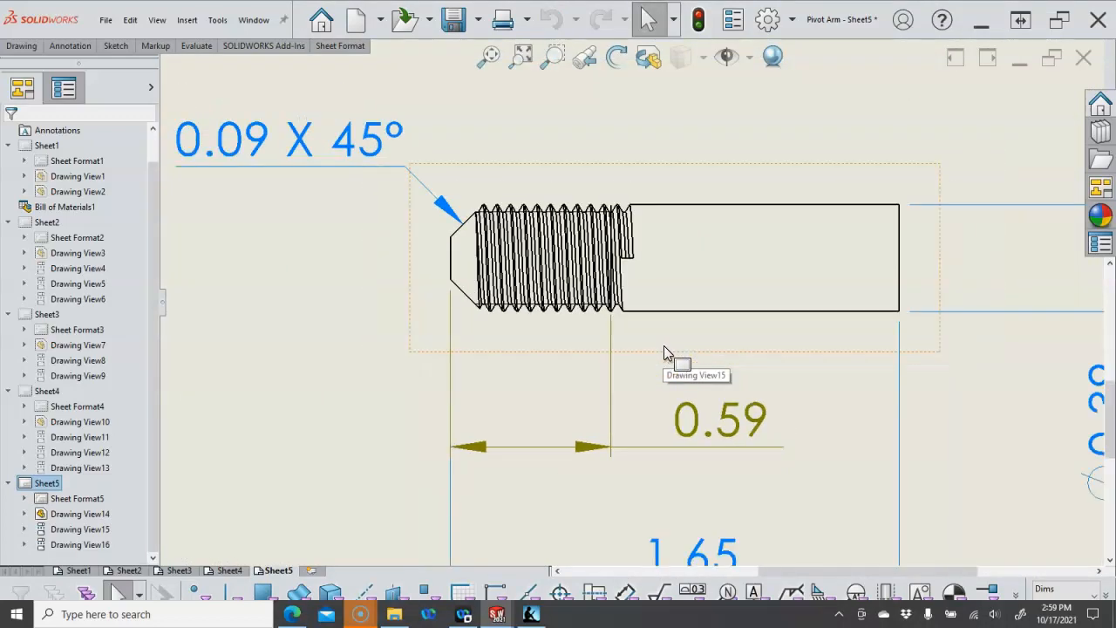
scroll(663, 346, "up", 2)
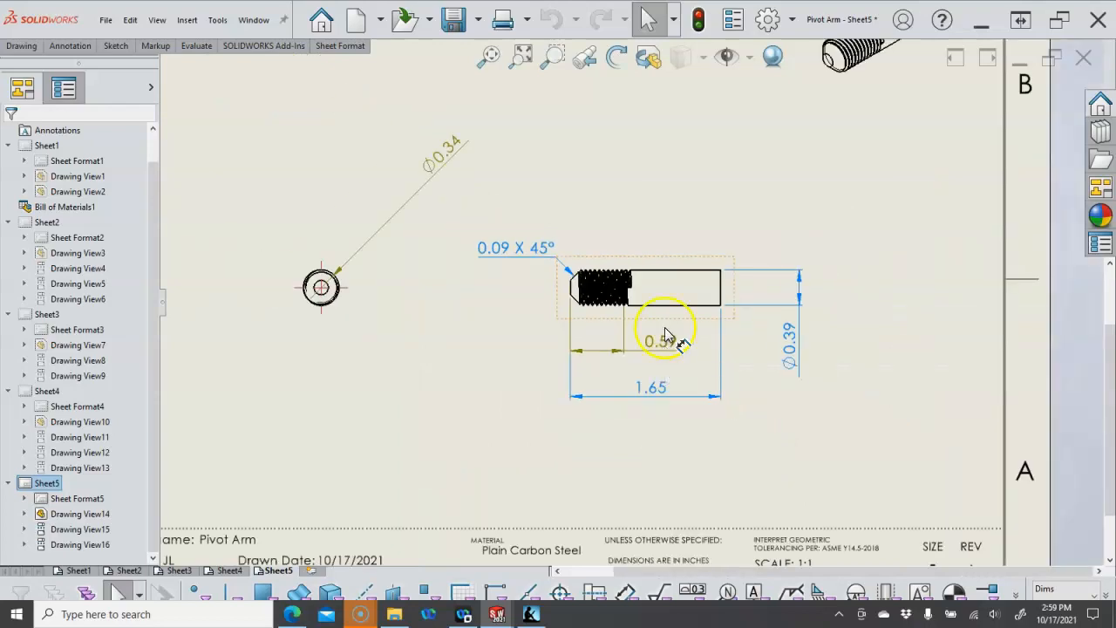
scroll(673, 303, "up", 2)
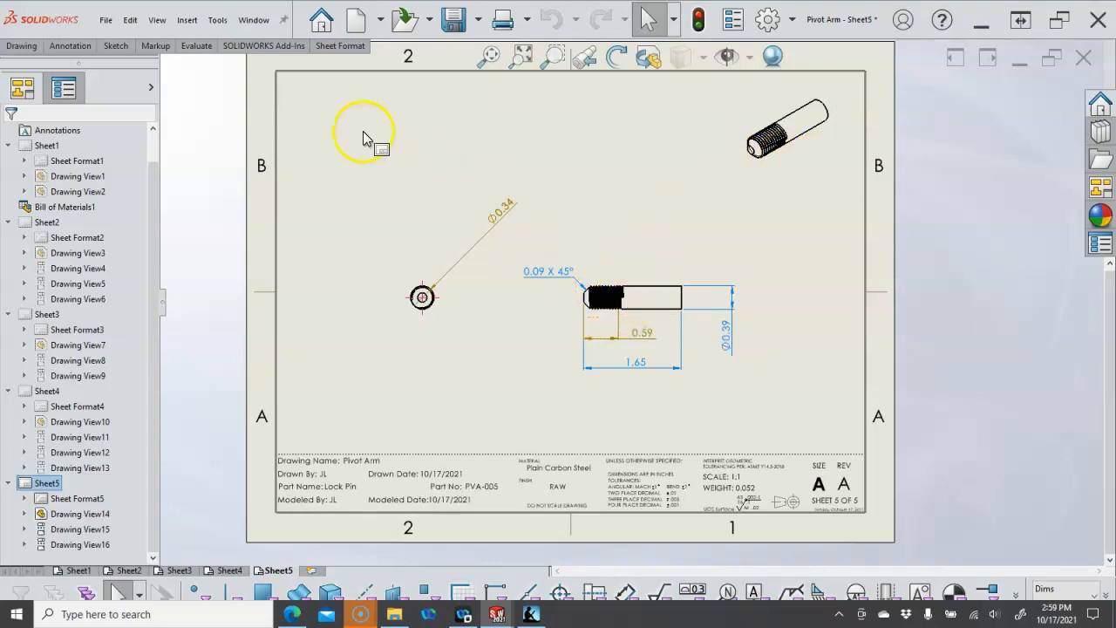
- Switch back to the Lock Pin part window
left_click(253, 20)
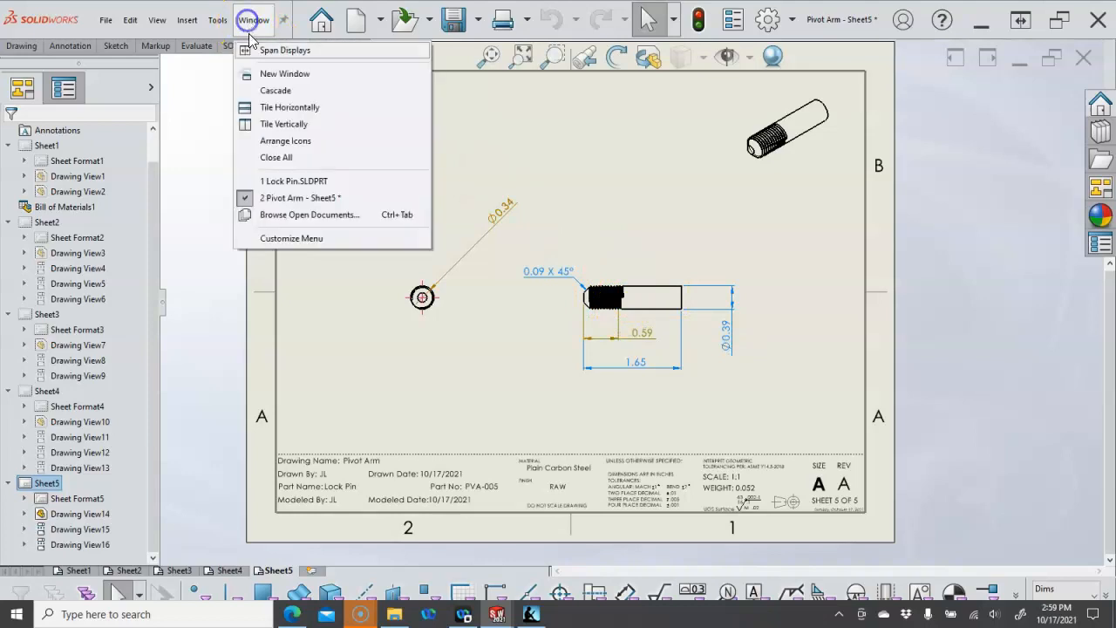
left_click(281, 184)
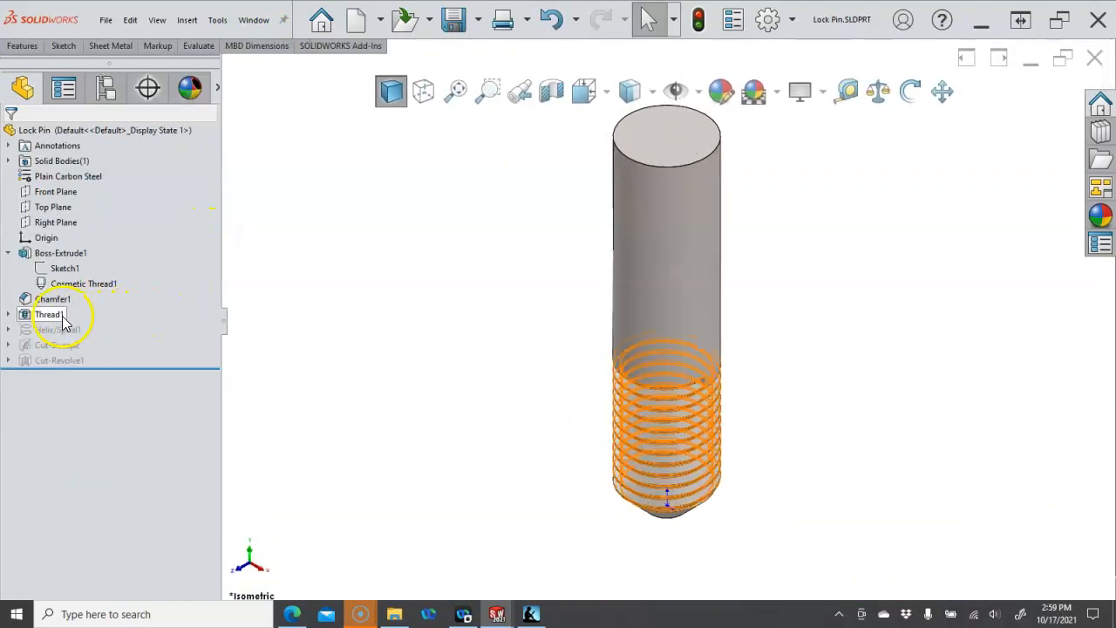
right_click(62, 316)
left_click(77, 298)
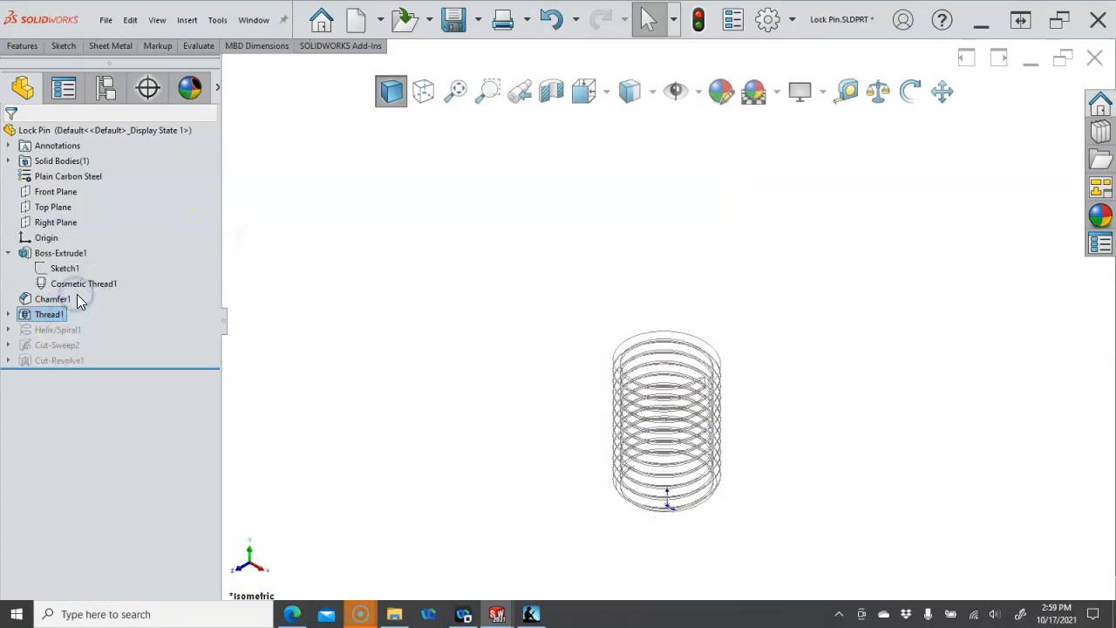
left_click(281, 315)
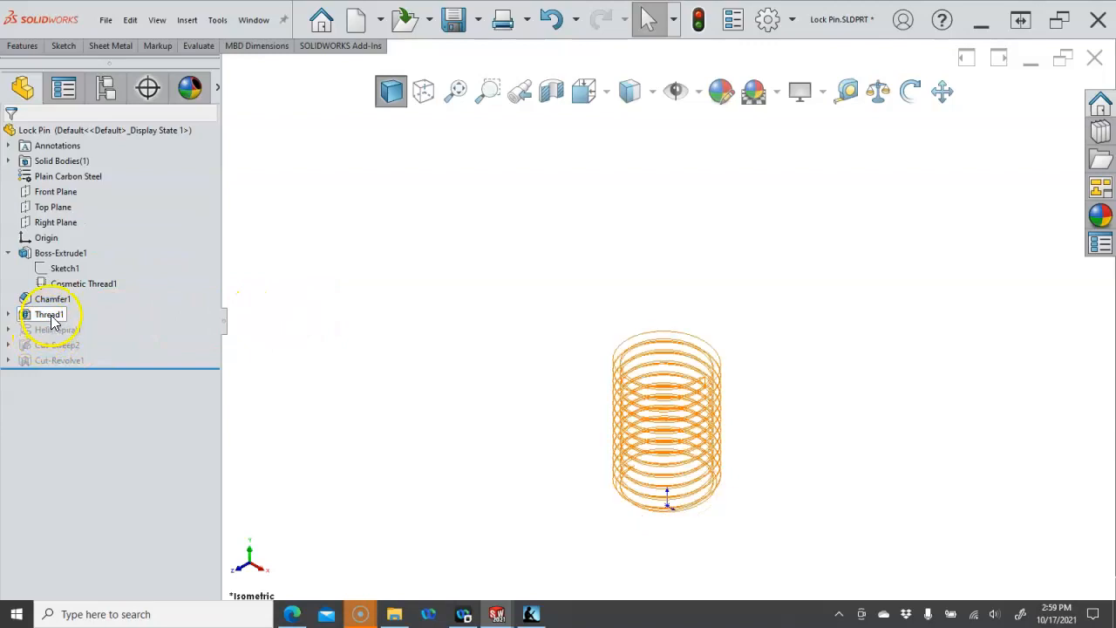
left_click(9, 161)
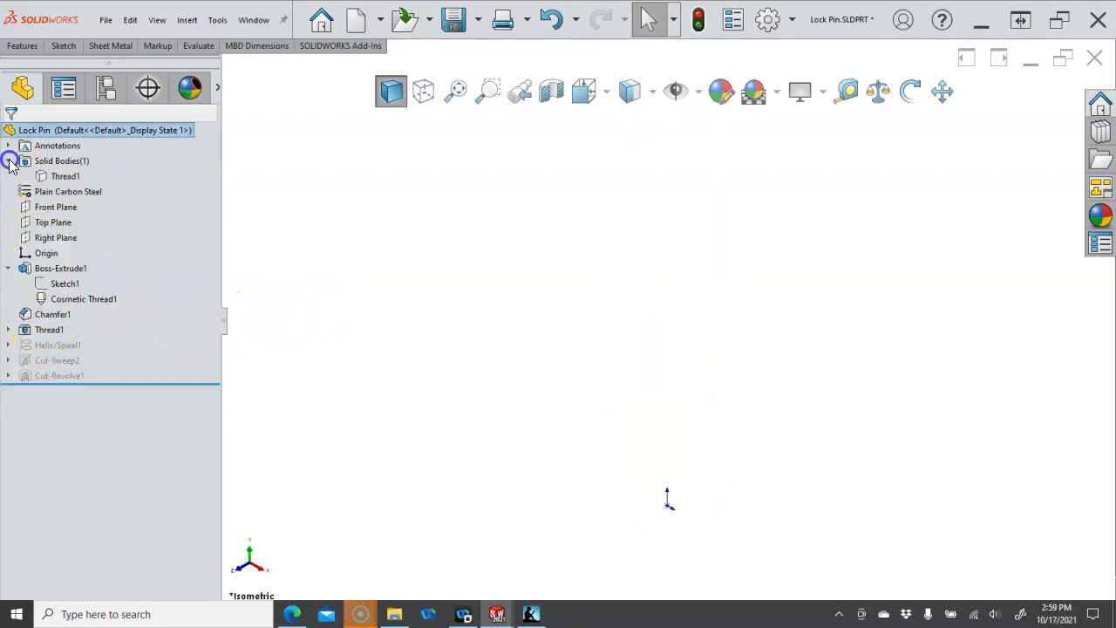
right_click(52, 176)
left_click(73, 157)
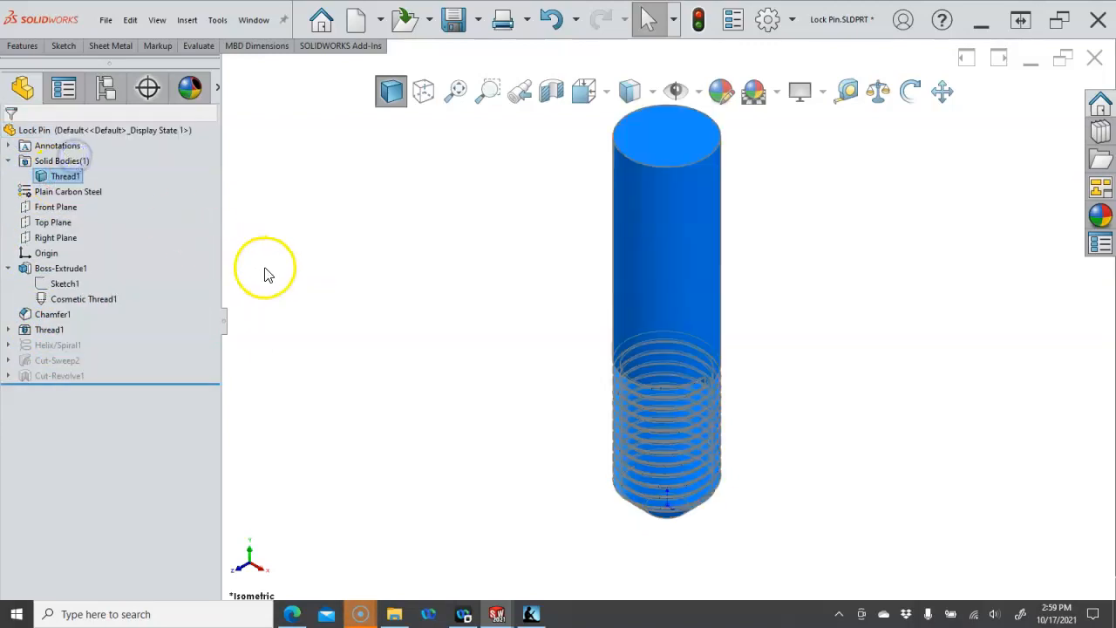
- Suppress the Thread1 feature and show the cosmetic thread under the boss extrusion
right_click(55, 330)
left_click(88, 287)
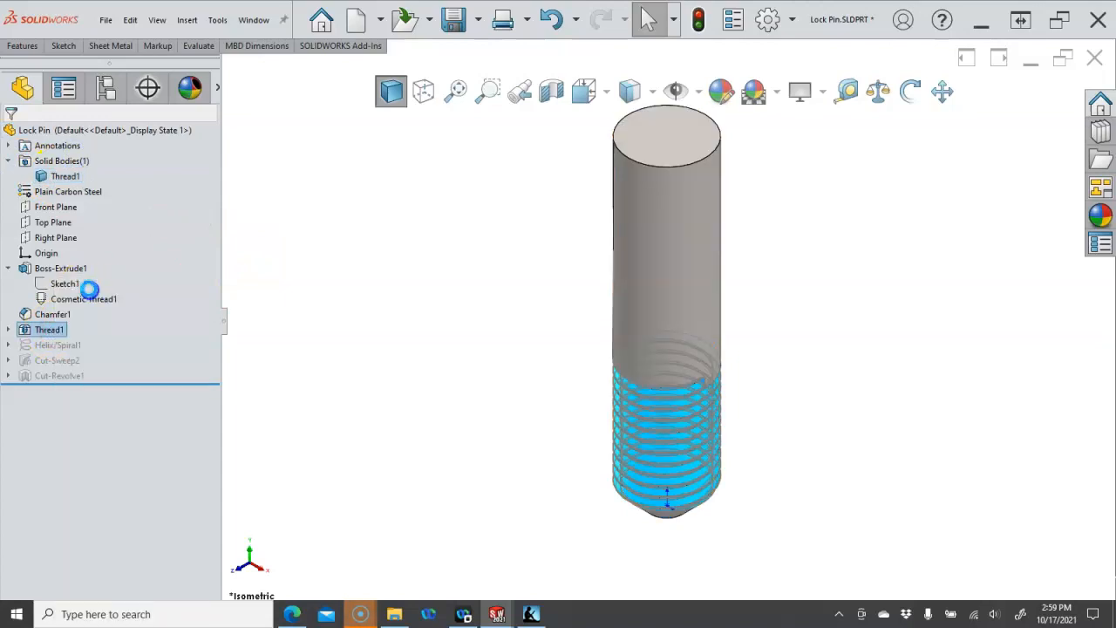
right_click(80, 299)
left_click(91, 280)
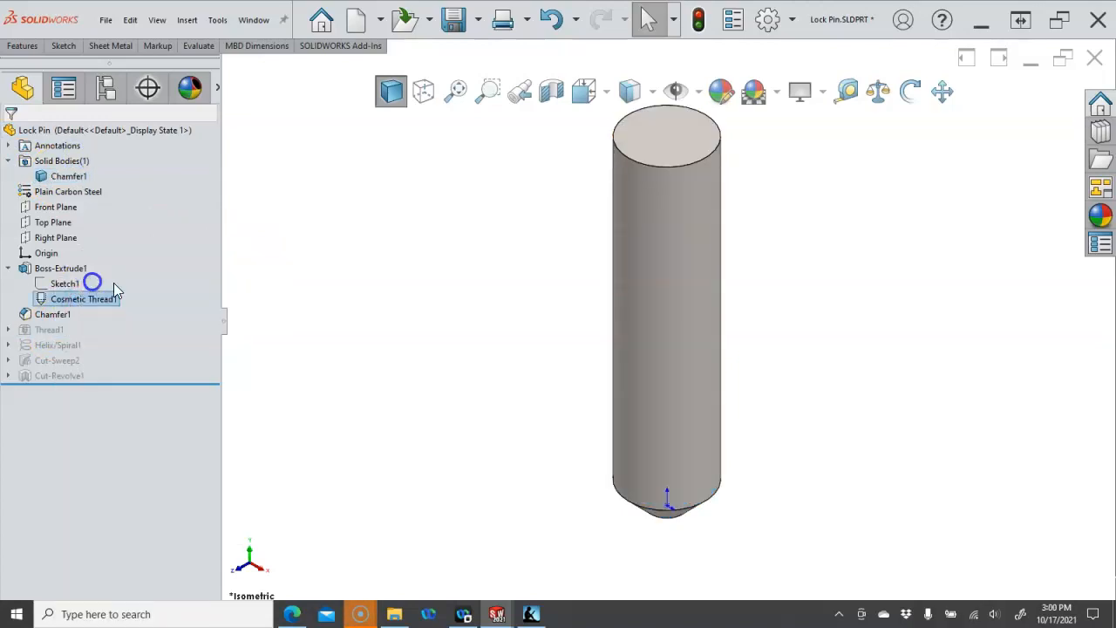
- Examine the cosmetic thread's lines on the pin in the front and bottom views
key("ctrl+1")
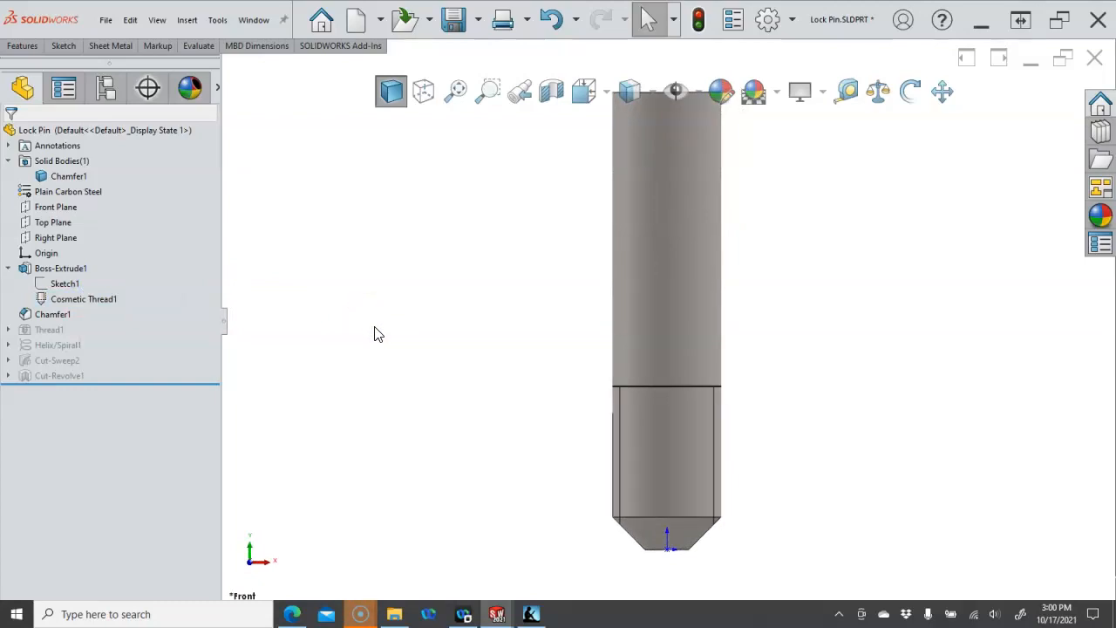
key("ctrl+6")
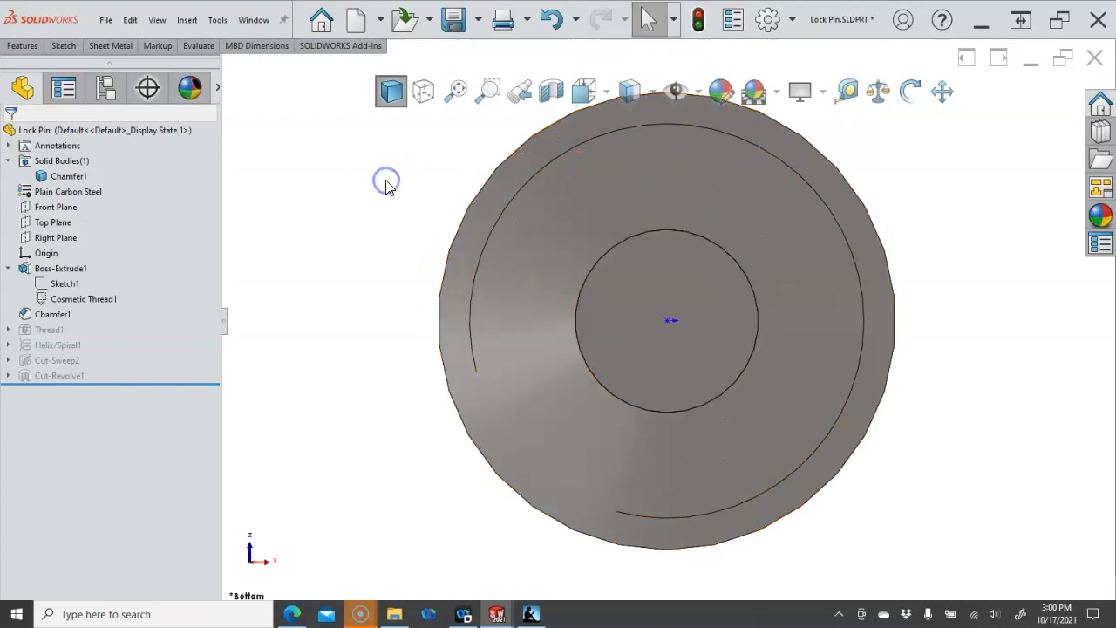
key("ctrl+1")
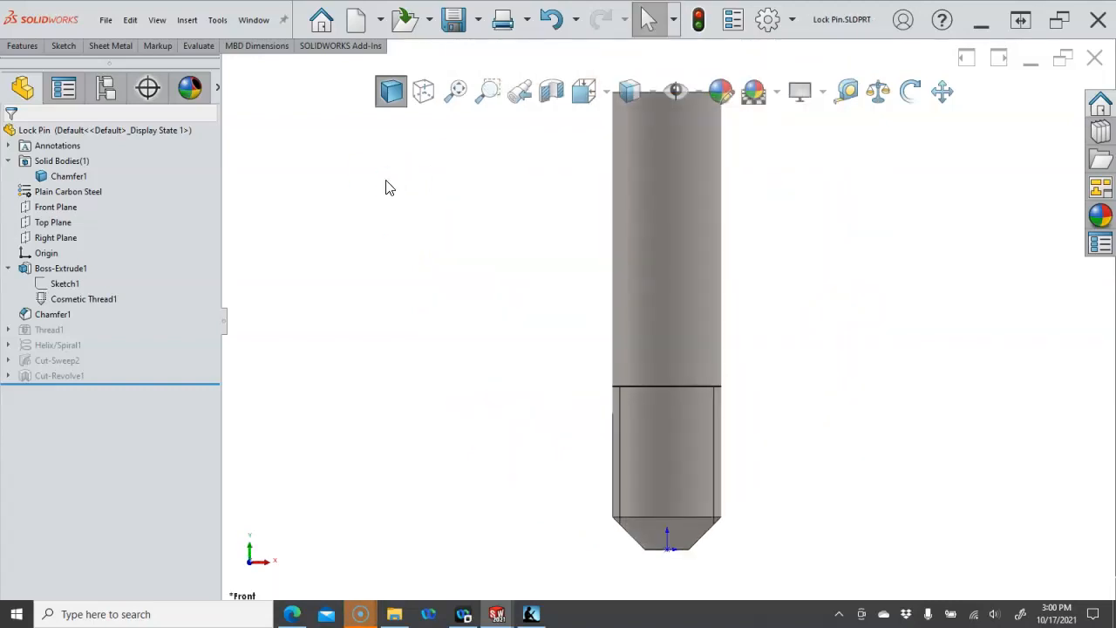
scroll(632, 176, "up", 1)
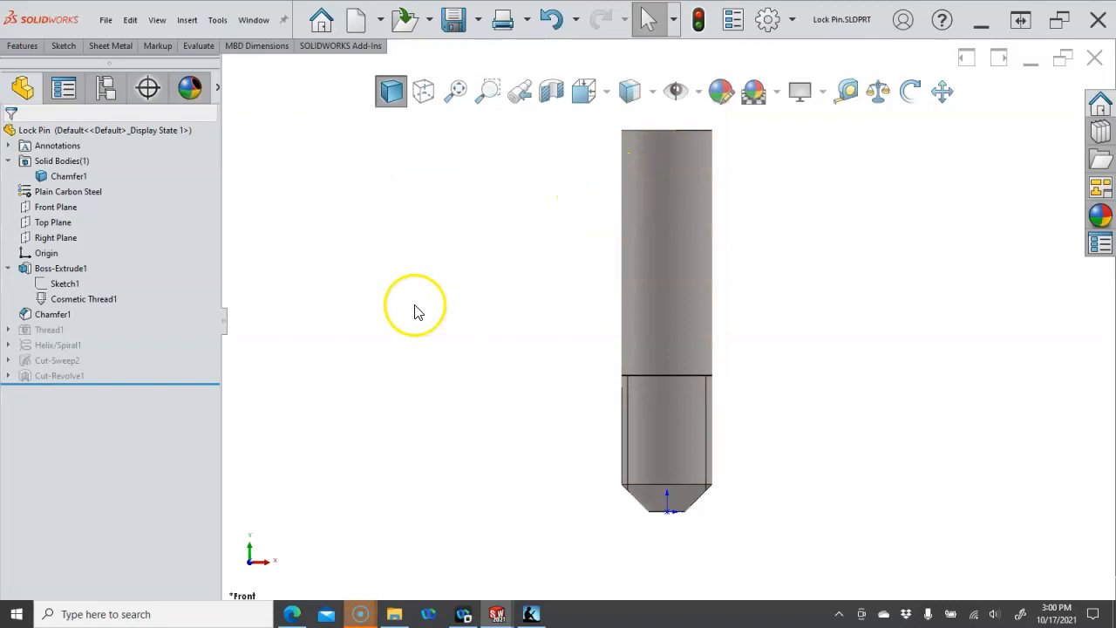